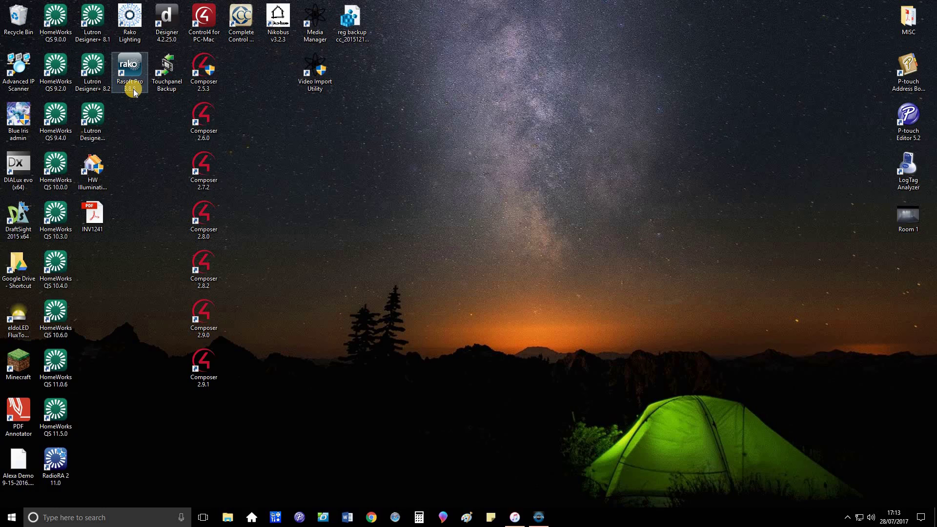
Launch Rasoft Pro from the desktop.
click(126, 75)
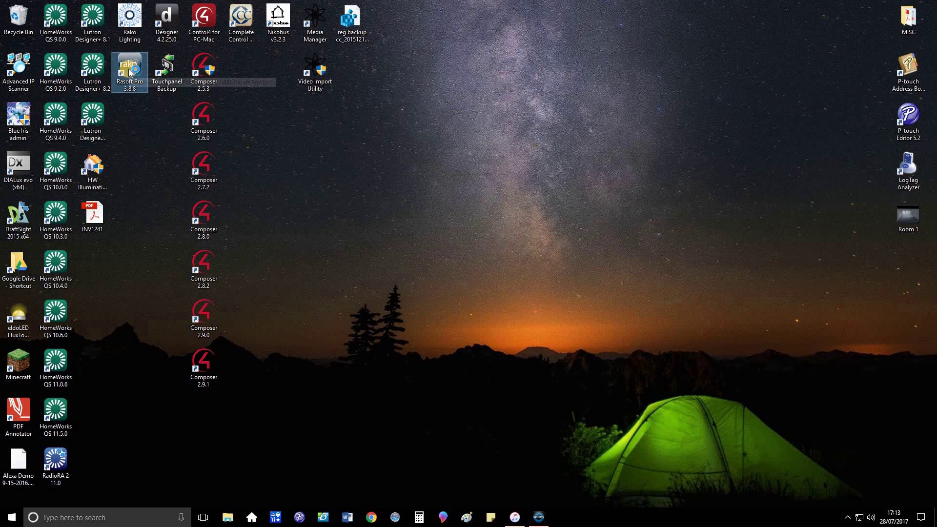
double_click(129, 72)
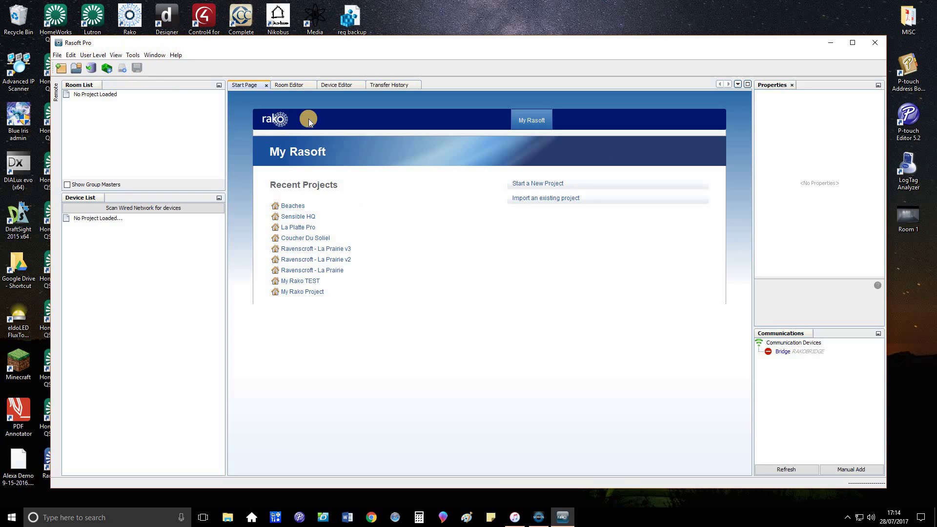
Switch to Chrome, search for rakocontrols, and open the Rako Controls website in a maximized window.
click(372, 518)
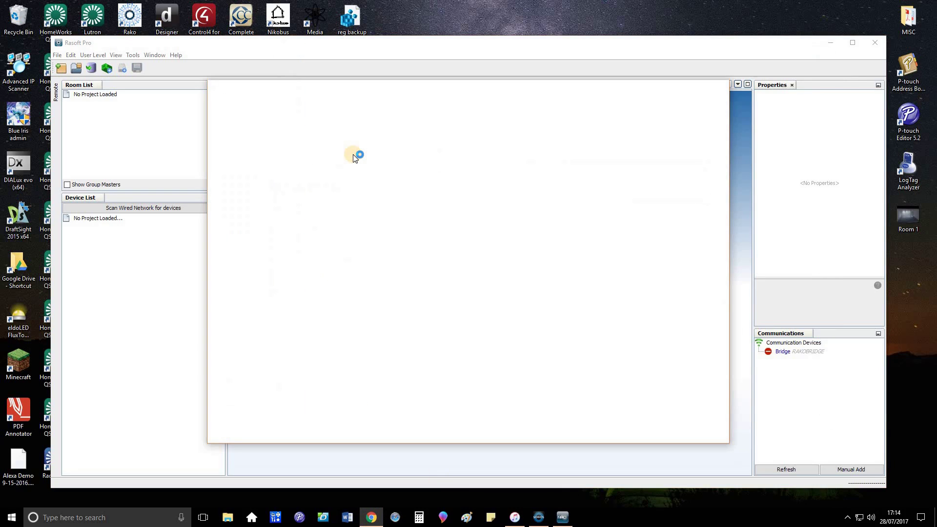
click(323, 112)
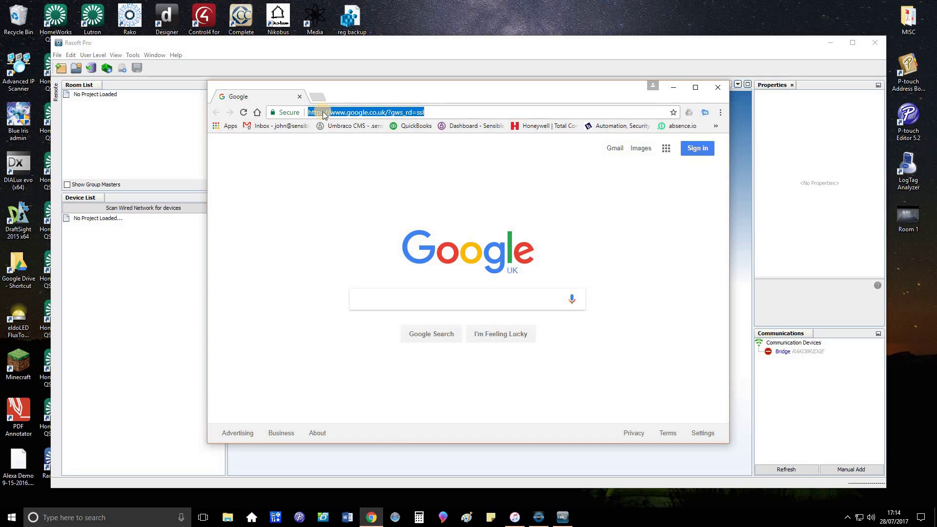
text(rakocontro)
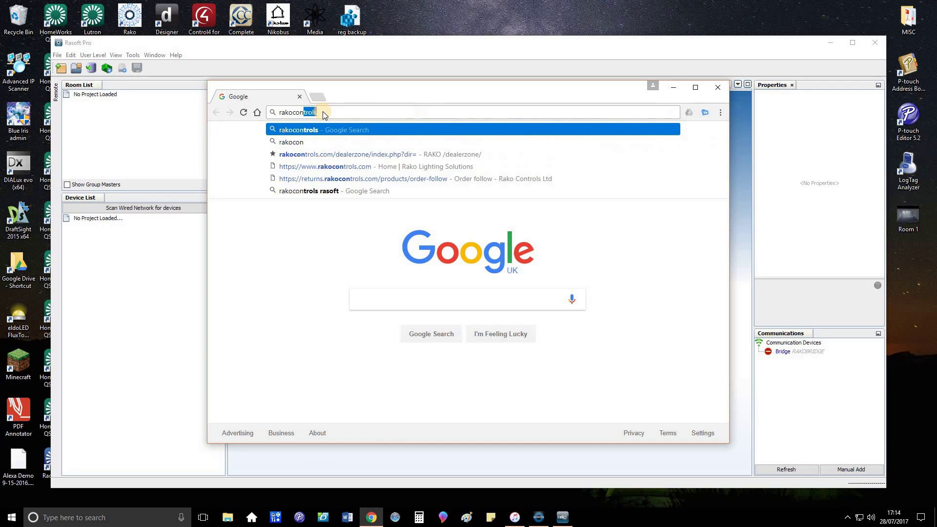
text(ls)
key(Return)
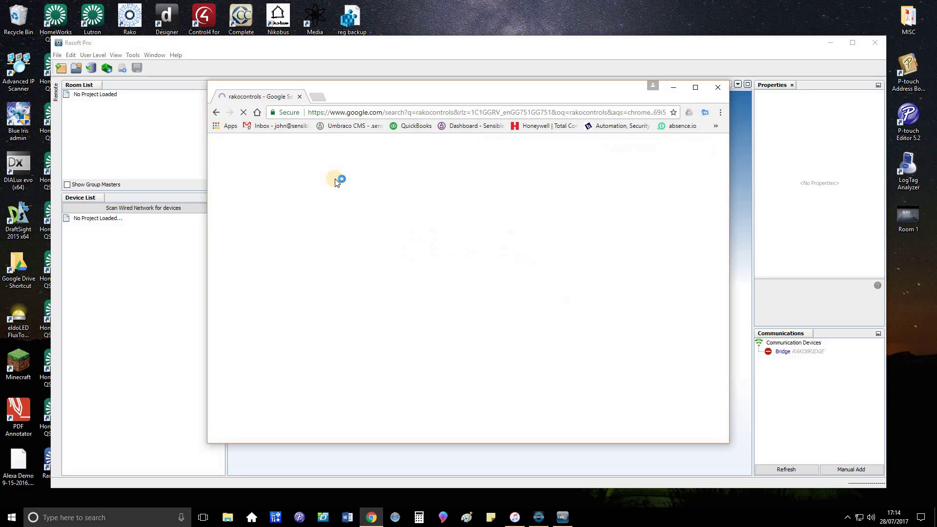
click(352, 225)
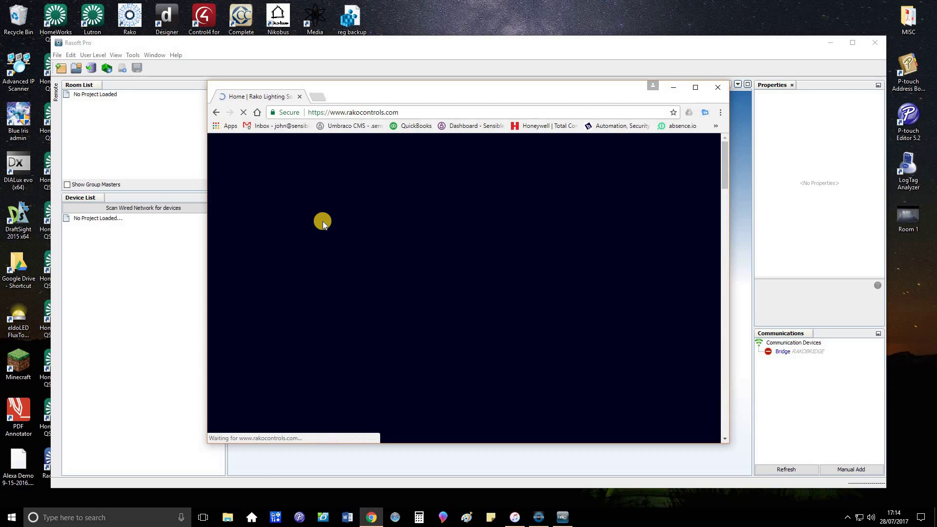
click(695, 87)
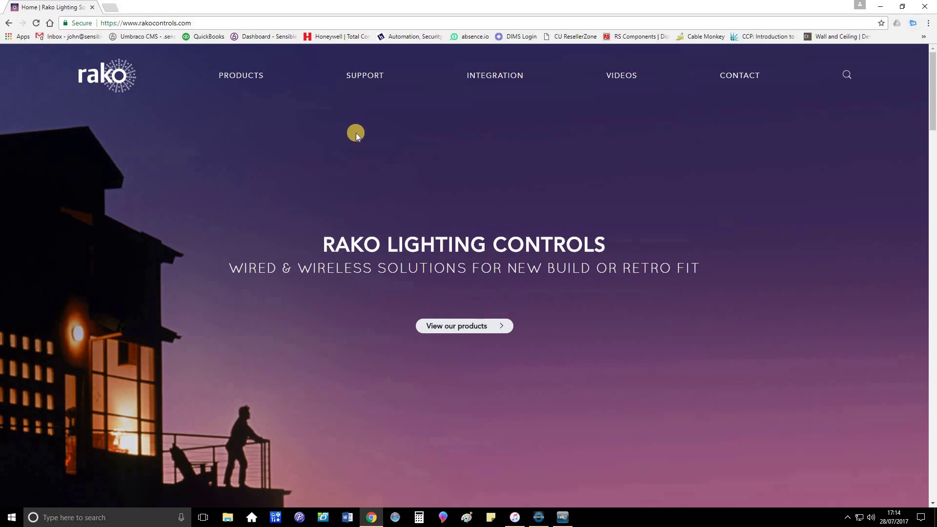
View the Rasoft downloads on the website's support software page, and return to Rasoft Pro.
mouse_move(365, 78)
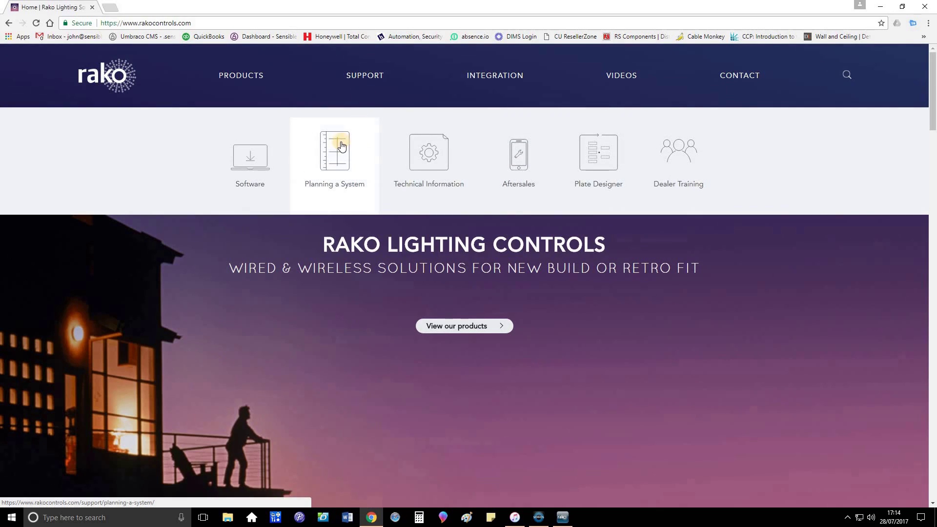
click(247, 159)
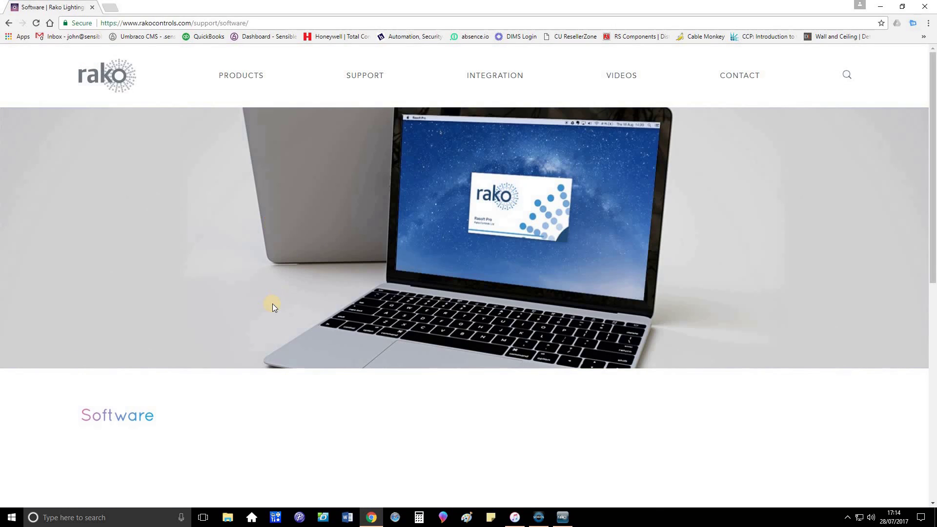
scroll(272, 304, down, 3)
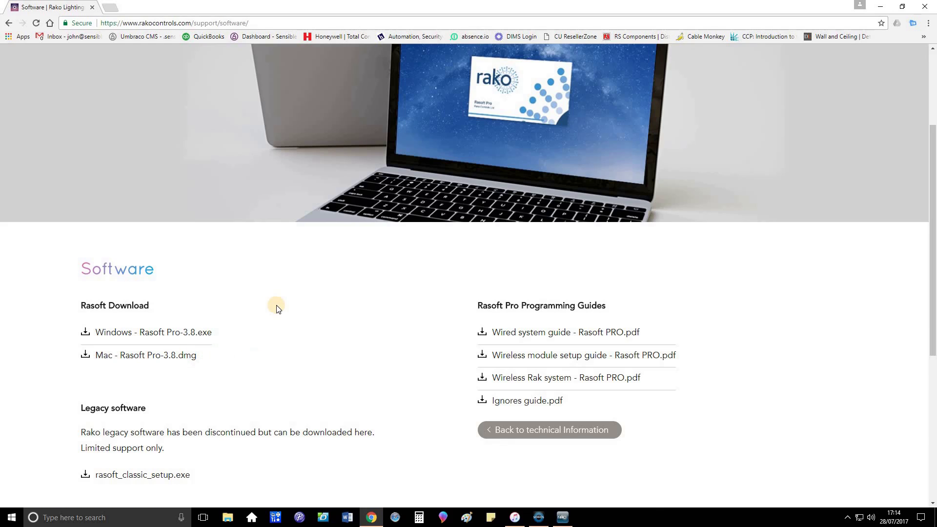
click(880, 6)
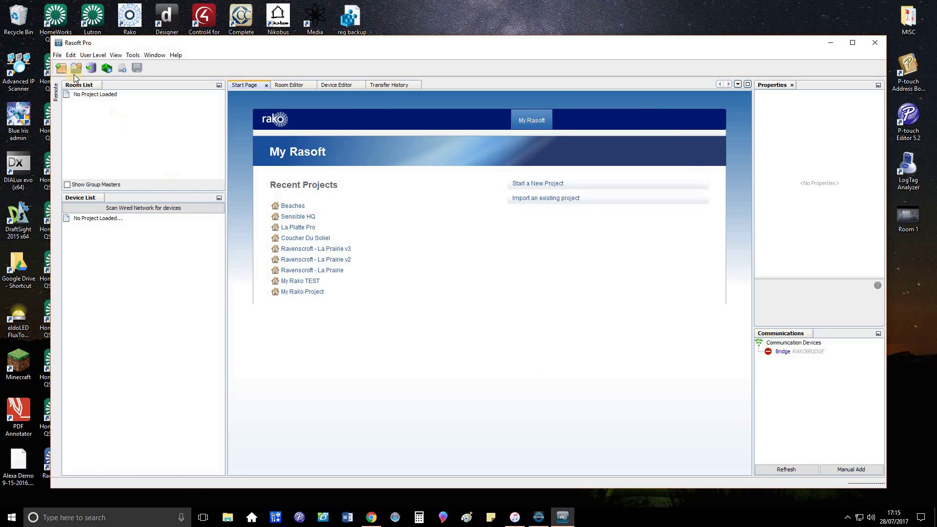
Start a new project named My Rako Project with house number 8, saved in the default Projects folder.
click(58, 55)
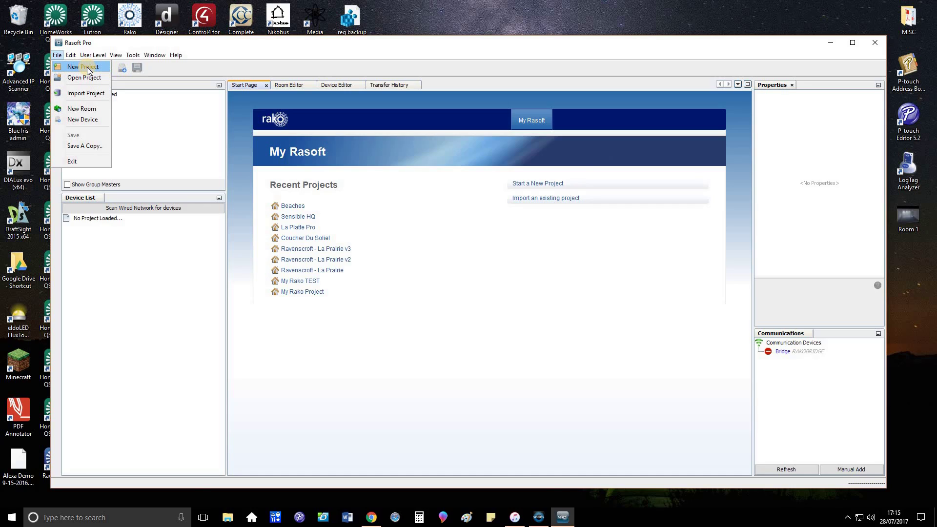
click(90, 71)
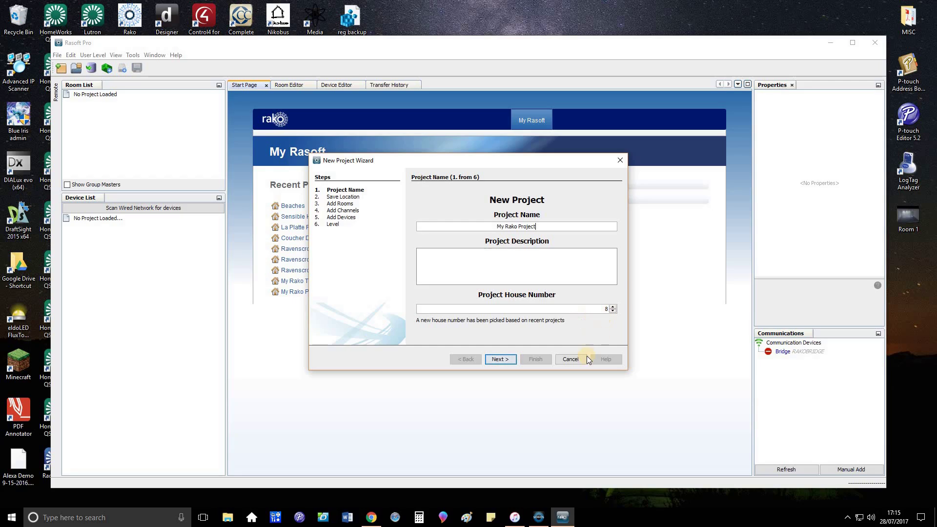
click(500, 360)
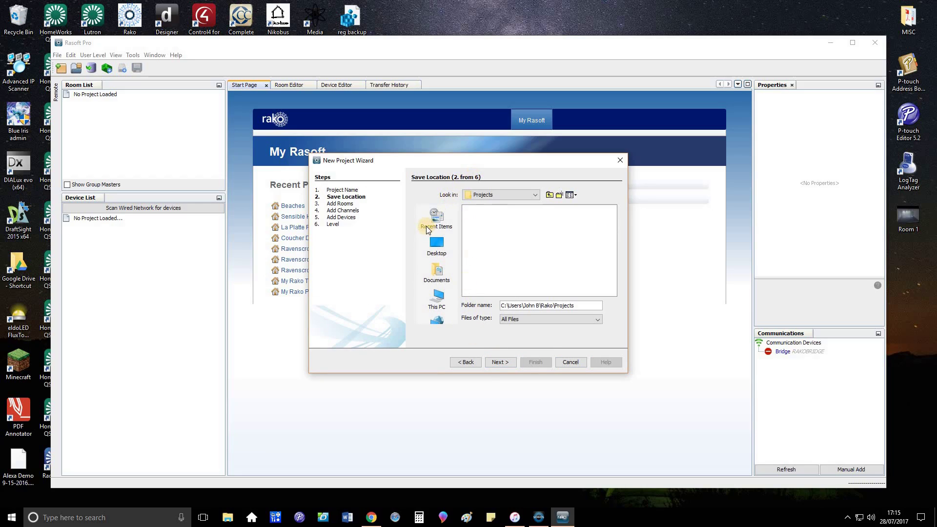
click(502, 364)
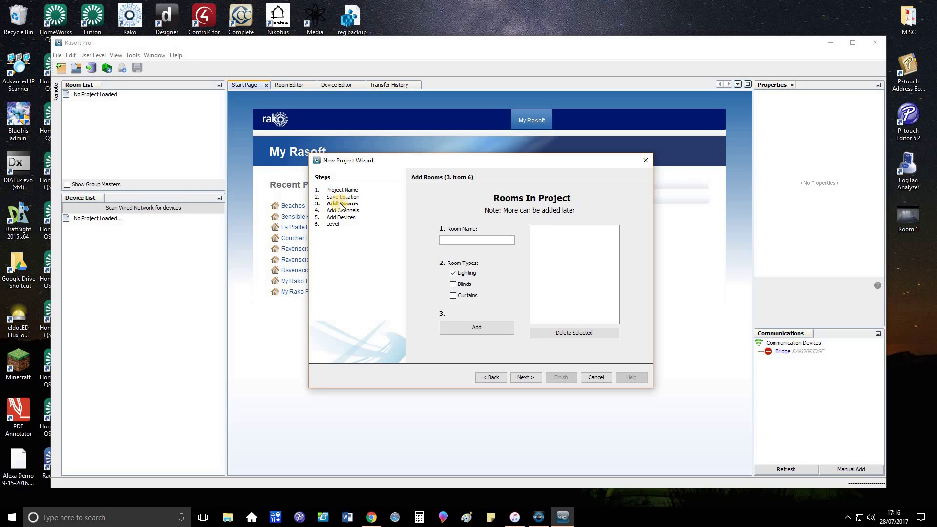
Add an Entrance Hall with lighting and a Living Room with lighting and blinds to the project.
click(455, 242)
text(Entrance Hall)
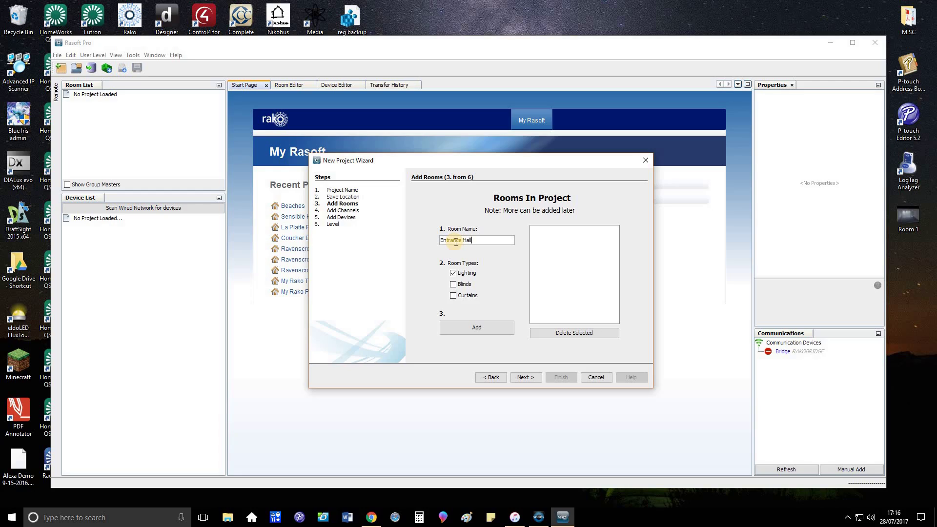
click(478, 327)
click(468, 241)
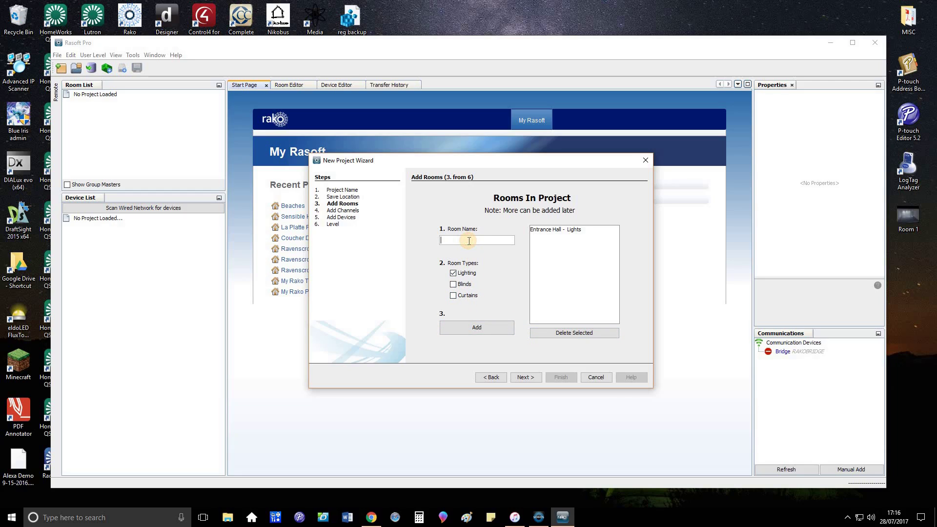
text(Living Room)
click(453, 285)
click(475, 325)
Add a Master Bedroom with lighting and blinds to the project's rooms.
click(449, 240)
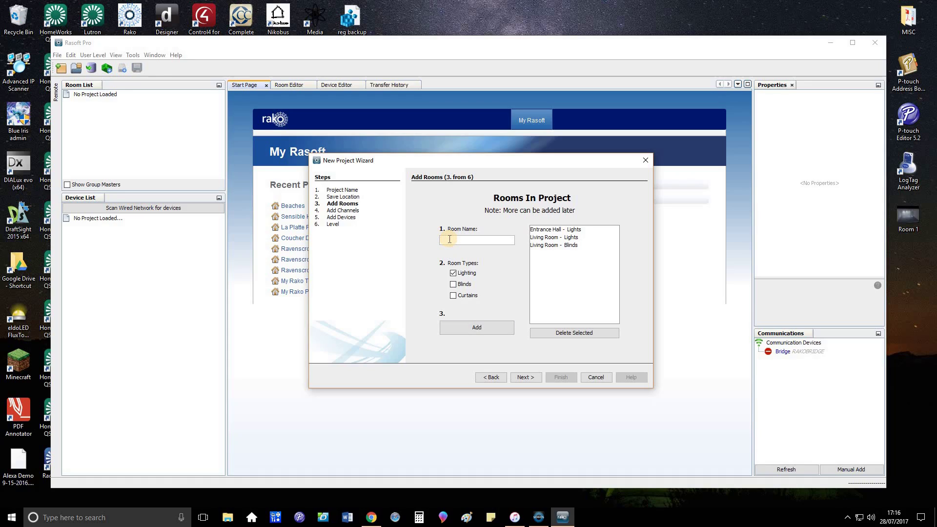
text(B)
text(aster)
text( Bedroom)
click(453, 284)
click(476, 327)
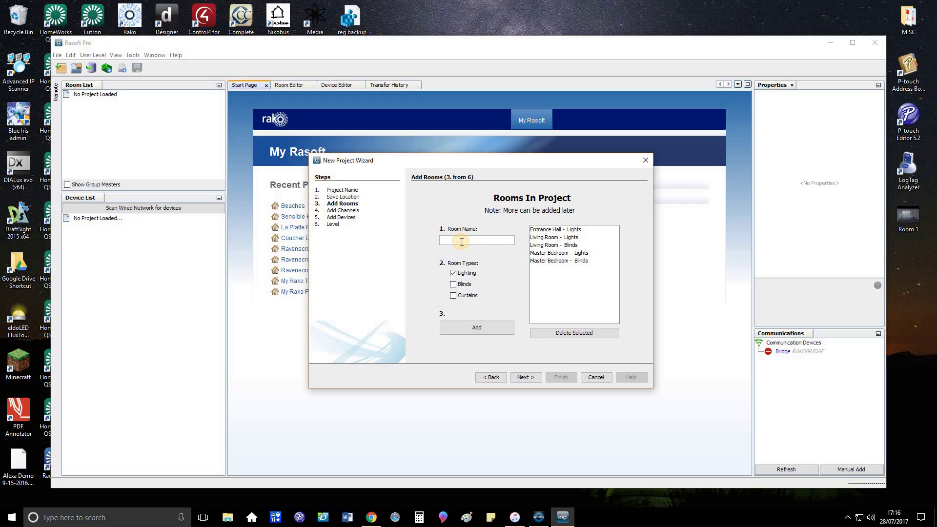
Add a Master Ensuite with lighting only, and continue to the channel setup.
text(Master Ensuite)
click(469, 331)
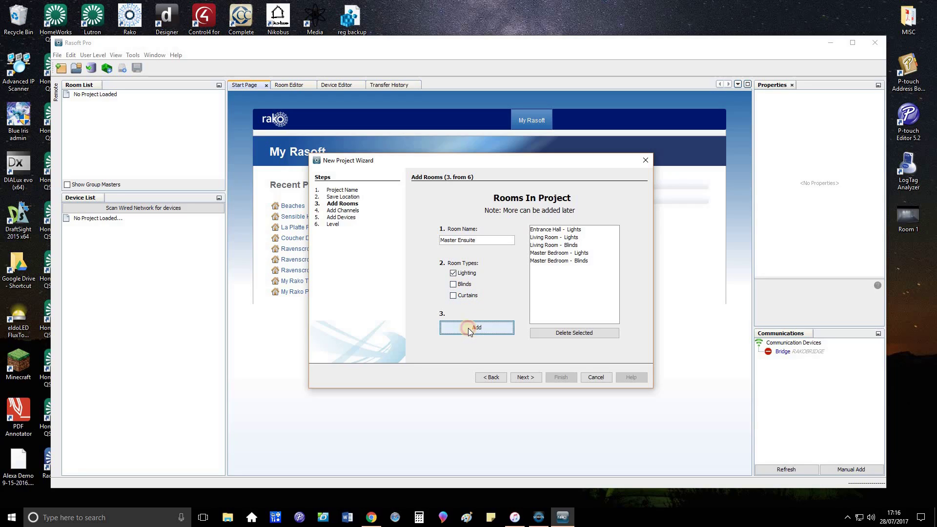
click(522, 378)
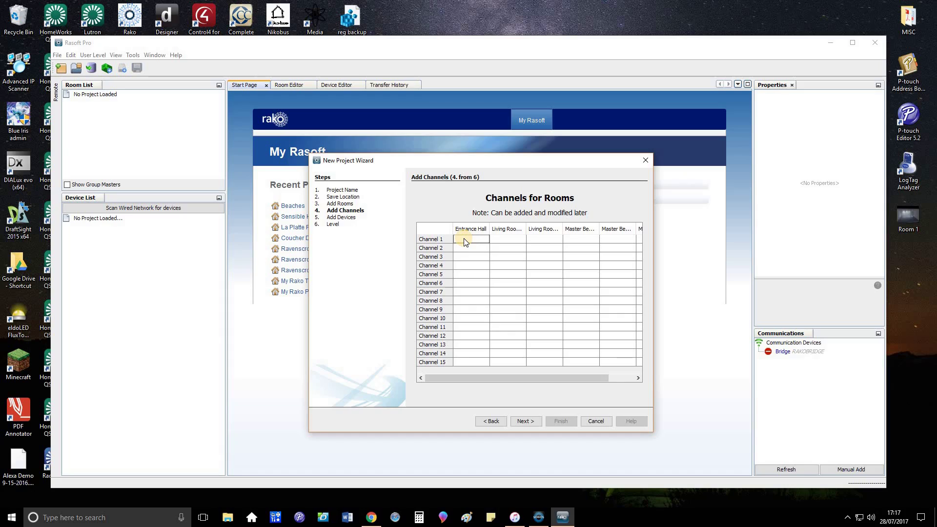
Name the Entrance Hall's channels 1 to 3 Chandelier, Downlights and 5 amp Sockets.
double_click(465, 241)
text(Chandelier)
double_click(464, 249)
text(Downlights)
double_click(466, 256)
text(Sockets)
Name the Living Room's lighting channels 1 to 3 Downlights, 5 amp Sockets and Feature LED.
click(509, 238)
text(Downlight)
click(503, 246)
text(5 am)
text(p Socket)
text(Feature LED)
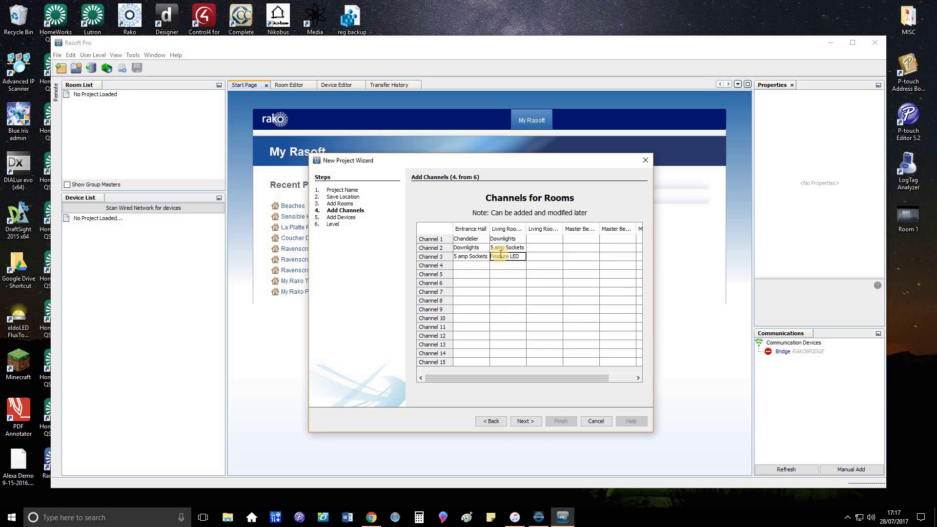
Widen the Living Room blind column and name its channels 1 and 2 Shears and Blackout.
click(542, 239)
drag(563, 230, 577, 230)
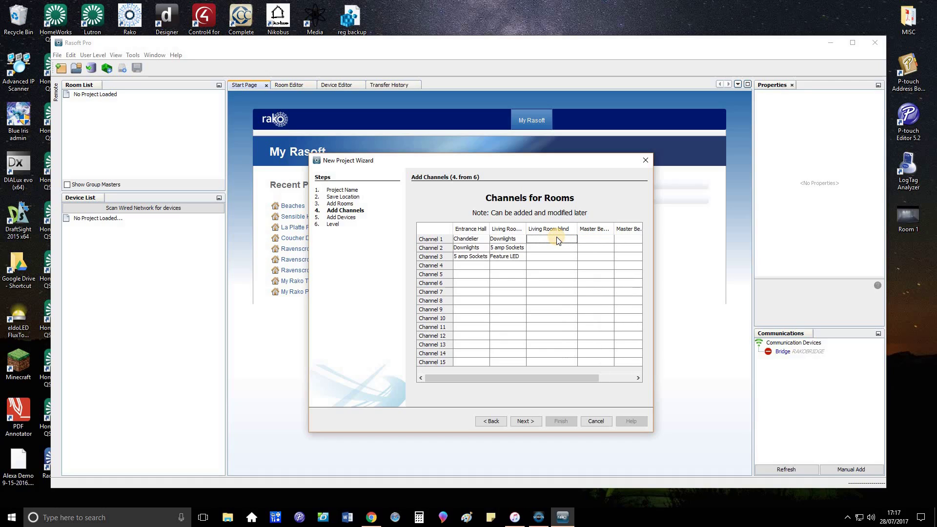
double_click(558, 239)
text(Shears)
double_click(552, 247)
text(Blackout)
Name the Master Bedroom's lighting channels Downlights, 5 amp Sockets and Bedside Lights, and its blind channel 1 Blackout.
drag(651, 196, 710, 229)
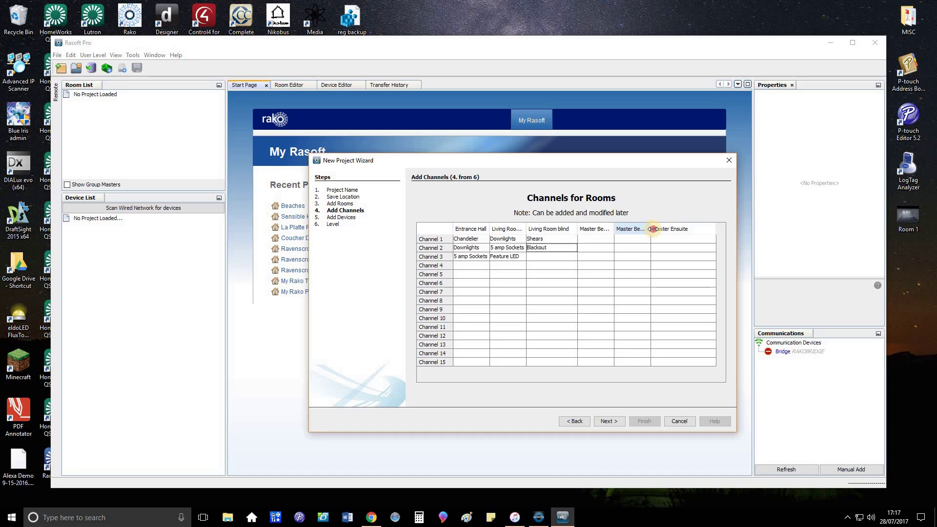
mouse_move(652, 229)
mouse_down()
mouse_move(671, 229)
mouse_move(628, 230)
mouse_move(642, 229)
mouse_up()
click(582, 239)
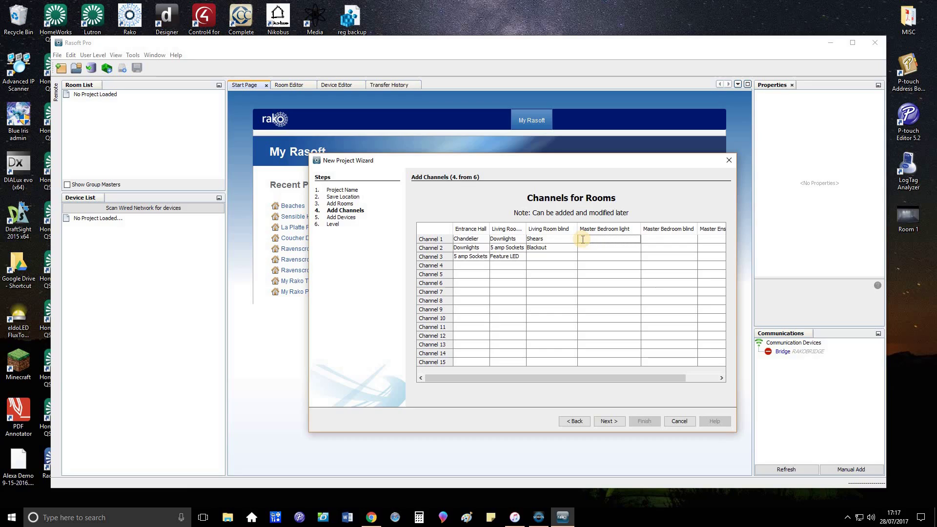
text(Downlightsa)
key(BackSpace)
click(590, 248)
text(5)
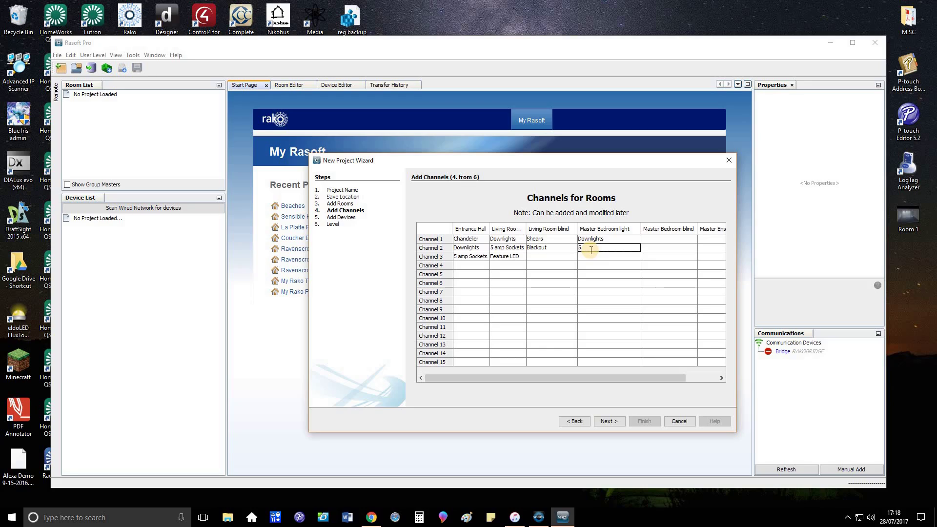
text( amp Sockets)
click(593, 257)
text(Bed)
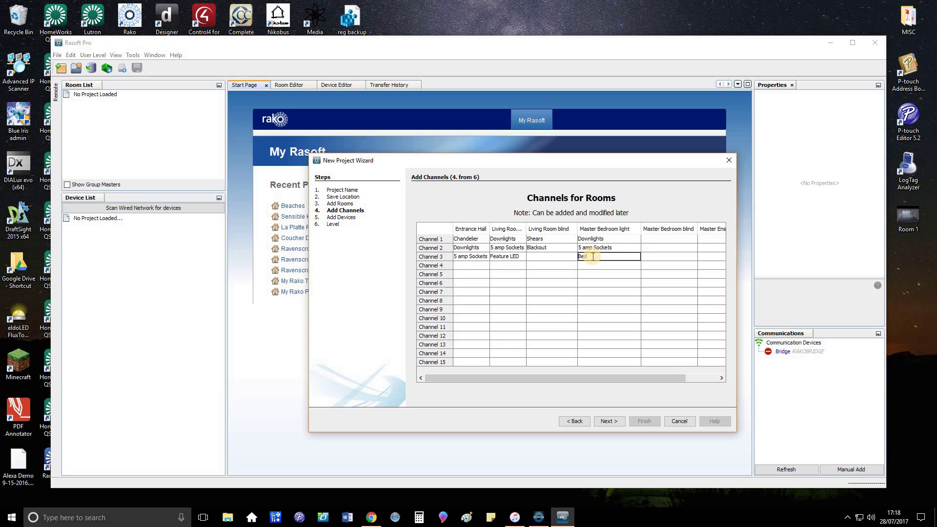
text(side Lights)
click(655, 240)
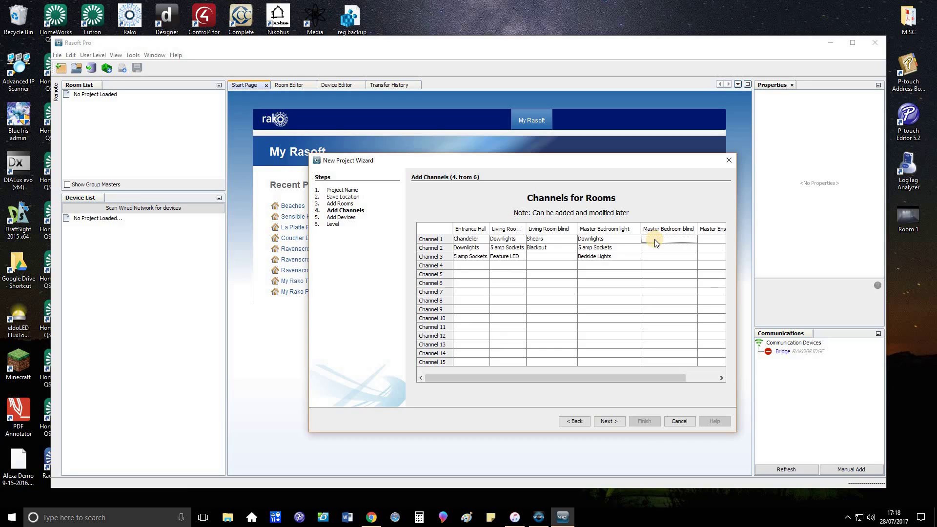
text(Blackout)
Name the Master Ensuite's channels 1 and 2 Downlights and Mirror.
click(710, 238)
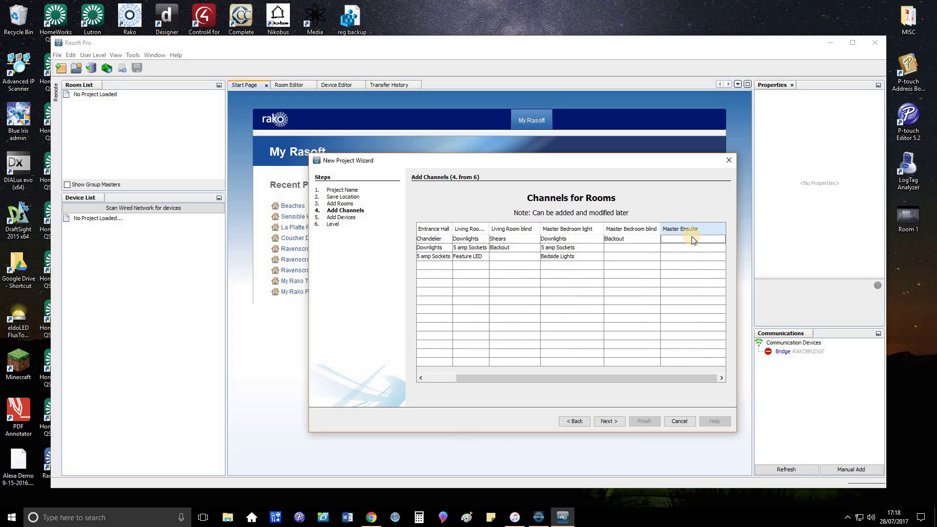
text(Dow)
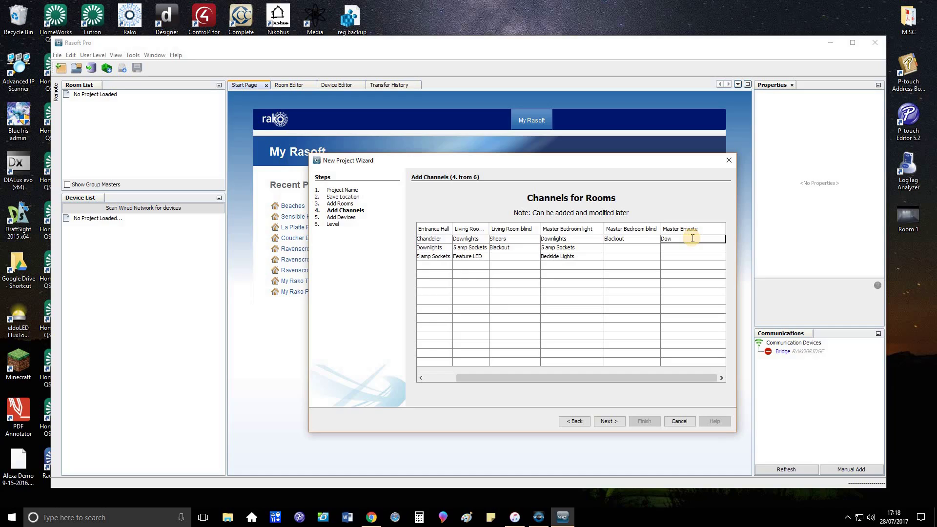
text(nlights)
click(688, 247)
text(Mirror)
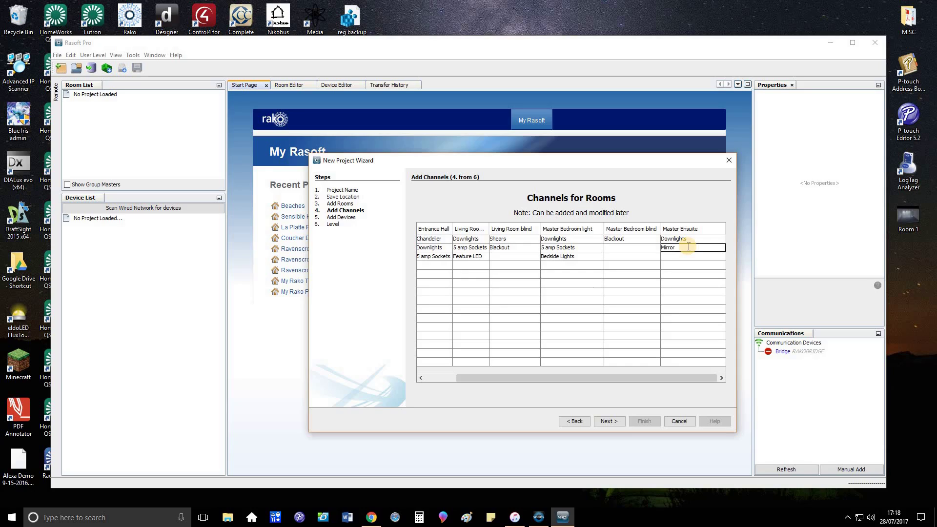
click(684, 256)
text(Fa)
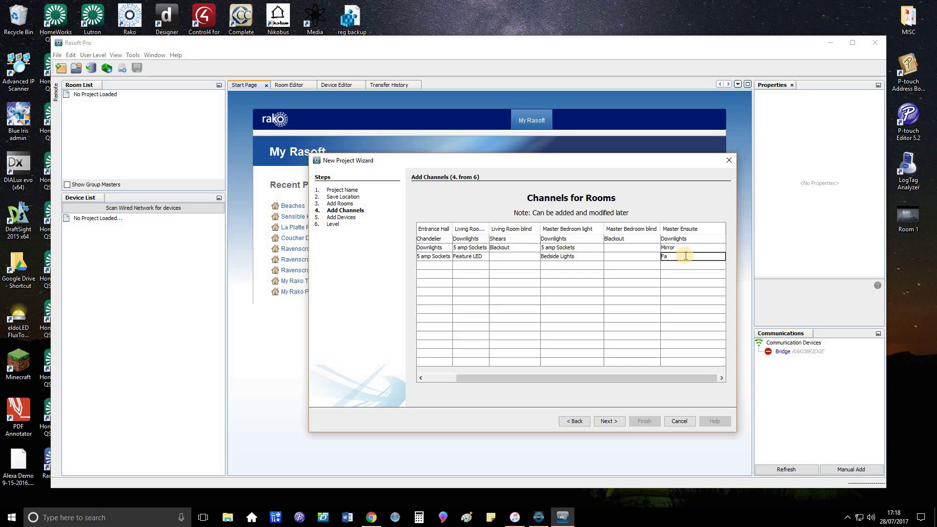
click(689, 265)
click(681, 254)
text(Extrac)
click(669, 256)
key(BackSpace)
key(BackSpace)
key(BackSpace)
text(Fan)
click(681, 269)
text(Night)
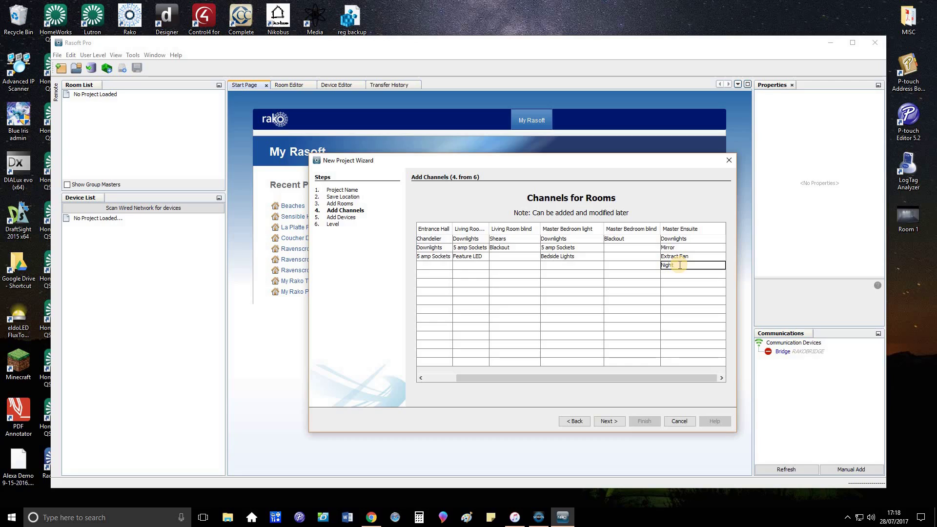
text( LED)
drag(463, 378, 444, 379)
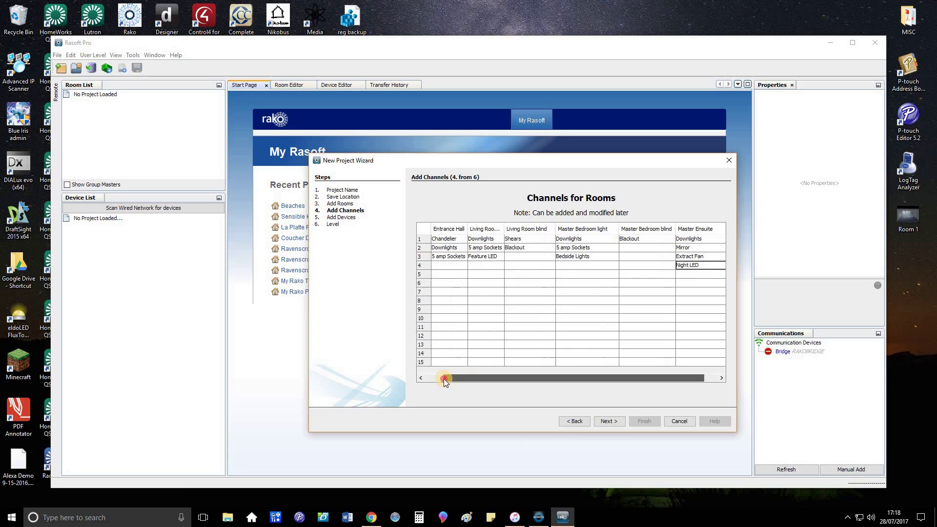
Advance the project wizard to adding devices and limit the device types to Wireless.
click(605, 422)
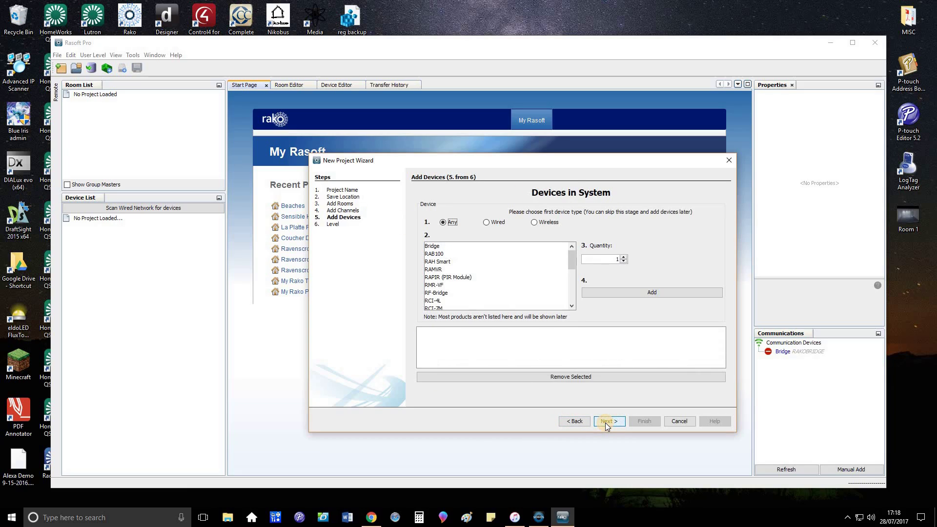
click(534, 222)
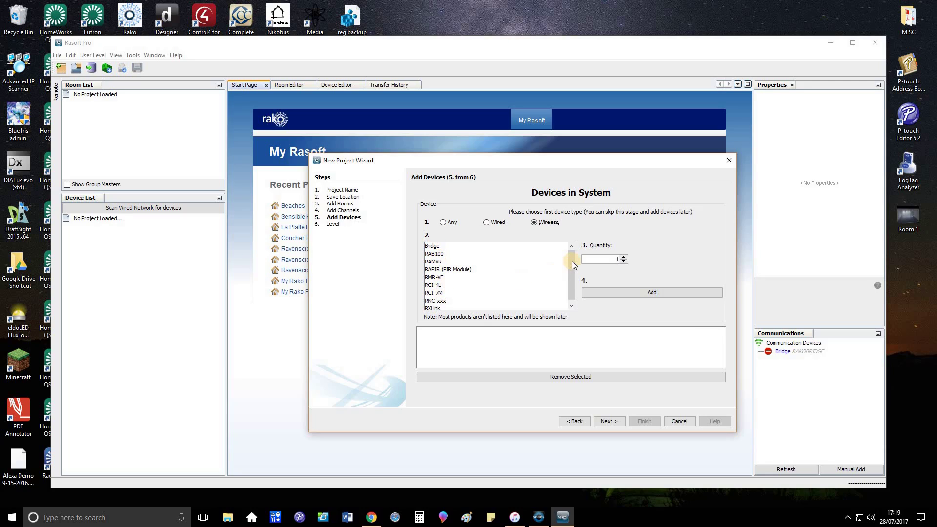
drag(573, 271, 573, 274)
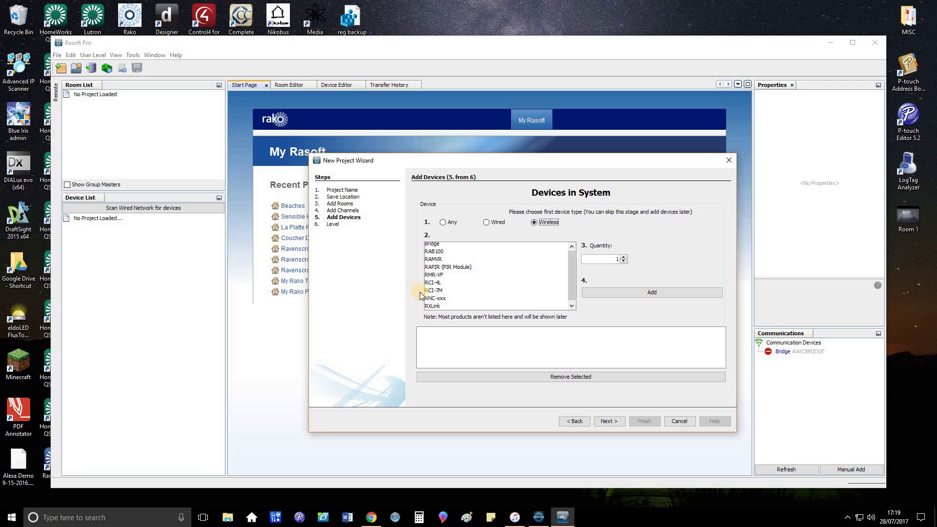
Switch to Chrome and examine the rack-mounted products under Control modules & Racks on the Rako website.
click(380, 521)
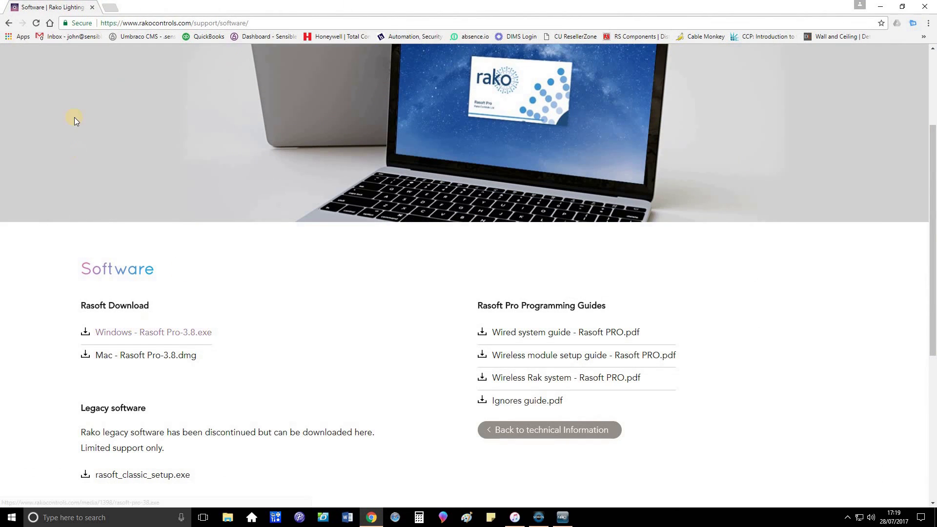
click(10, 24)
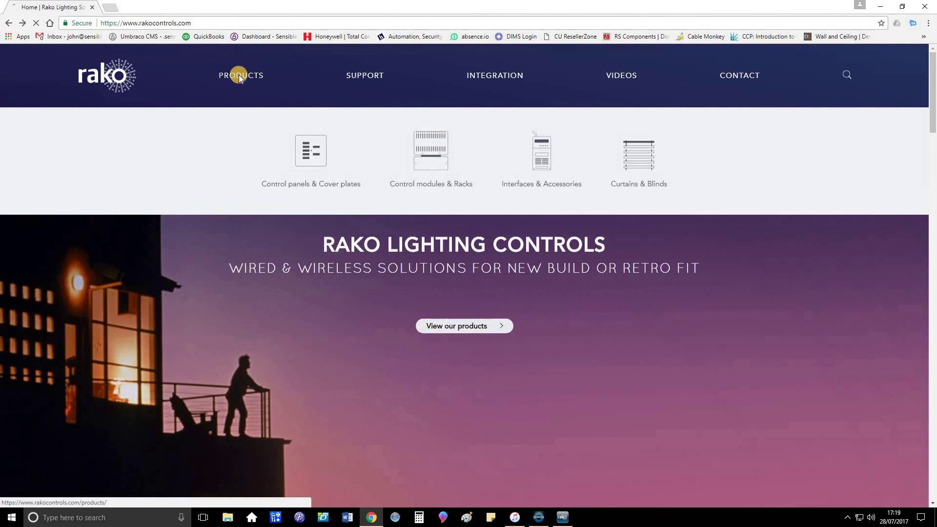
click(239, 75)
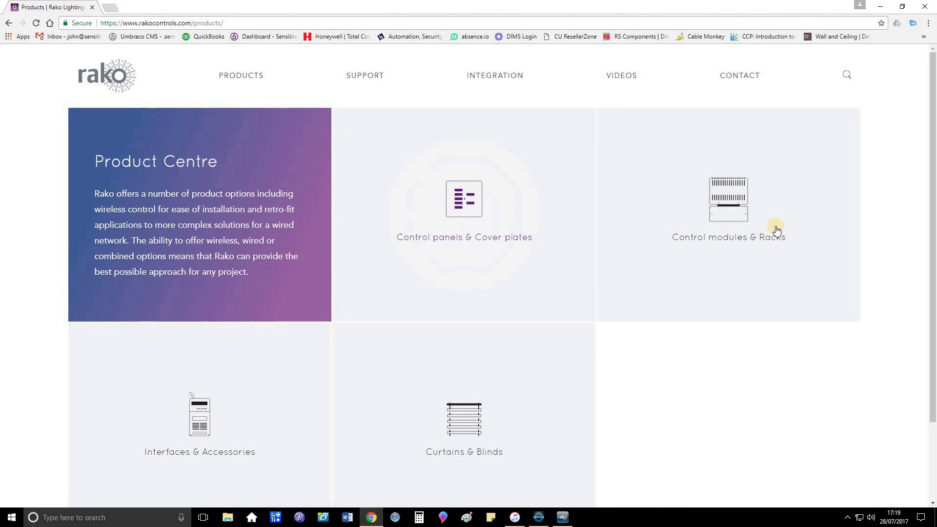
click(736, 200)
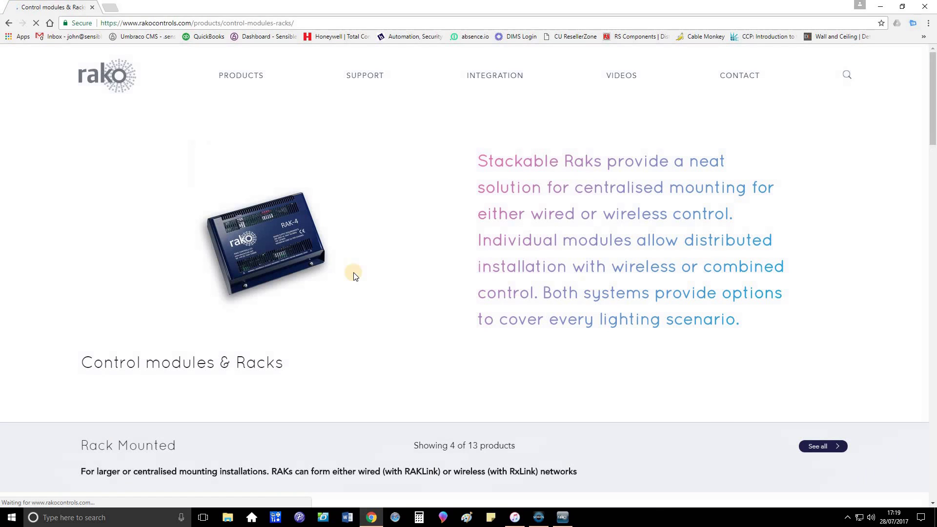
scroll(414, 257, down, 5)
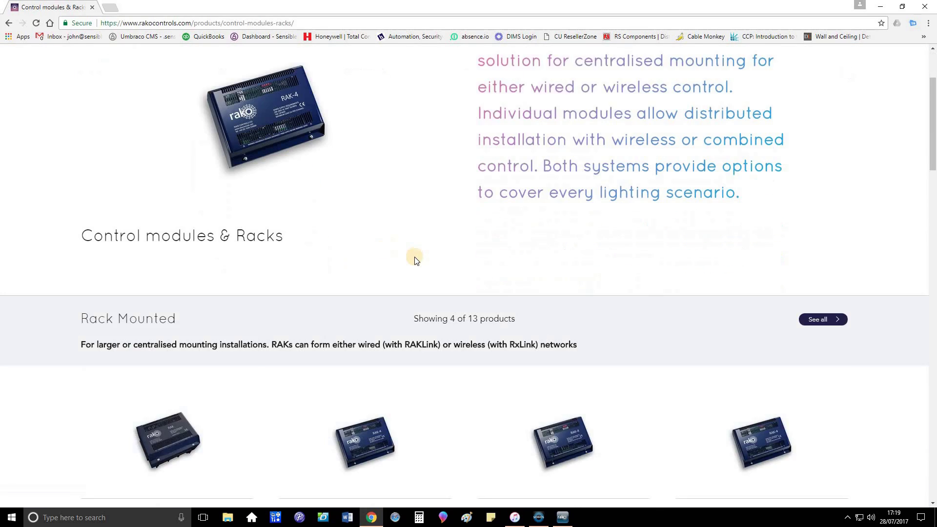
scroll(427, 326, down, 1)
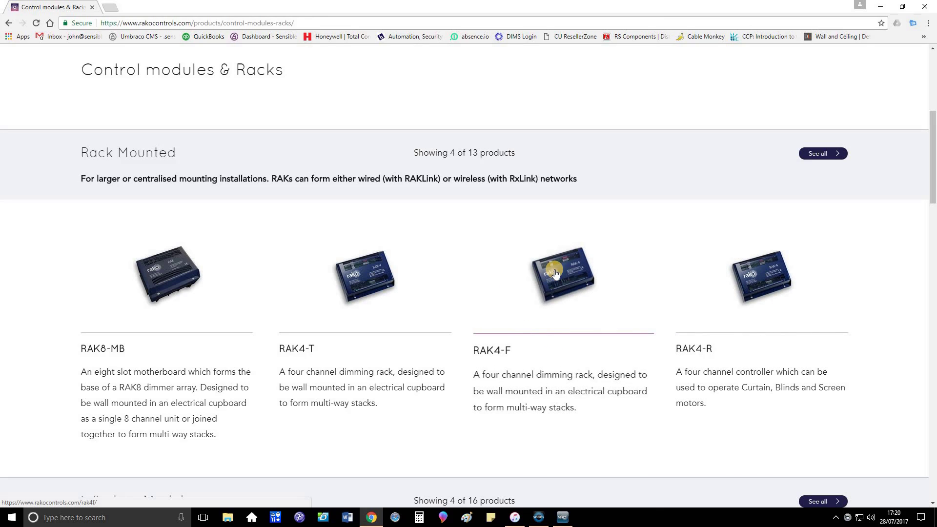
Switch back to Rasoft Pro and add one RXLink to the new project's devices.
click(567, 516)
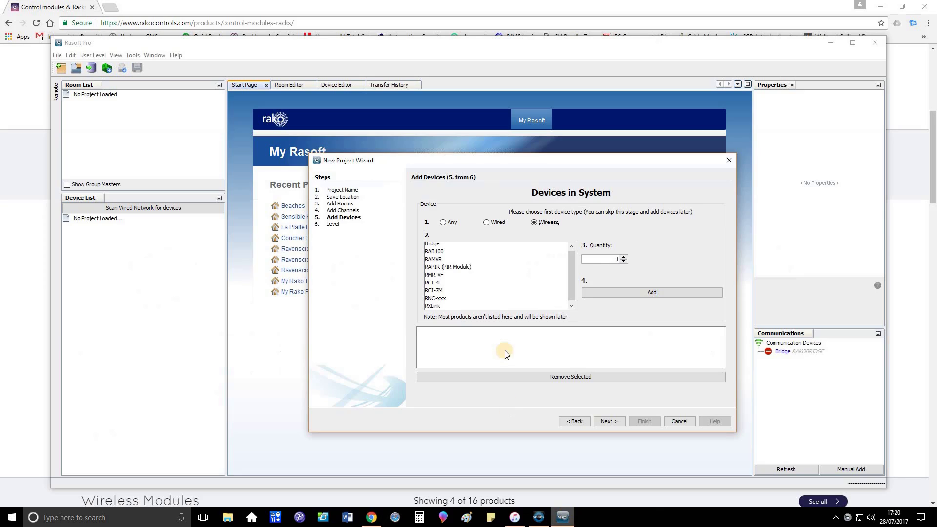
click(430, 306)
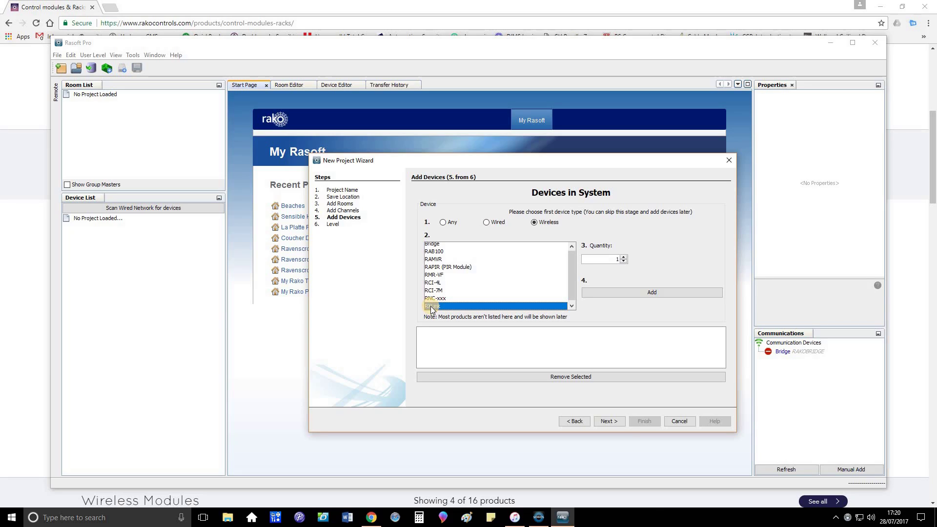
click(646, 294)
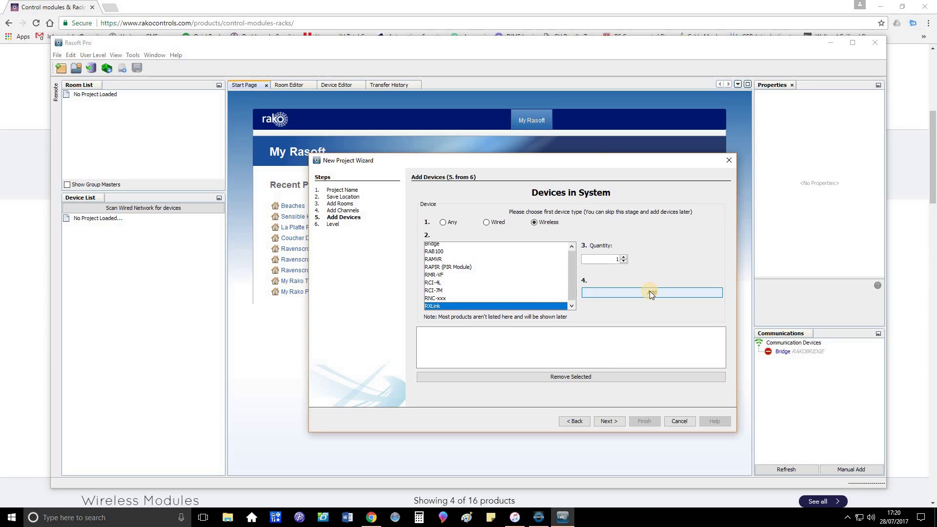
click(650, 292)
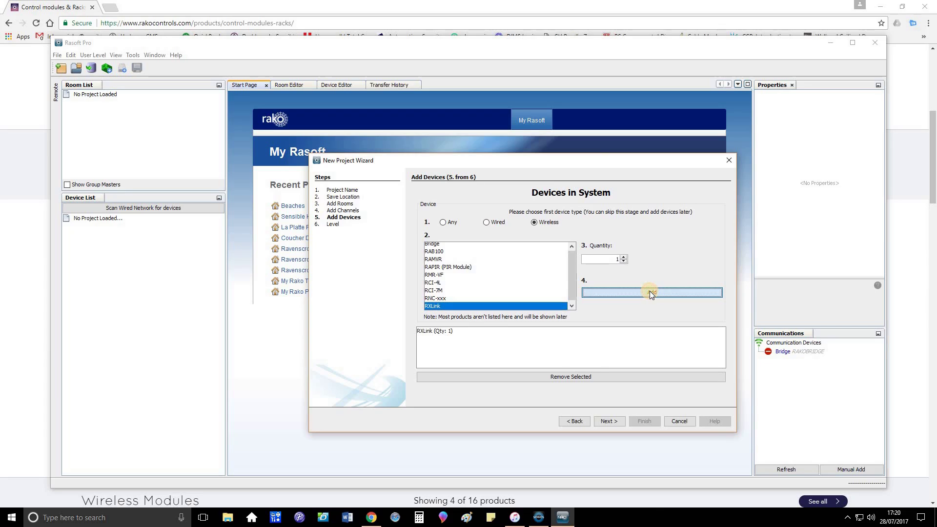
drag(571, 284, 572, 278)
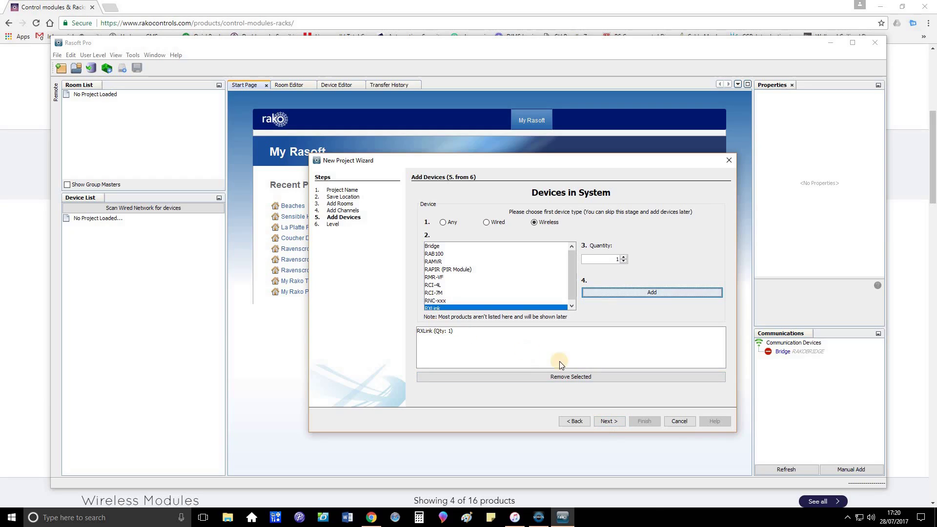
Complete the project wizard in Intermediate mode and open the Room Editor.
click(608, 423)
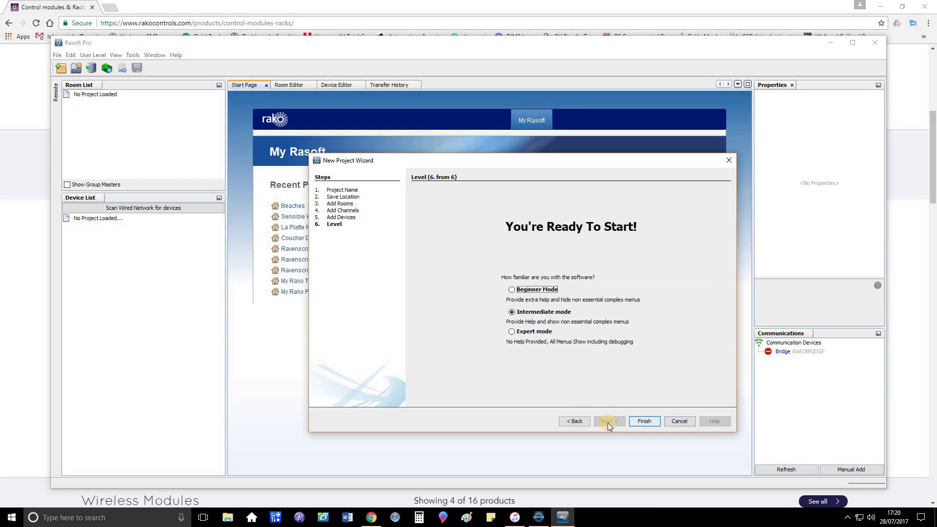
click(512, 319)
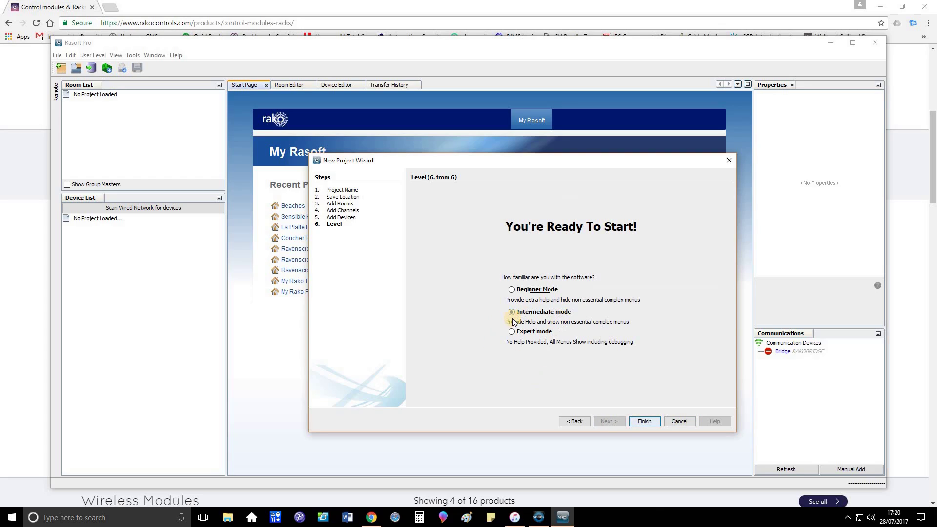
click(640, 421)
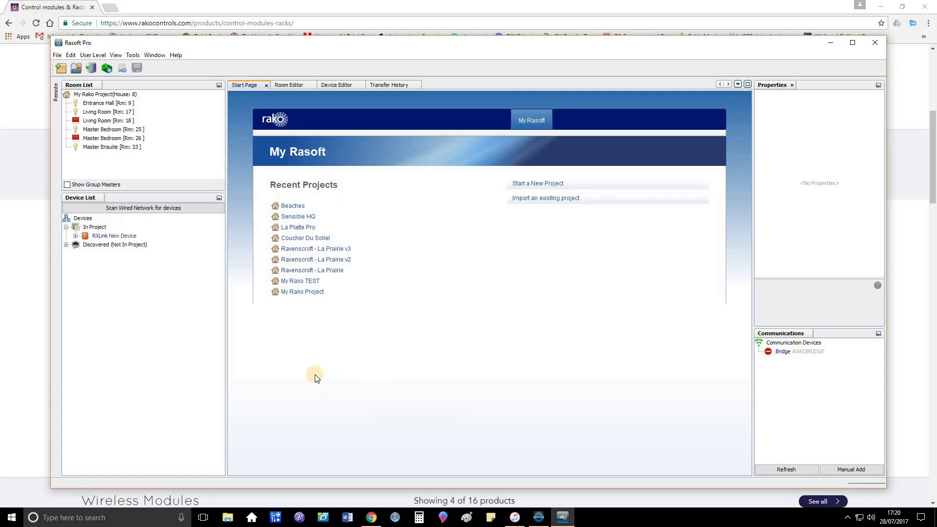
click(287, 85)
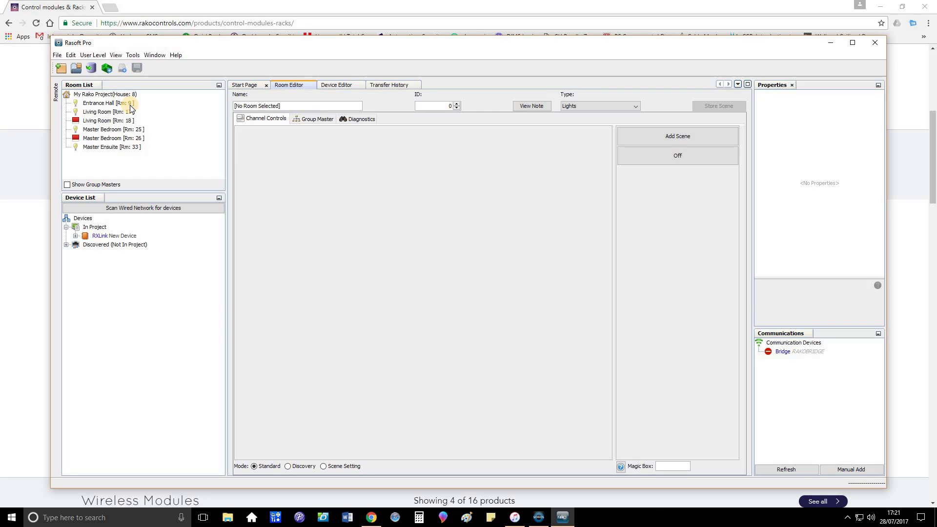
Switch to Chrome and examine the wired, wireless and NFC panels under Control panels & Cover plates on the Rako website.
click(371, 517)
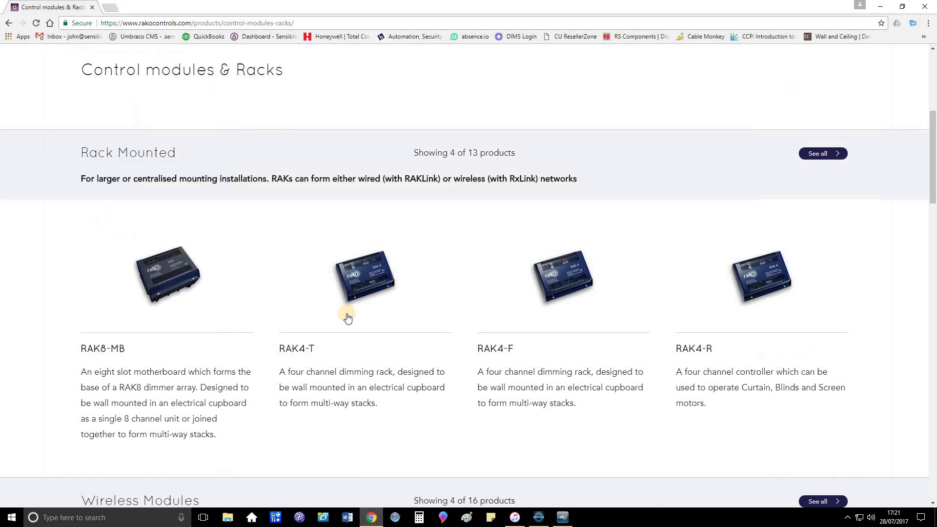
click(8, 23)
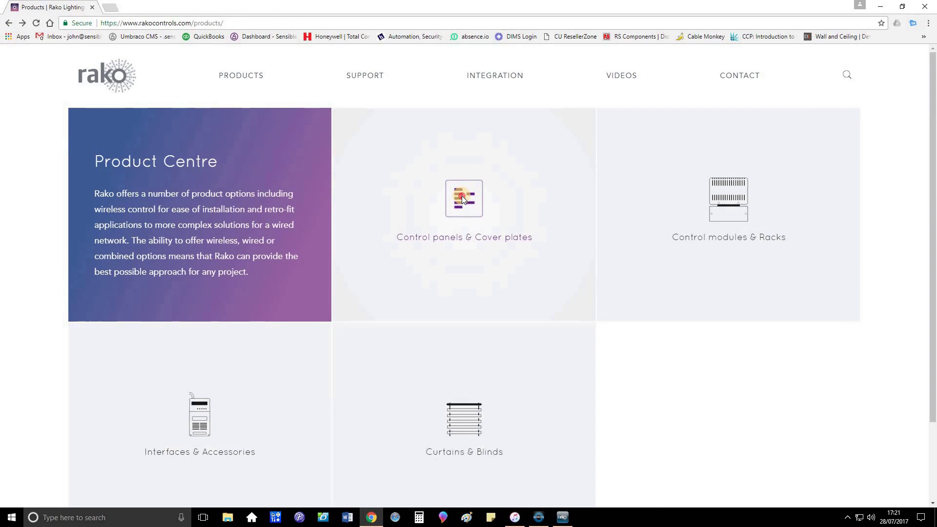
click(462, 195)
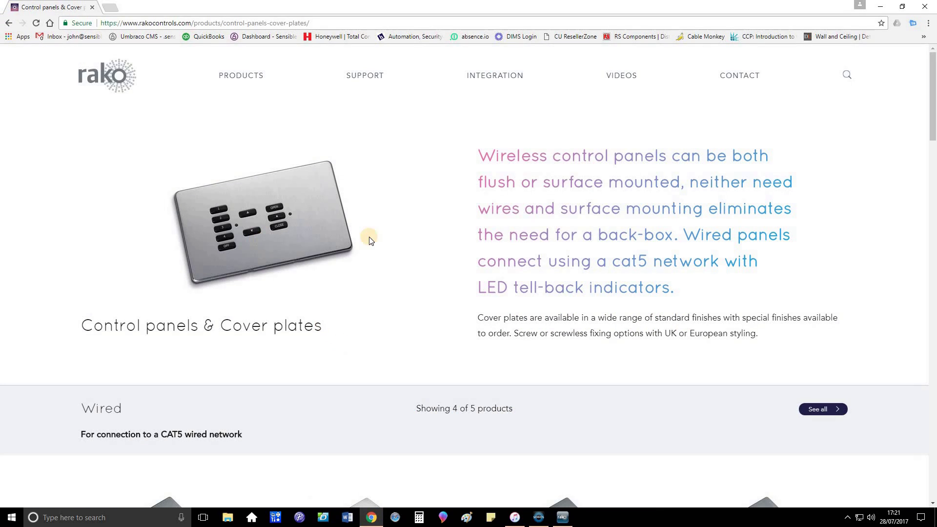
scroll(391, 278, down, 1)
scroll(392, 278, down, 6)
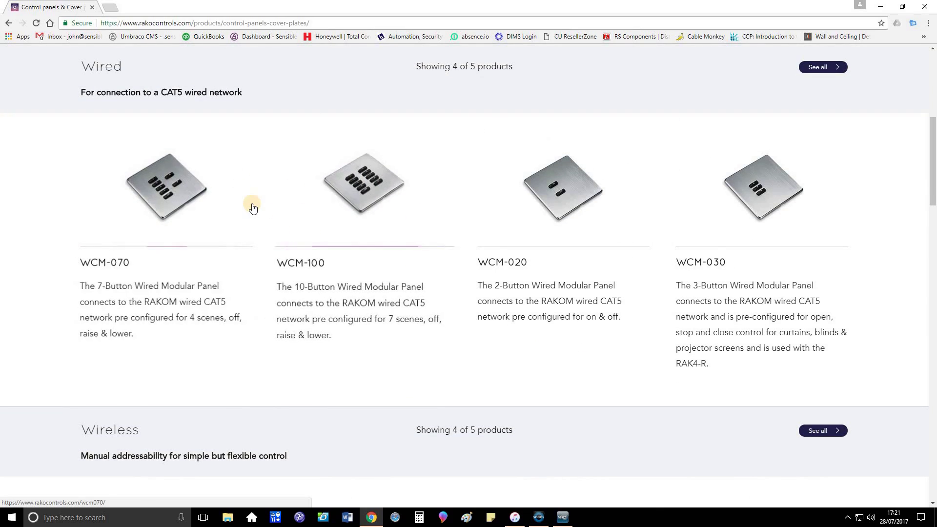
scroll(214, 234, down, 6)
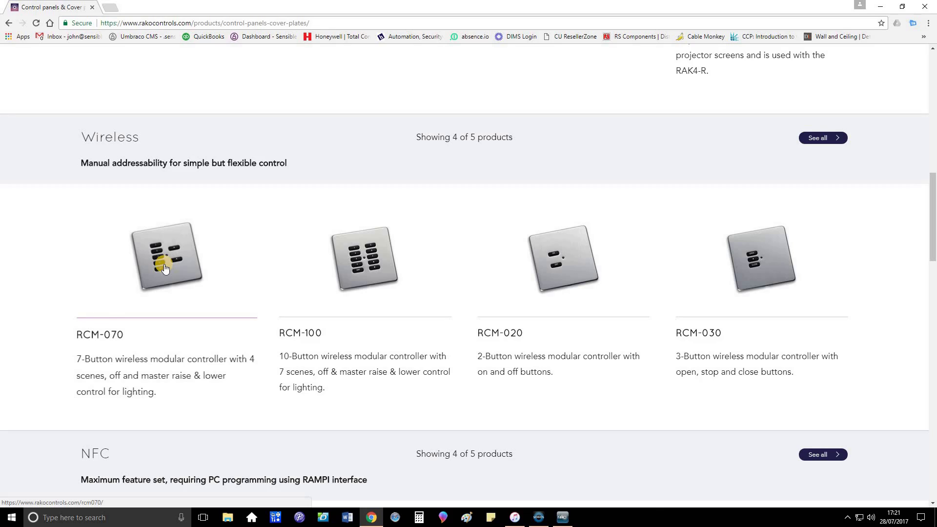
scroll(216, 268, down, 4)
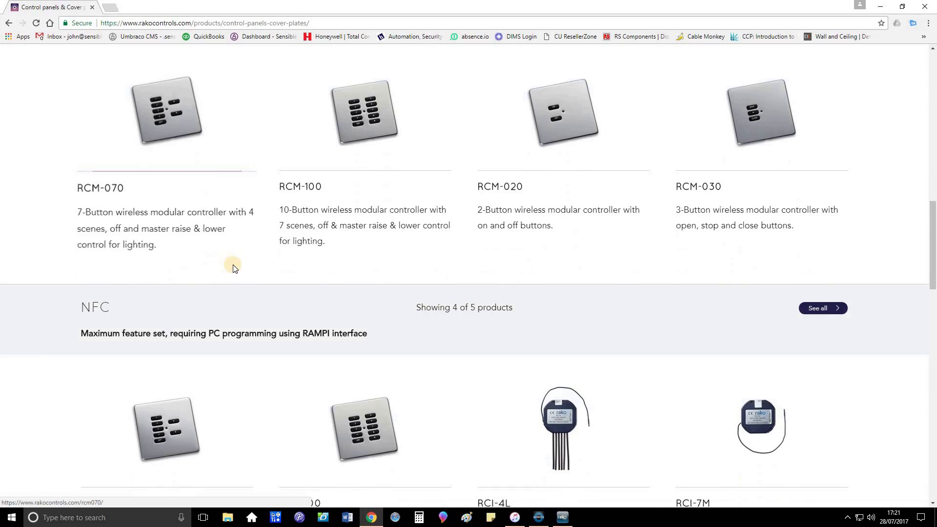
scroll(263, 312, down, 1)
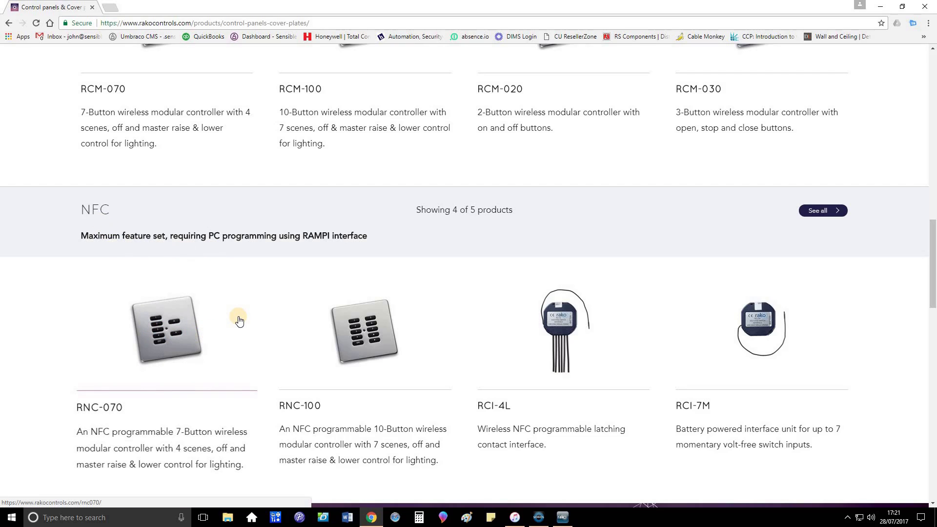
scroll(239, 317, down, 1)
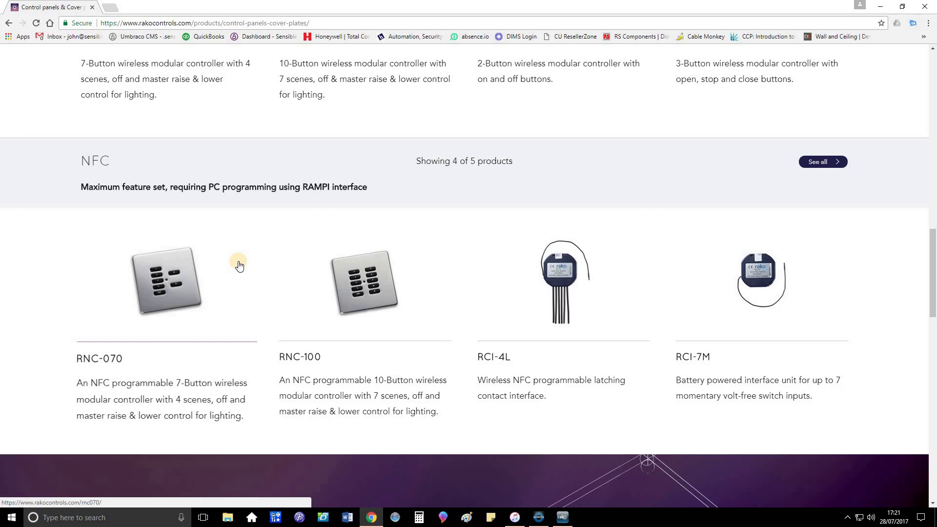
scroll(241, 268, up, 10)
scroll(239, 268, up, 7)
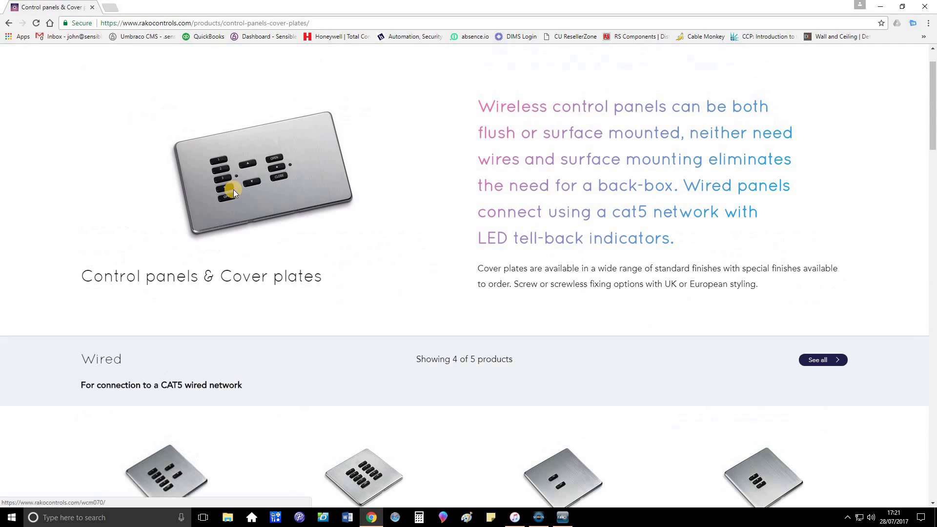
Switch back to Rasoft Pro and add a RAK box of type RAK4-F to the RXLink device.
click(559, 518)
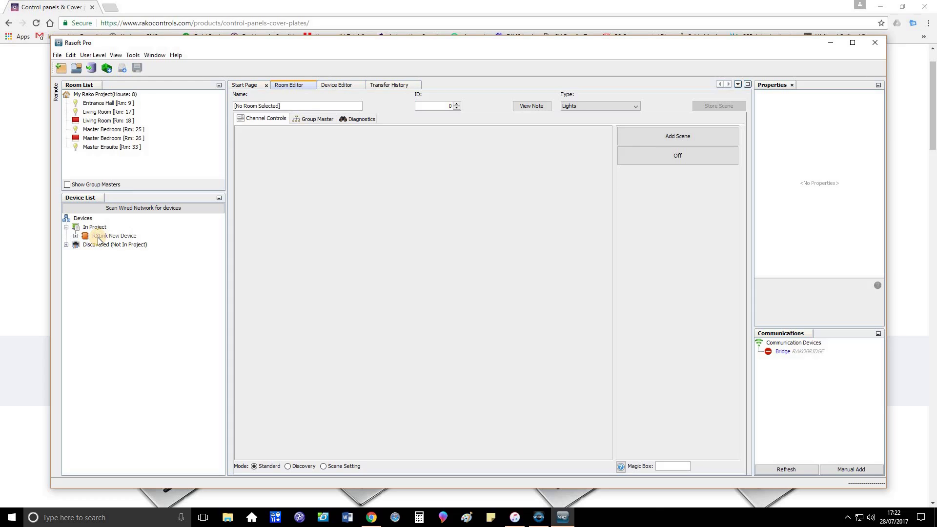
click(77, 239)
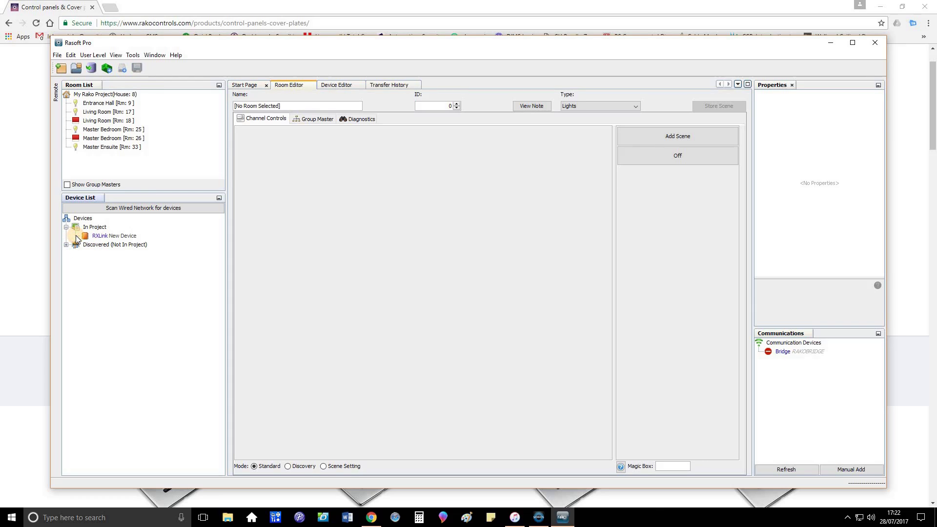
click(100, 237)
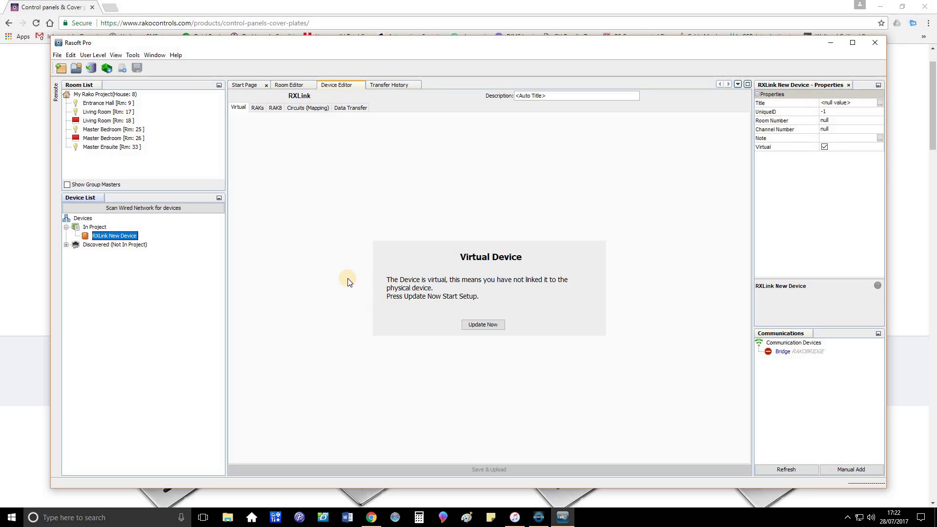
click(258, 108)
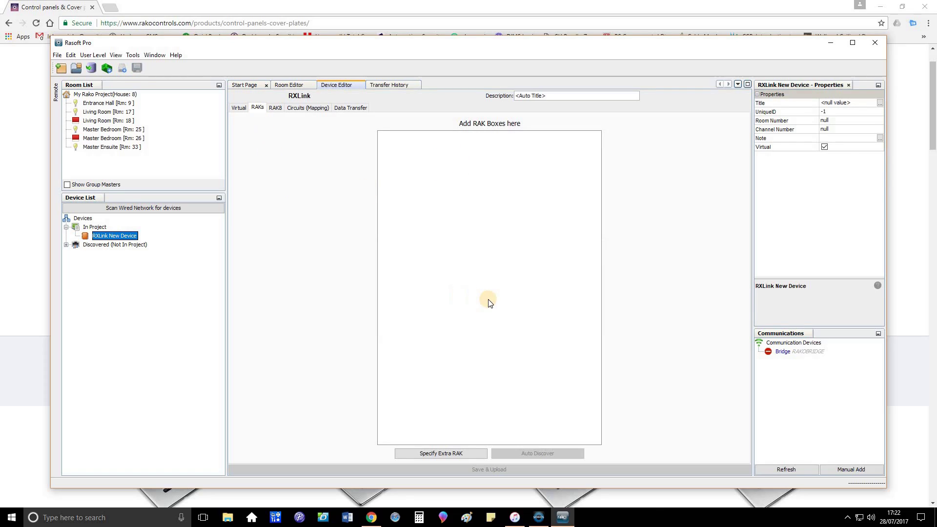
click(436, 455)
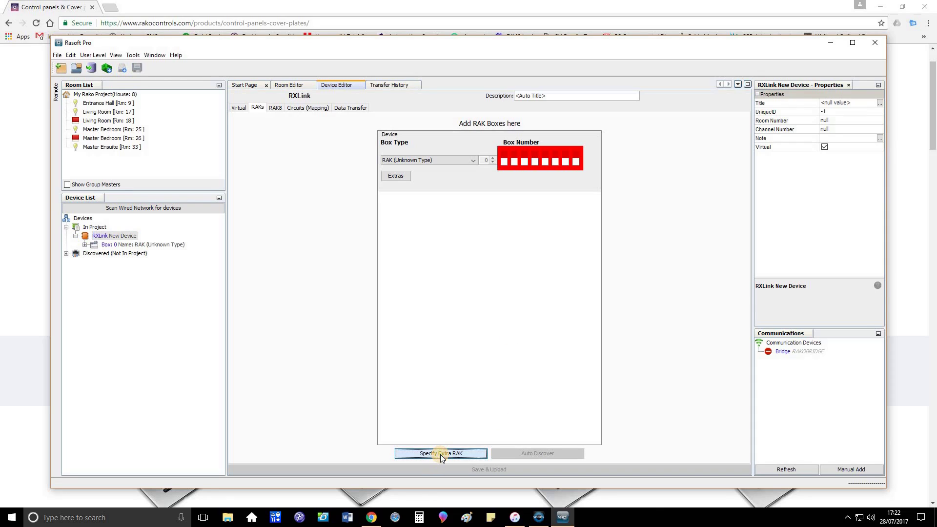
click(472, 160)
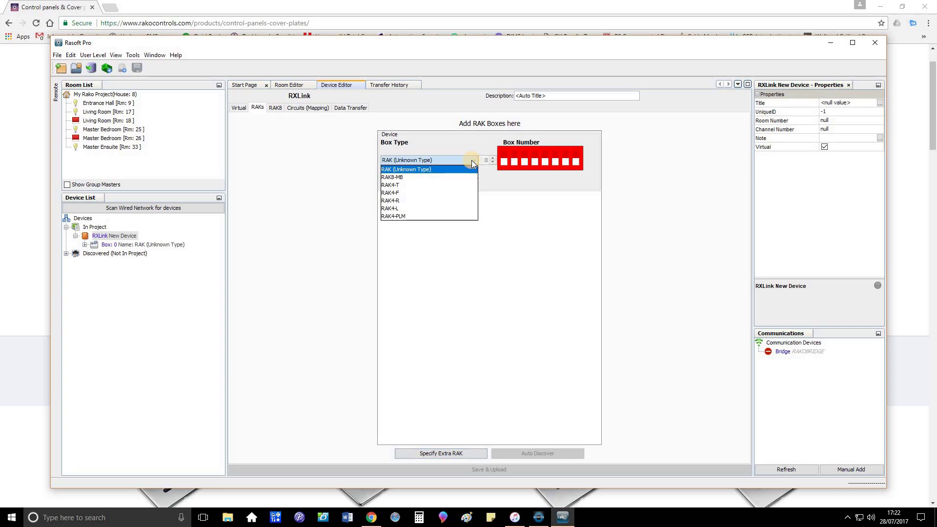
click(455, 193)
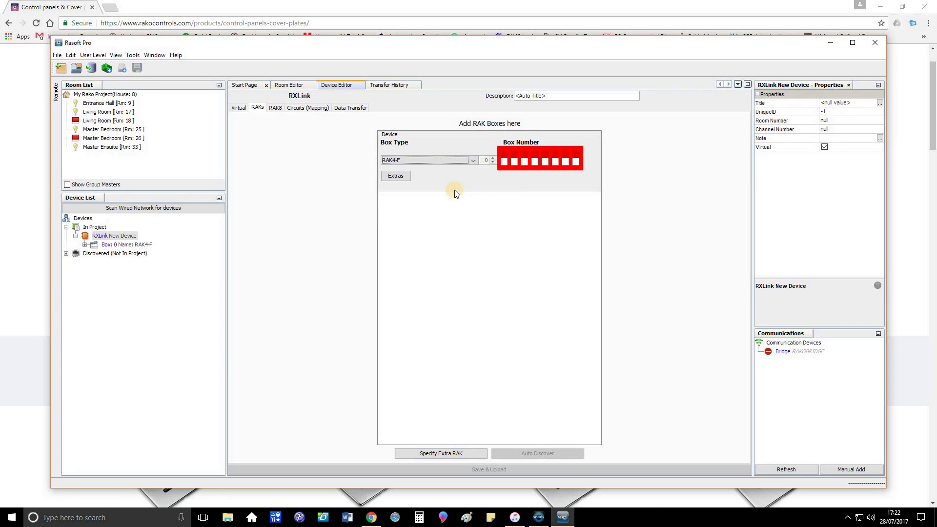
Add three more RAK boxes to the RXLink, setting boxes 1 and 2 to RAK4-F and box 3 to RAK4-T.
click(463, 454)
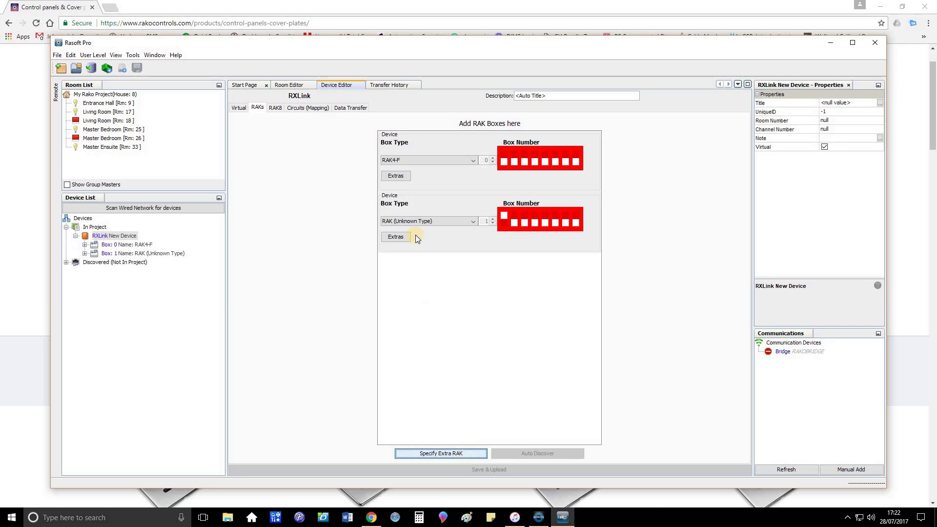
click(470, 222)
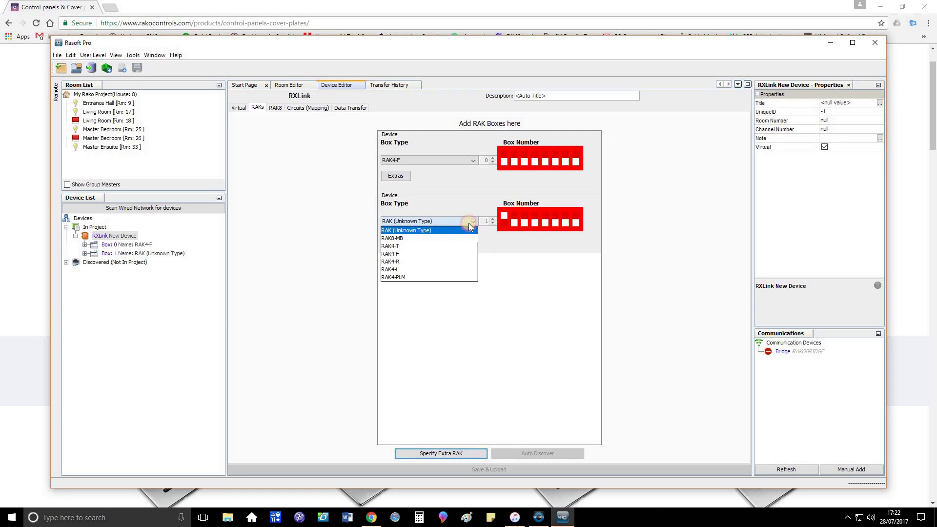
click(459, 253)
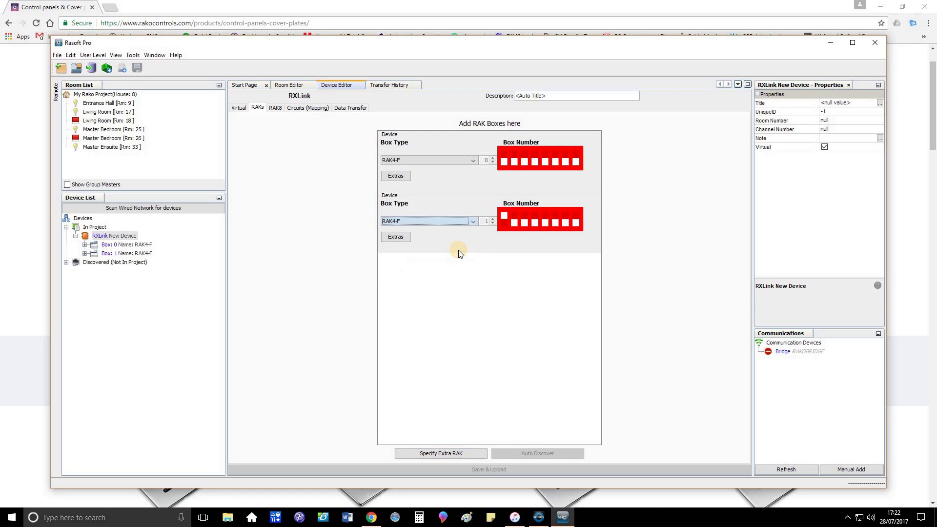
click(456, 452)
click(455, 451)
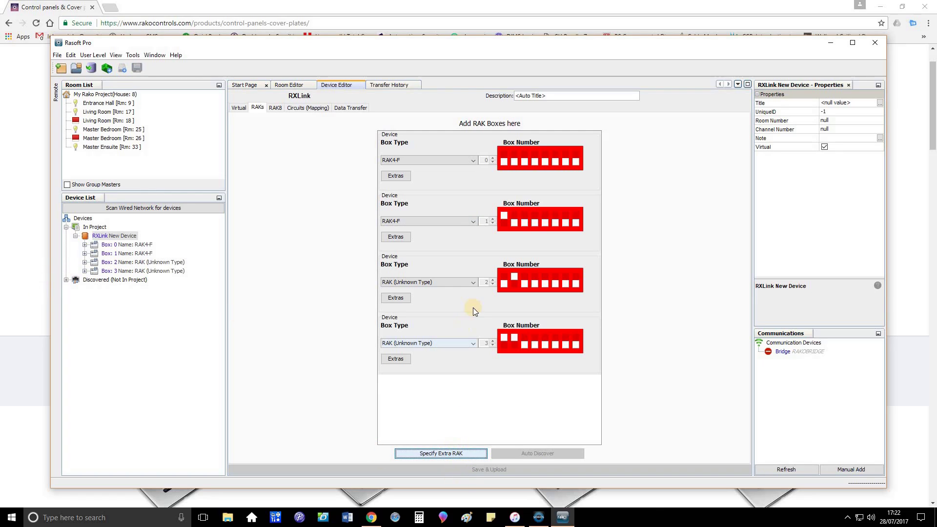
click(473, 282)
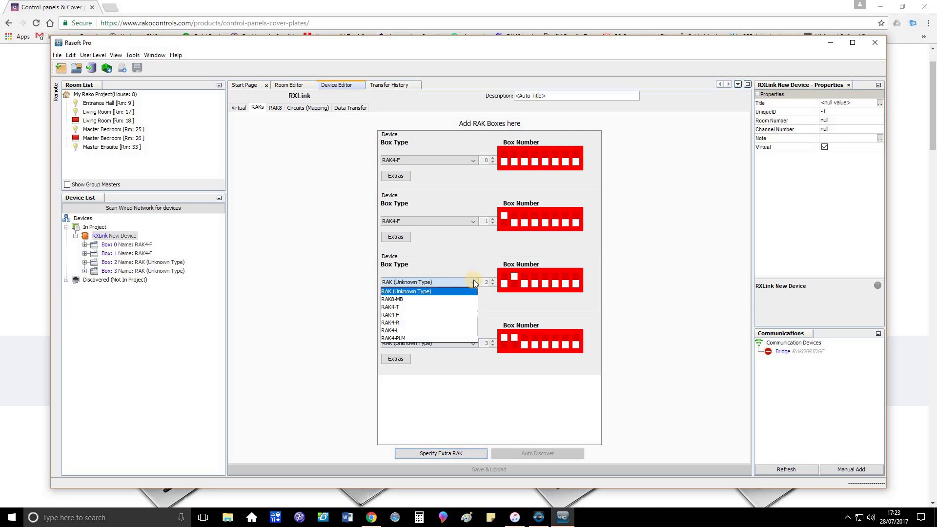
click(458, 315)
click(472, 344)
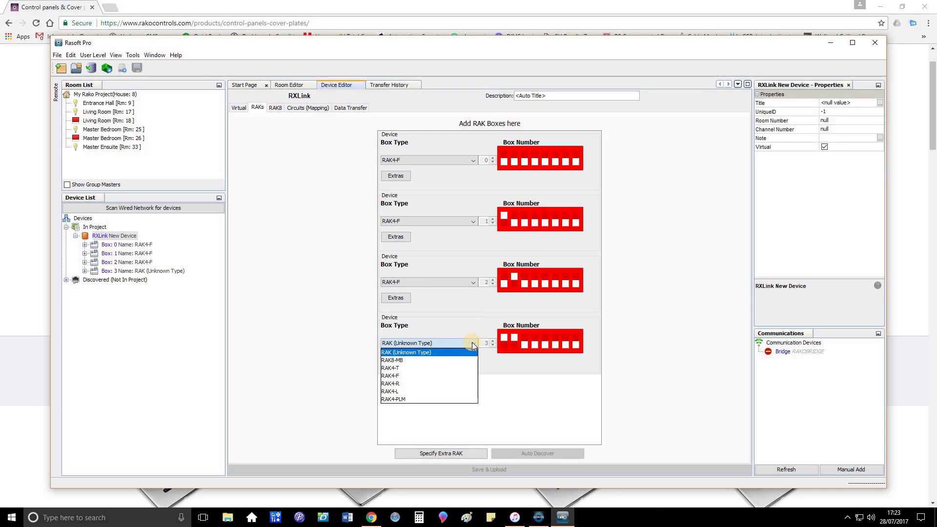
click(451, 367)
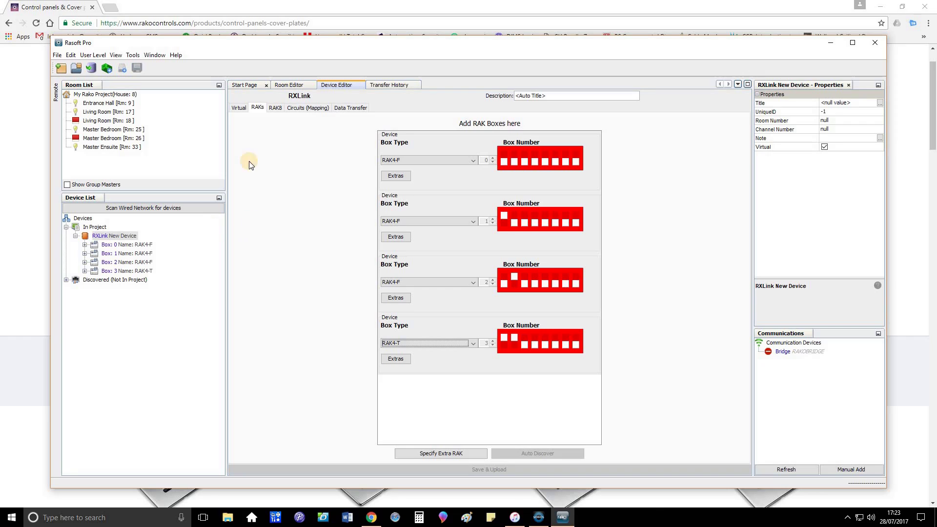
Open the RXLink's circuit mapping and assign box 0 circuit 1 to the Entrance Hall [Rm: 9].
click(313, 107)
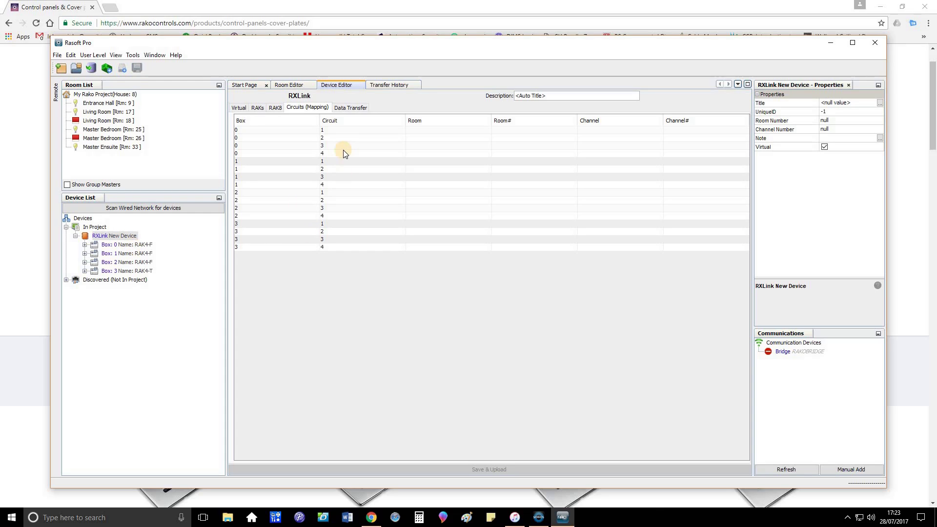
click(437, 130)
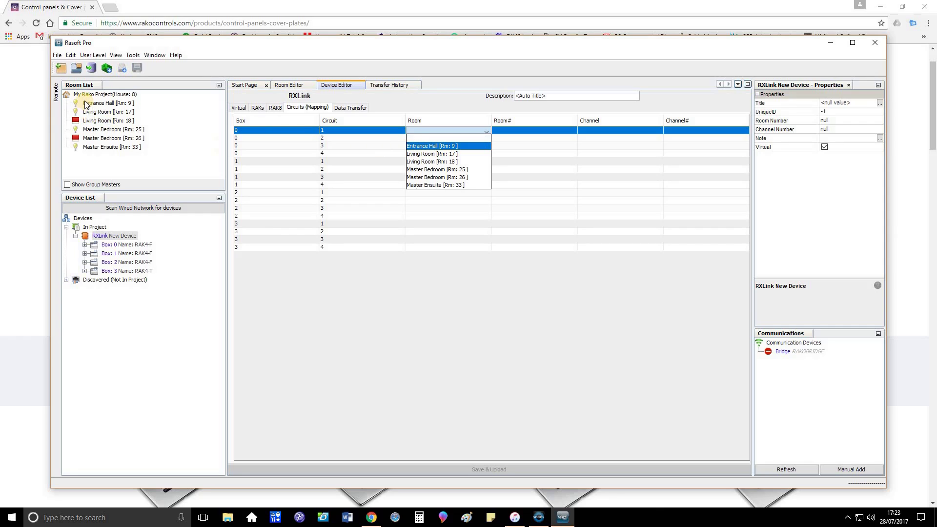
click(431, 146)
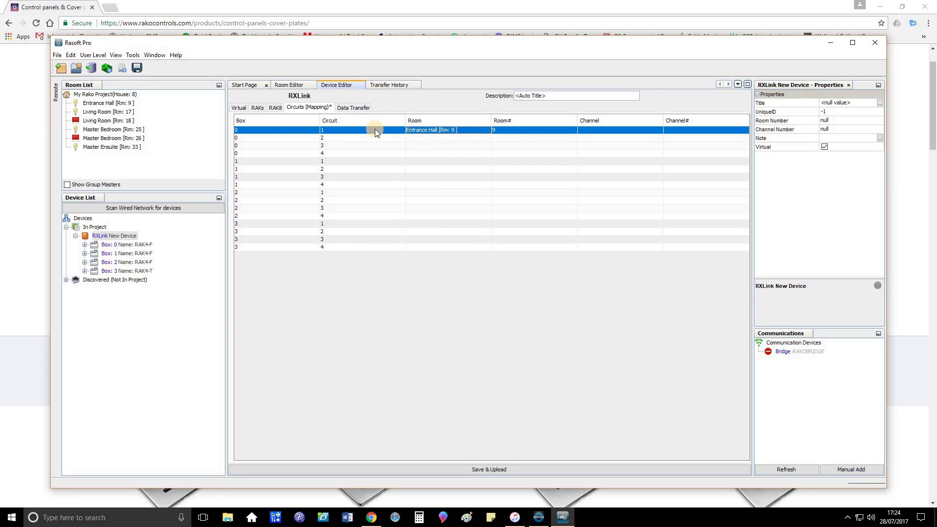
click(622, 128)
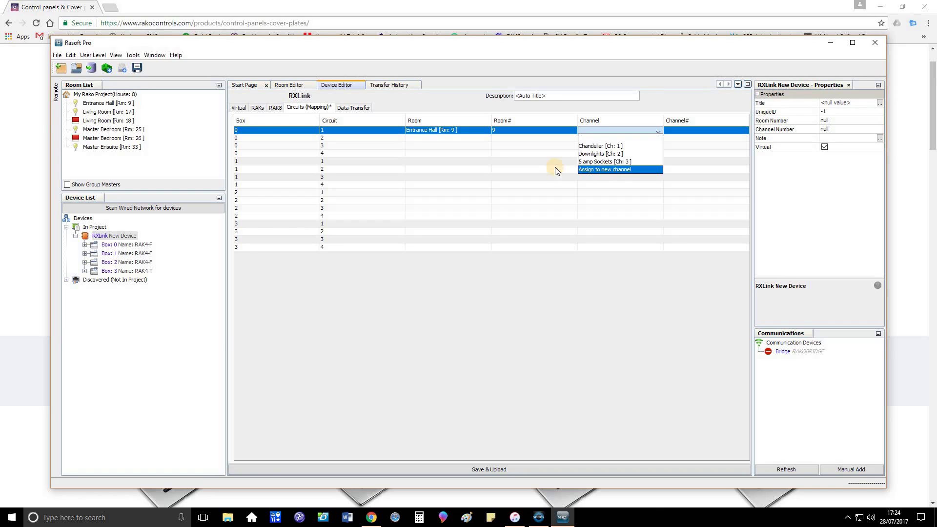
click(549, 140)
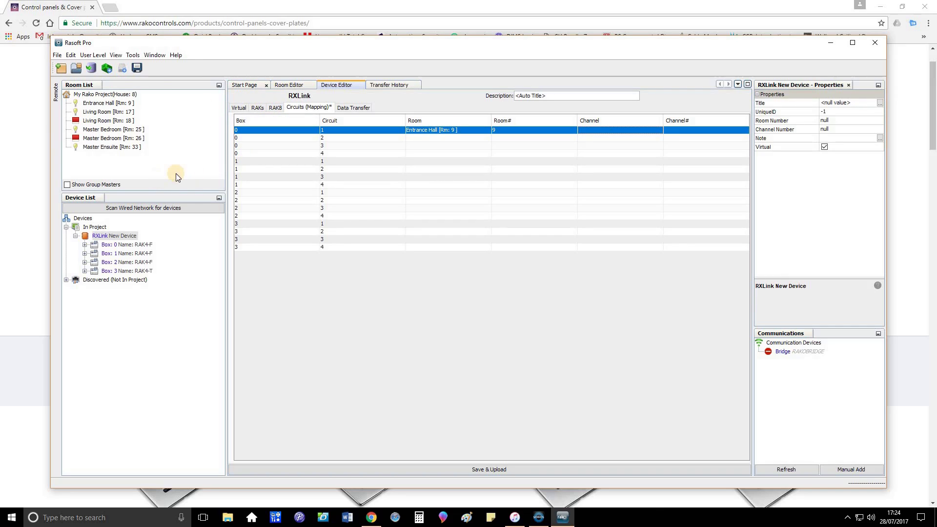
Open the Entrance Hall in the Room Editor and preview Scene 1 without connecting to the bridge.
double_click(105, 103)
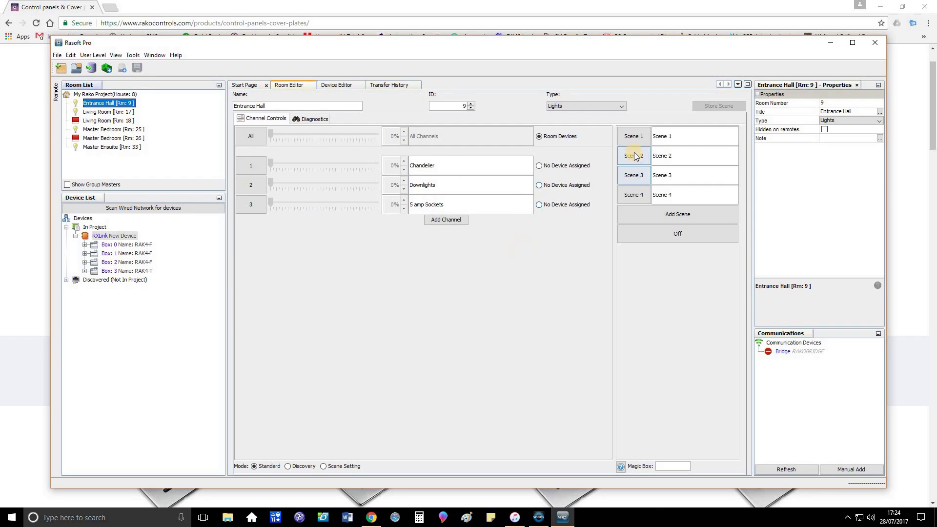
click(632, 138)
click(634, 174)
click(636, 156)
click(634, 138)
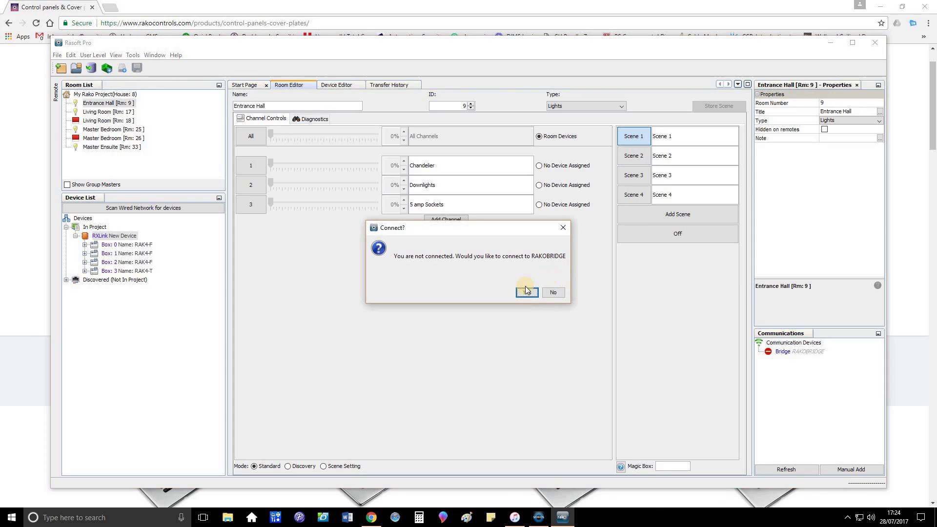
click(549, 293)
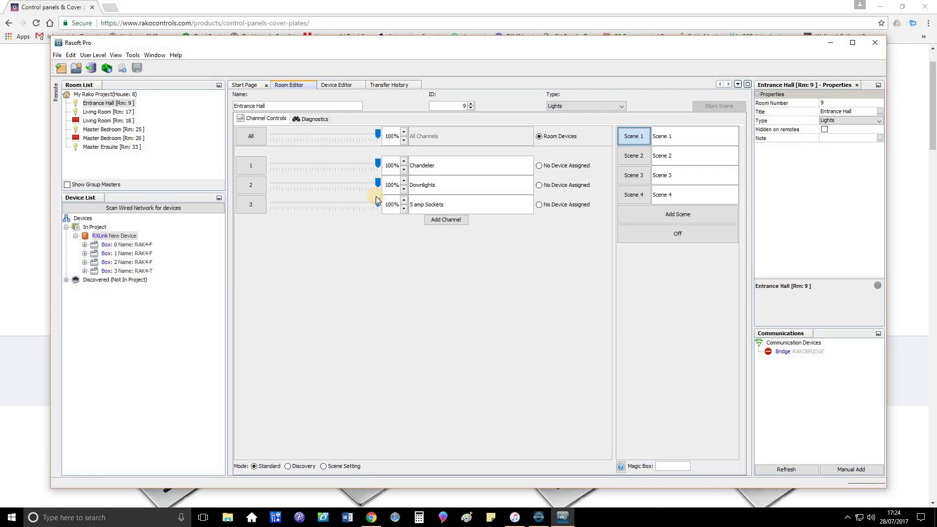
Return to the RXLink's circuit mapping and assign box 0 circuit 1 to the Downlights [Ch: 2] channel.
double_click(102, 236)
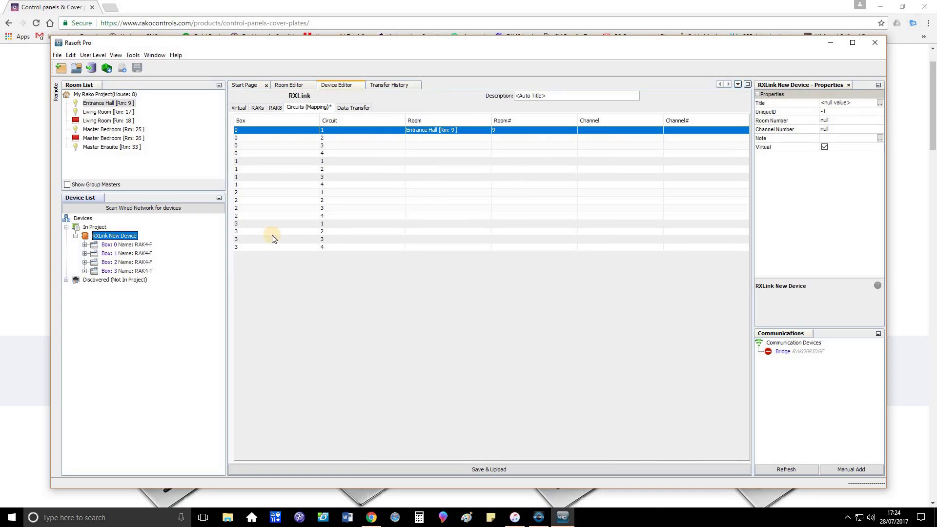
click(583, 130)
click(592, 128)
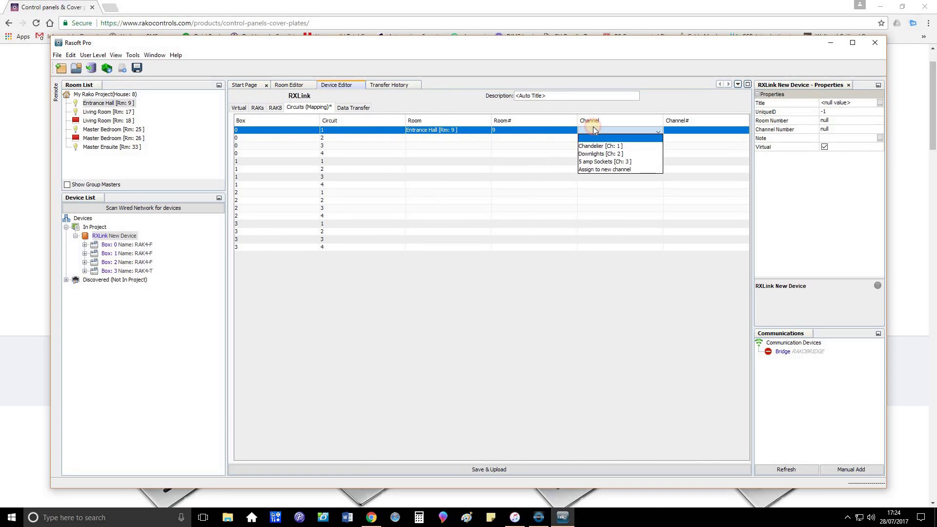
click(615, 154)
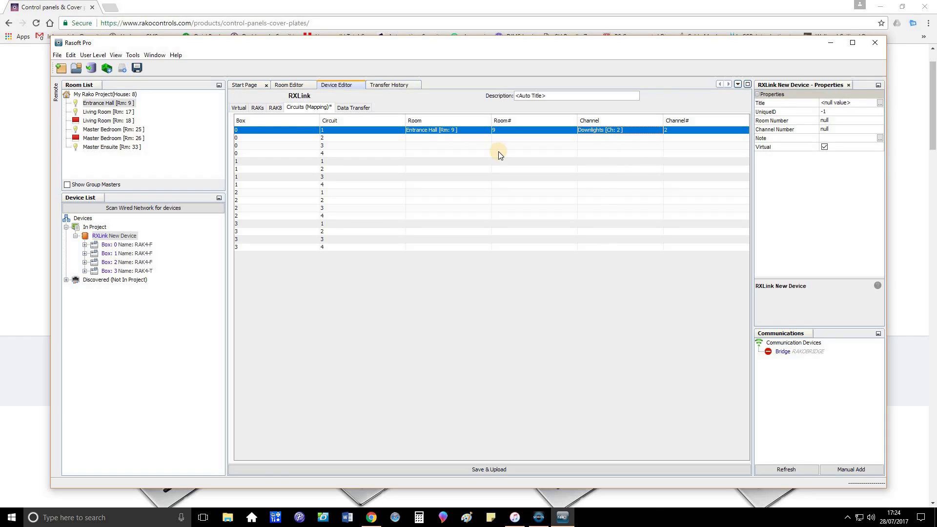
Assign box 0 circuit 2 to the Entrance Hall [Rm: 9], leaving its channel unassigned.
click(435, 137)
click(464, 156)
click(581, 138)
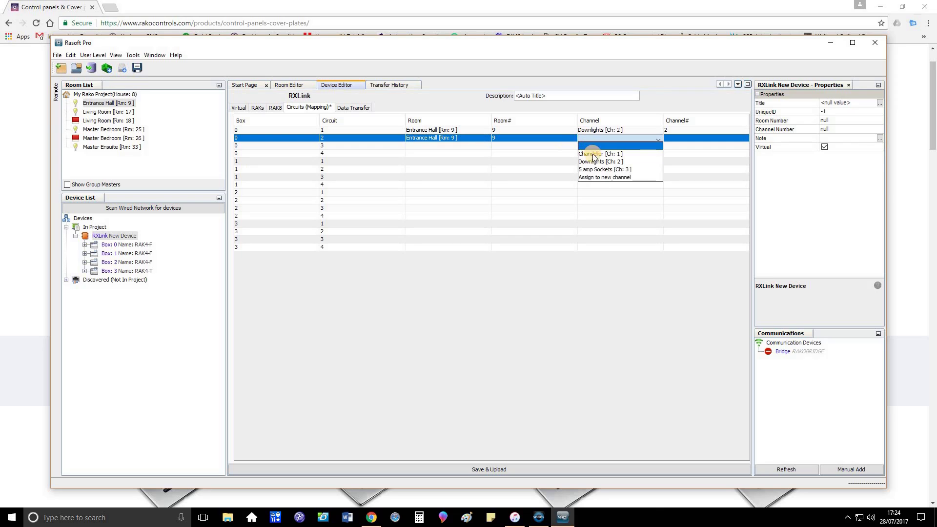
key(Down)
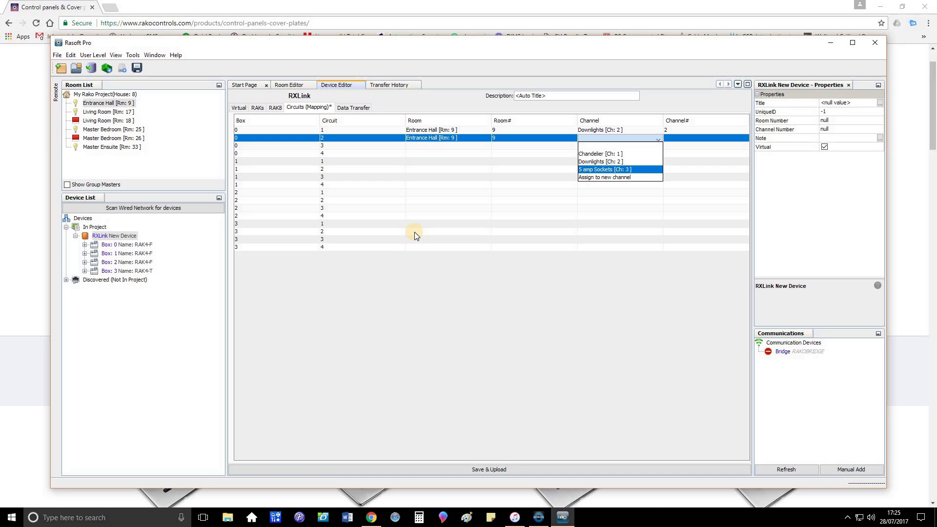
click(414, 230)
Map box 3 circuit 1 to the Entrance Hall's Chandelier [Ch: 1] and circuit 2 to its 5 amp Sockets [Ch: 3].
click(428, 224)
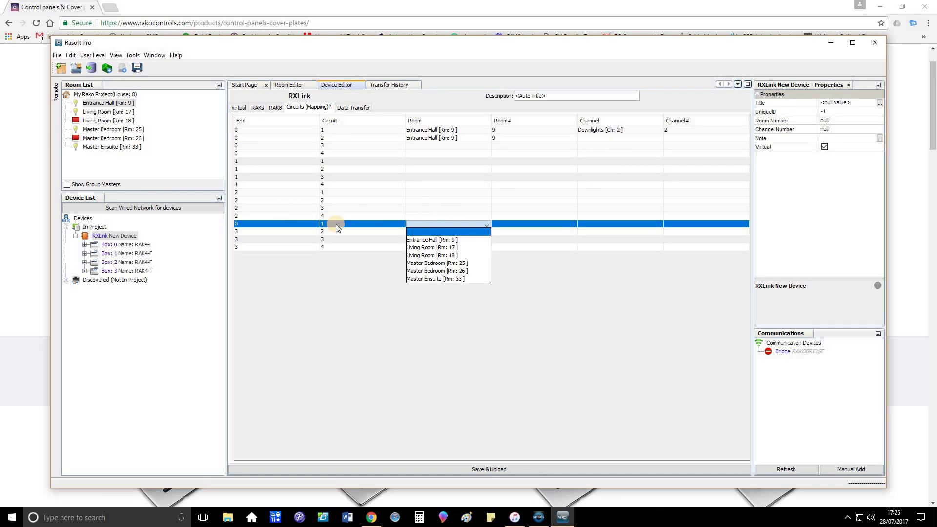
click(437, 239)
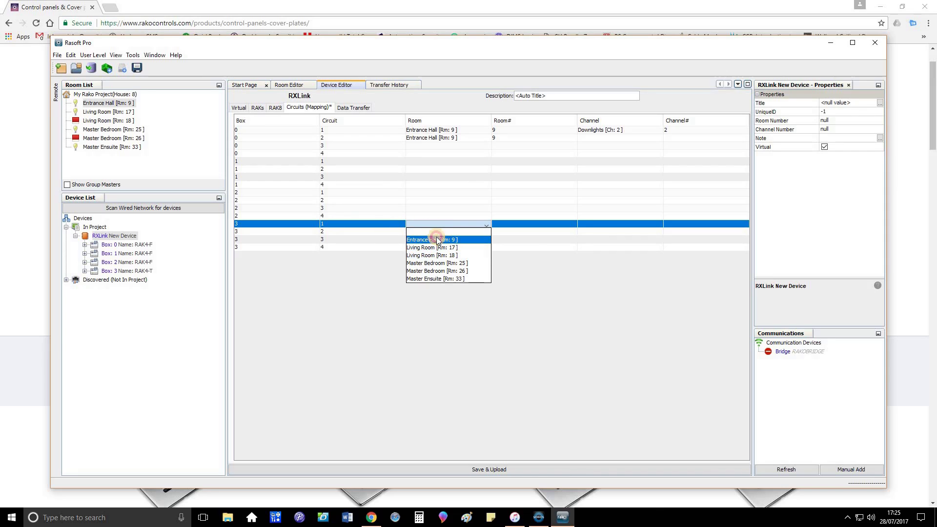
click(607, 225)
click(609, 239)
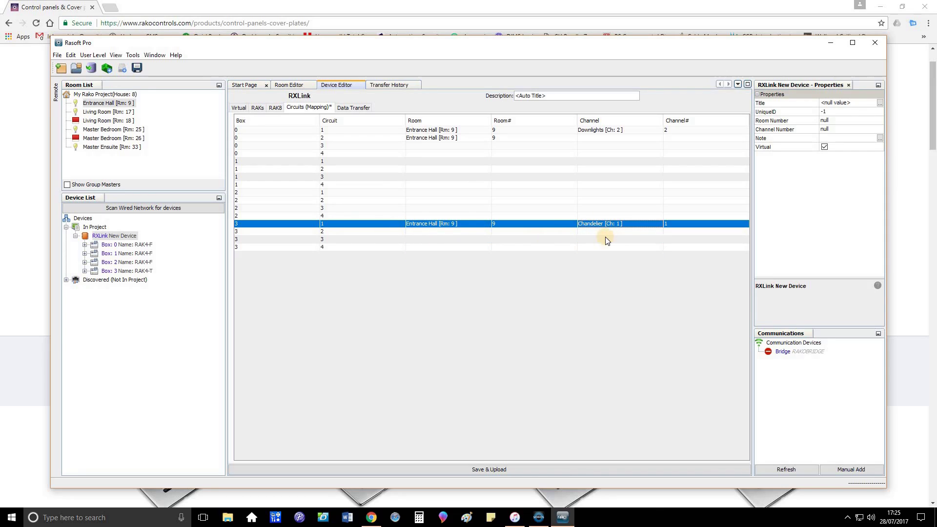
click(448, 231)
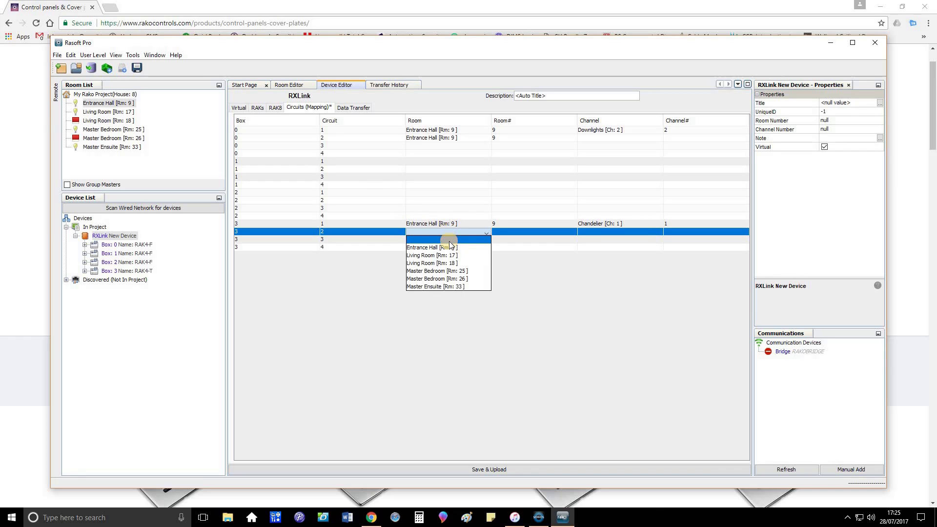
click(448, 248)
click(592, 230)
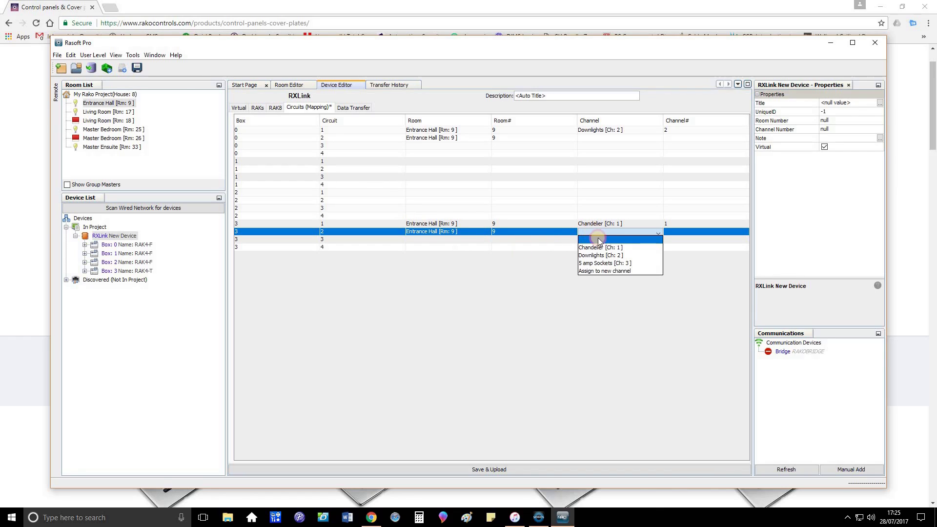
click(613, 263)
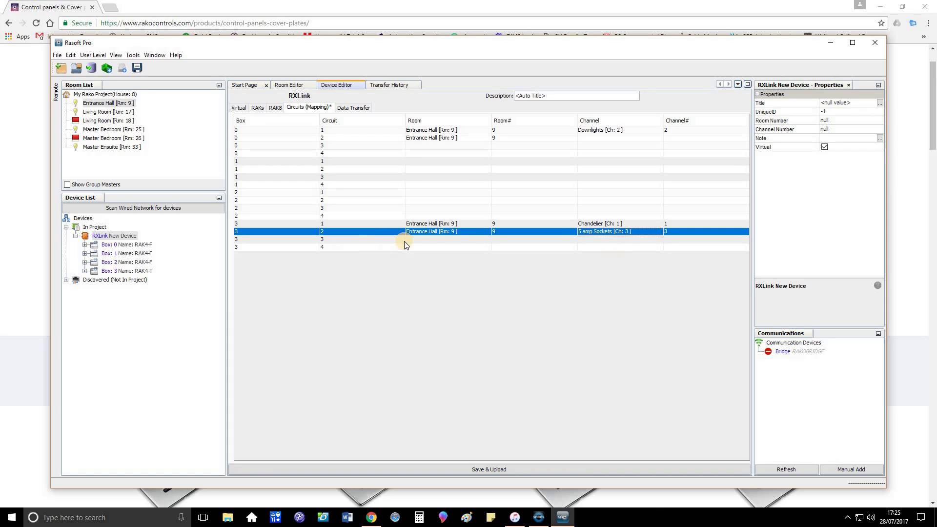
Map box 3 circuit 4 to Living Room [Rm: 17] with the 5 amp Sockets [Ch: 2] channel.
click(436, 248)
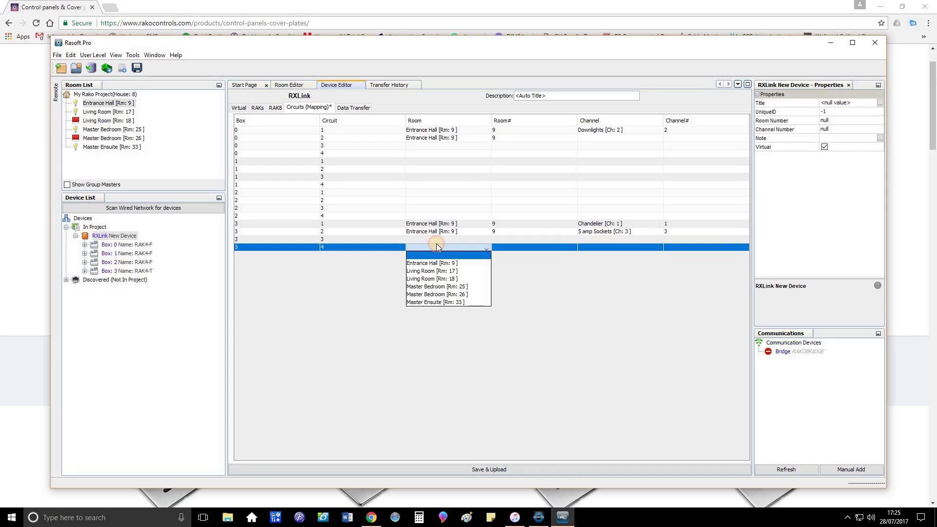
click(433, 271)
click(592, 239)
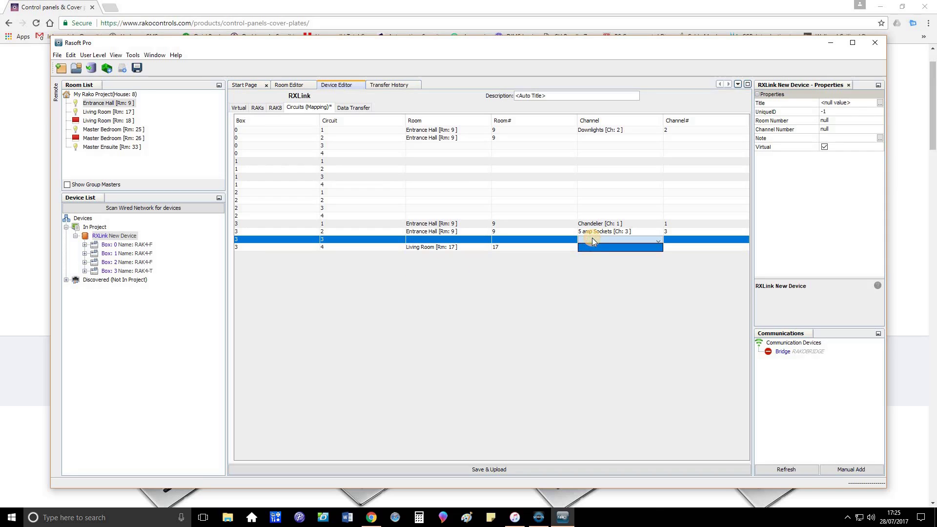
click(590, 247)
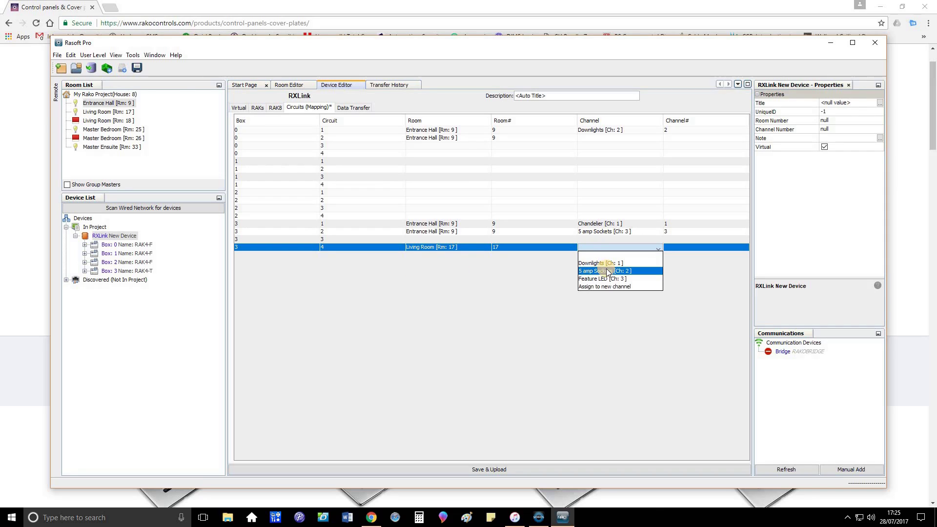
click(605, 265)
Map box 3 circuit 3 to Master Bedroom [Rm: 25] with the 5 amp Sockets [Ch: 2] channel.
click(431, 240)
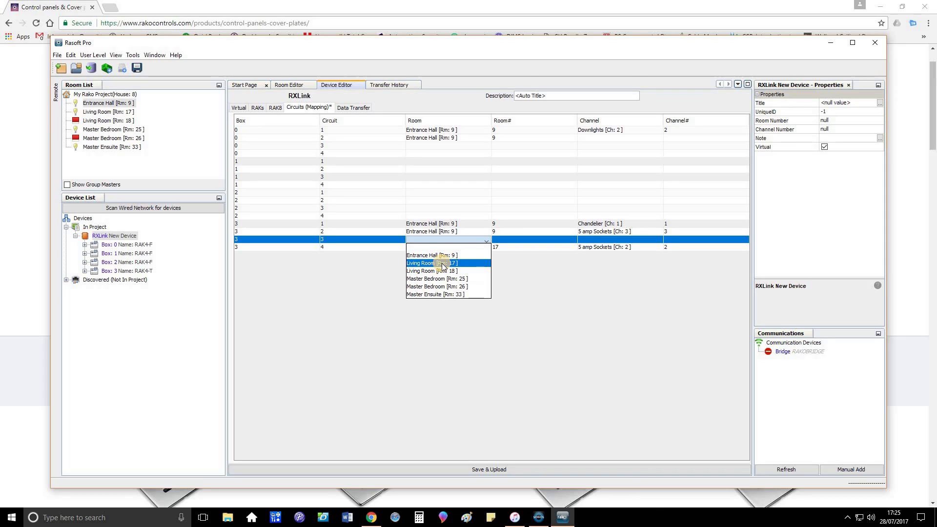
click(424, 263)
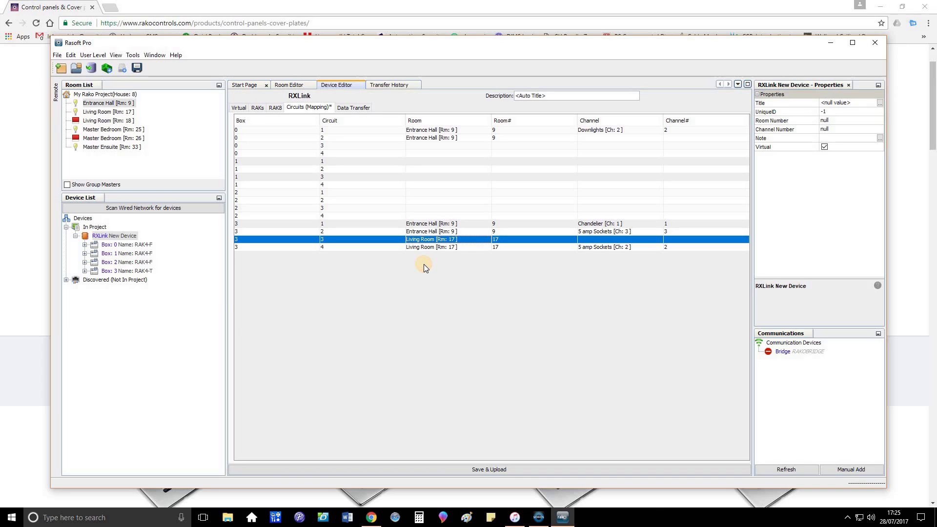
click(424, 239)
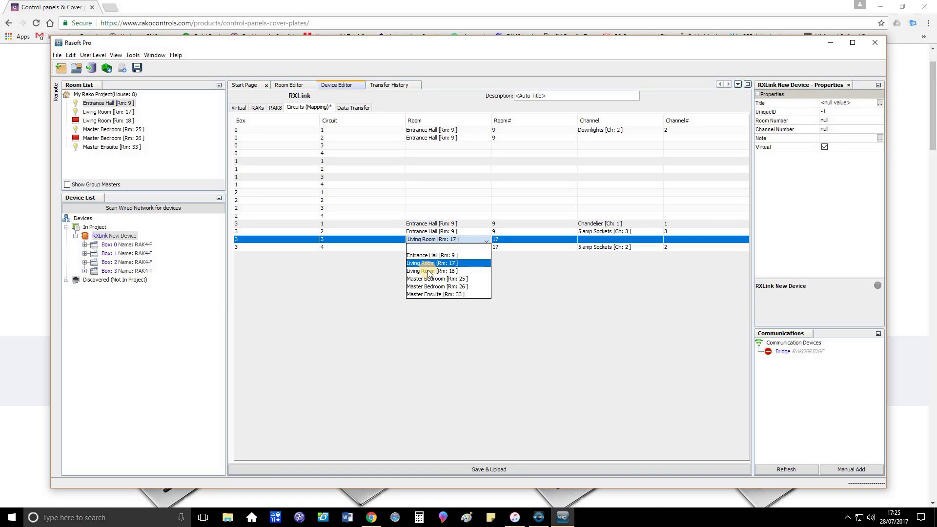
click(429, 279)
click(607, 239)
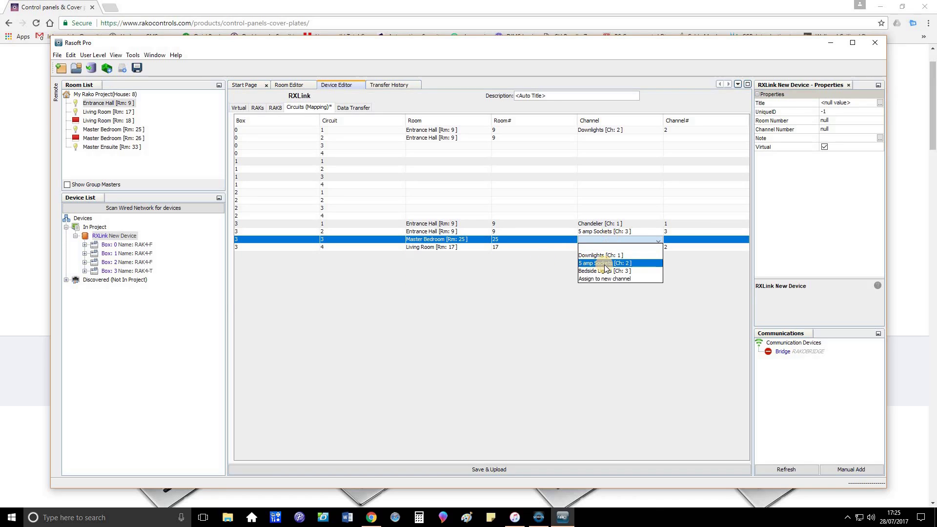
click(604, 263)
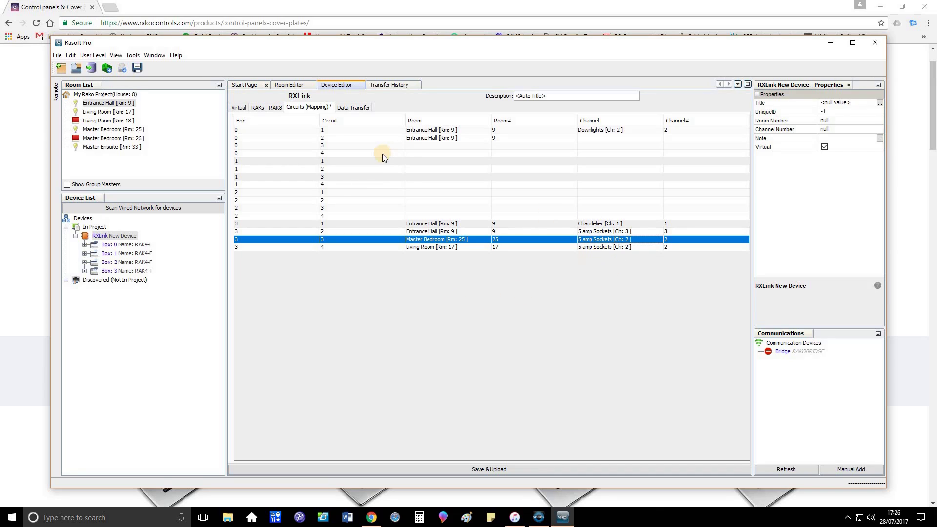
Assign box 0 circuit 3 to Living Room [Rm: 17] and map box 0 circuit 2 to that room's Downlights [Ch: 1].
click(434, 146)
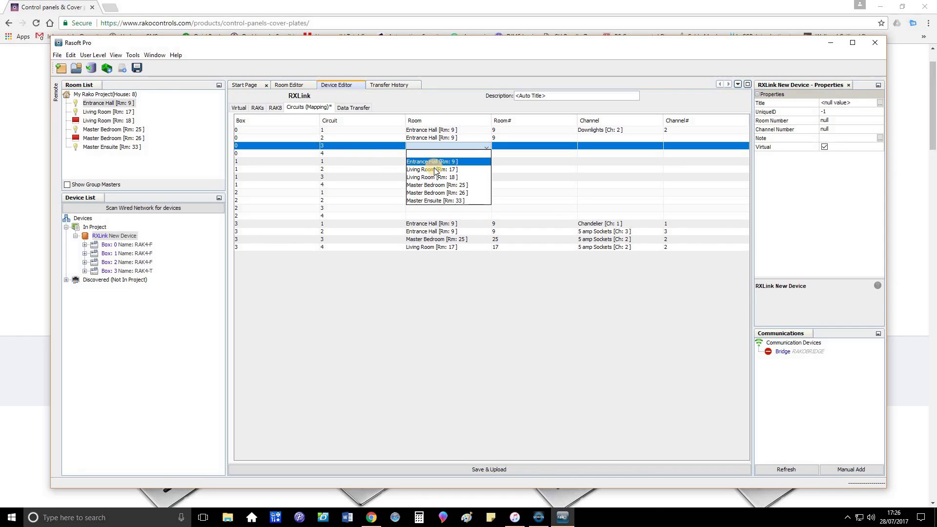
click(432, 169)
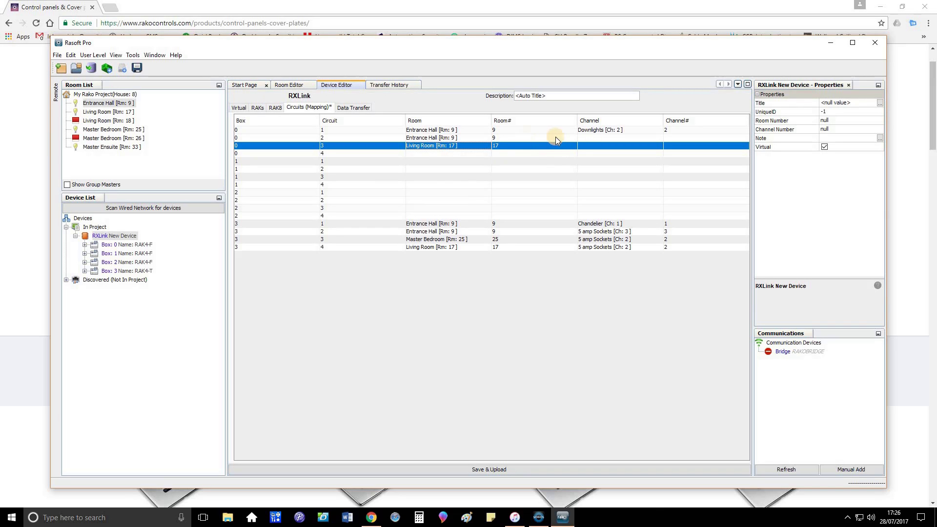
click(582, 137)
click(412, 139)
click(412, 139)
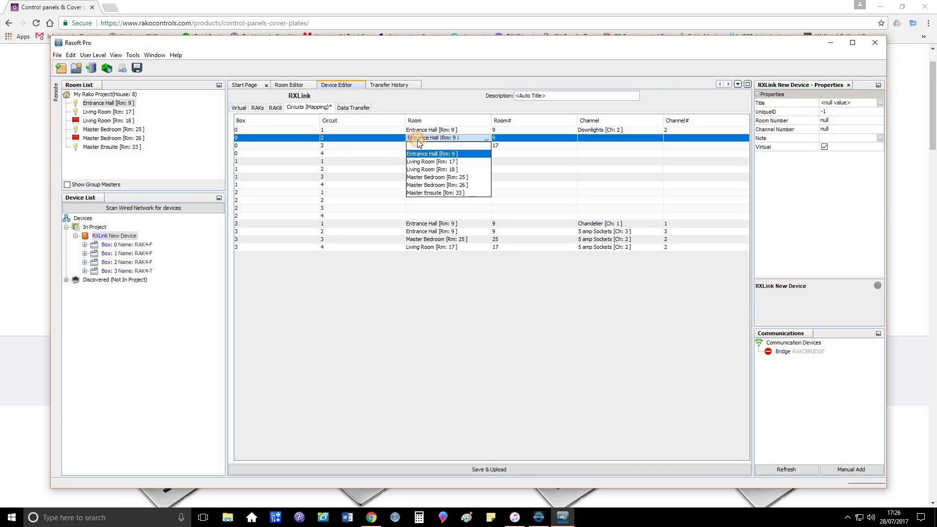
click(419, 162)
click(602, 139)
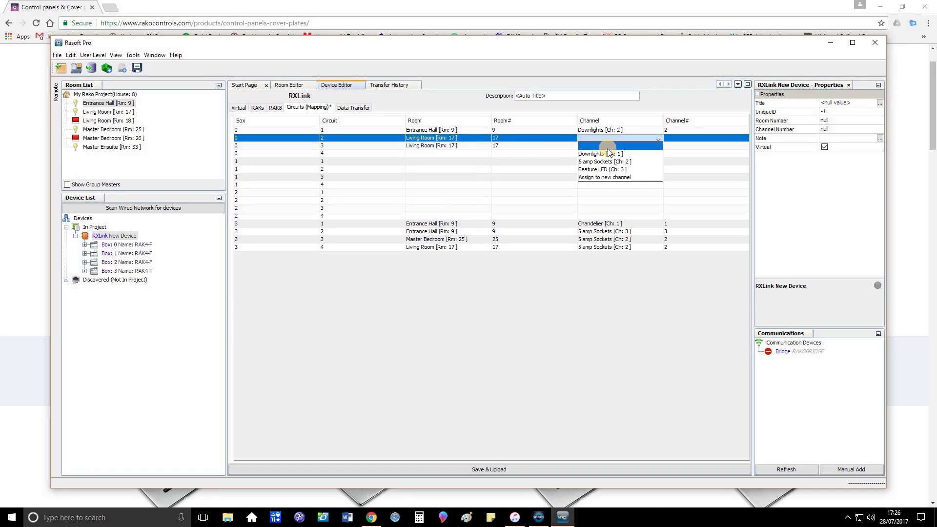
click(607, 154)
Map box 0 circuit 3 to the Living Room's Feature LED [Ch: 3] channel.
click(437, 146)
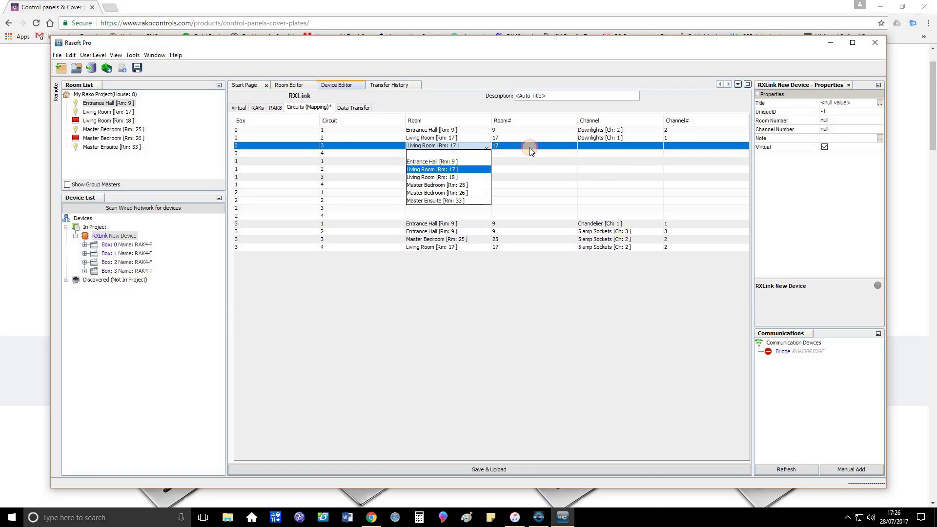
click(593, 147)
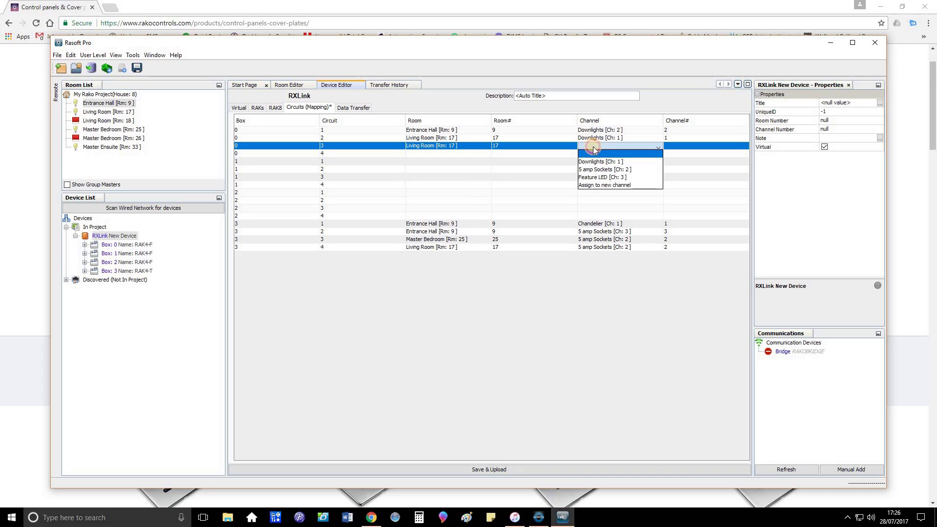
click(613, 178)
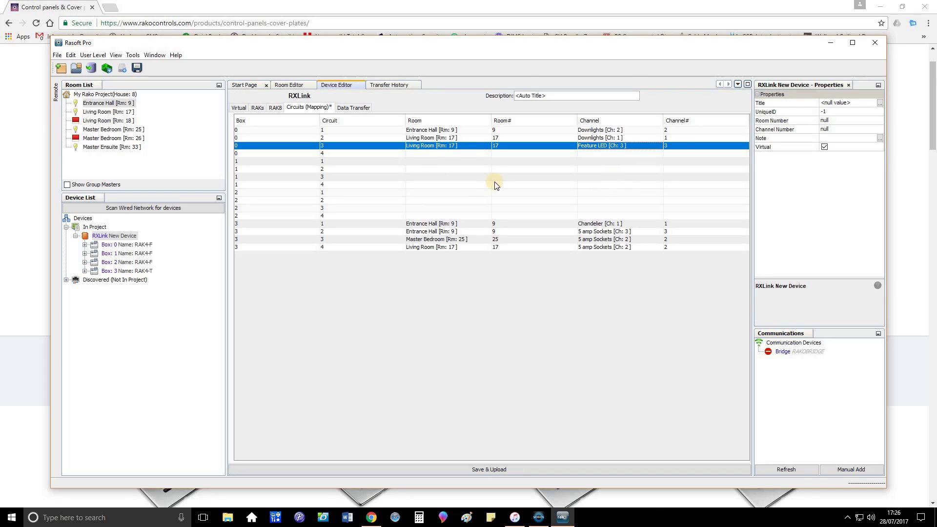
Map box 0 circuit 4 to Master Bedroom [Rm: 25] Downlights [Ch: 1] and box 1 circuit 1 to its Bedside Lights [Ch: 3].
click(424, 155)
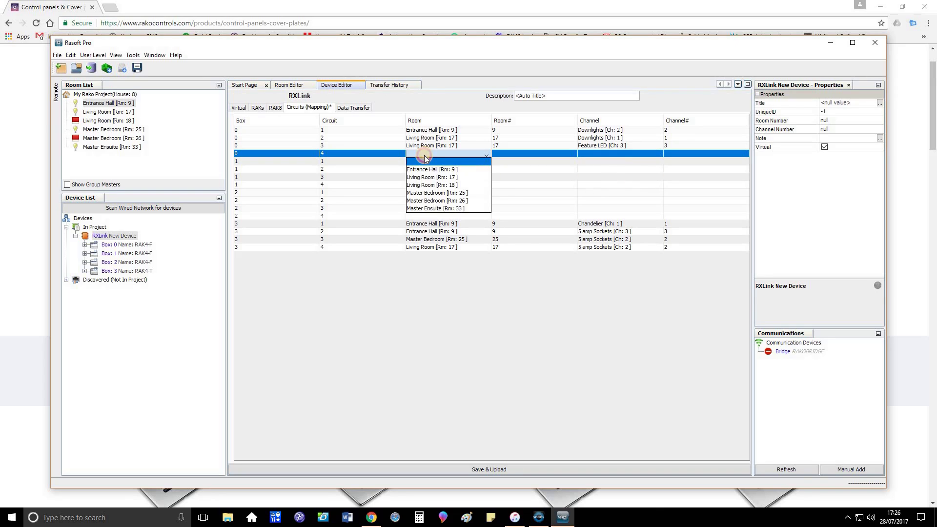
click(437, 191)
click(590, 154)
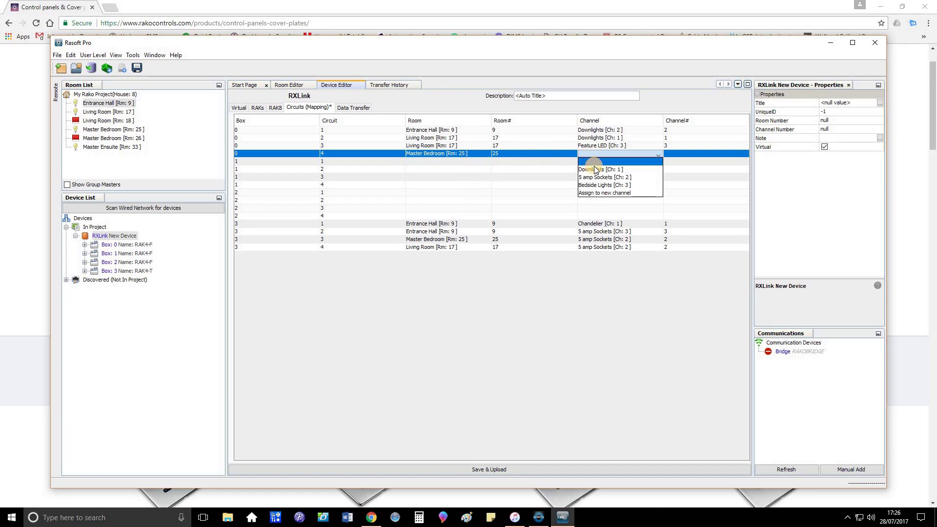
click(423, 161)
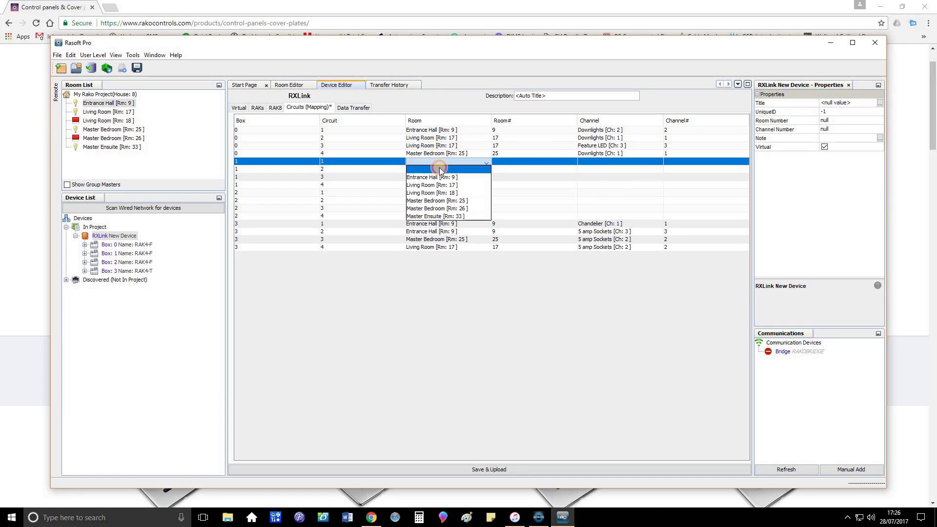
click(438, 201)
click(590, 162)
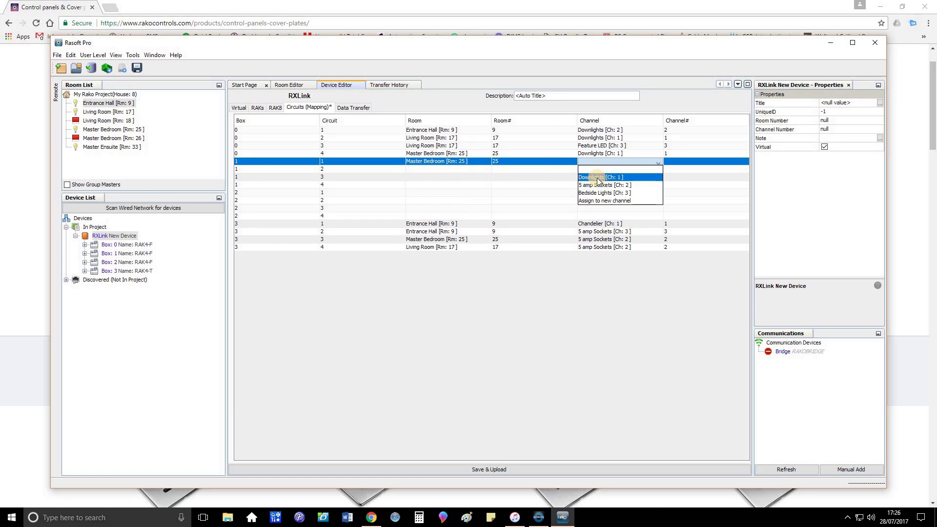
click(604, 192)
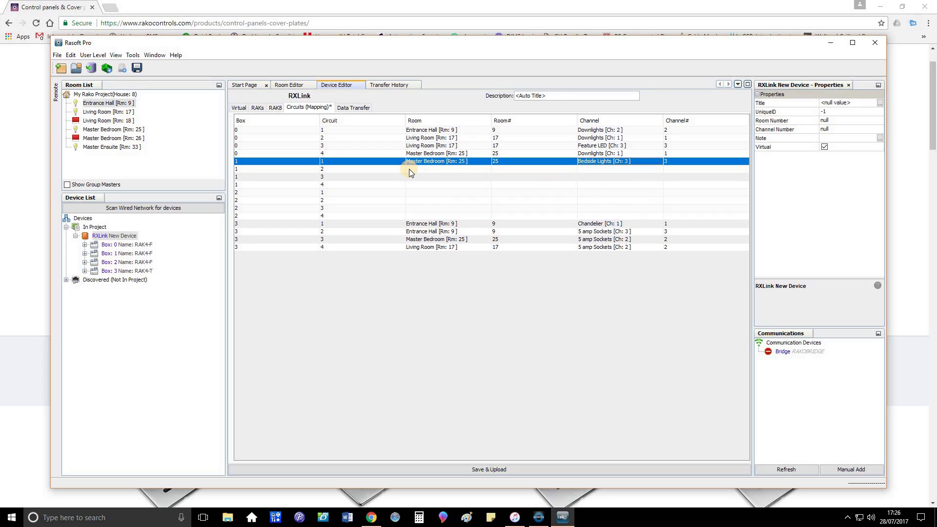
click(409, 169)
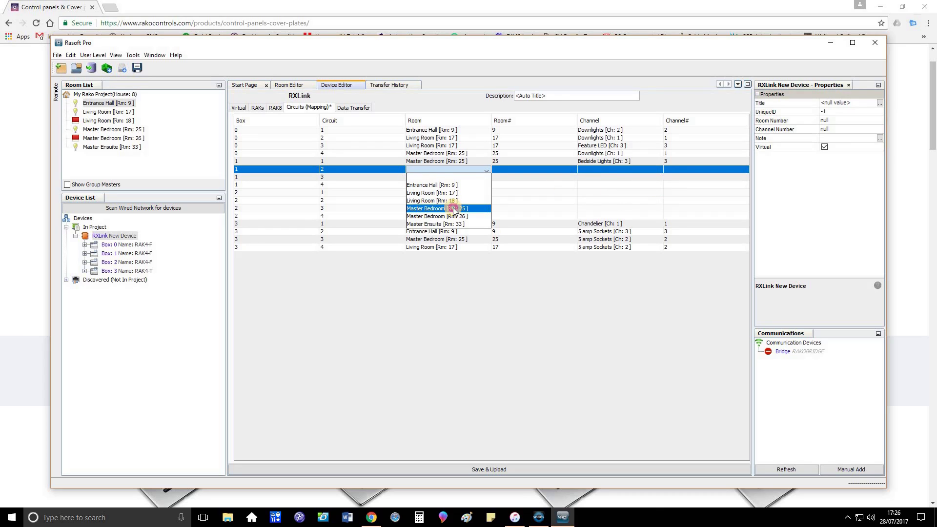
click(427, 209)
click(602, 169)
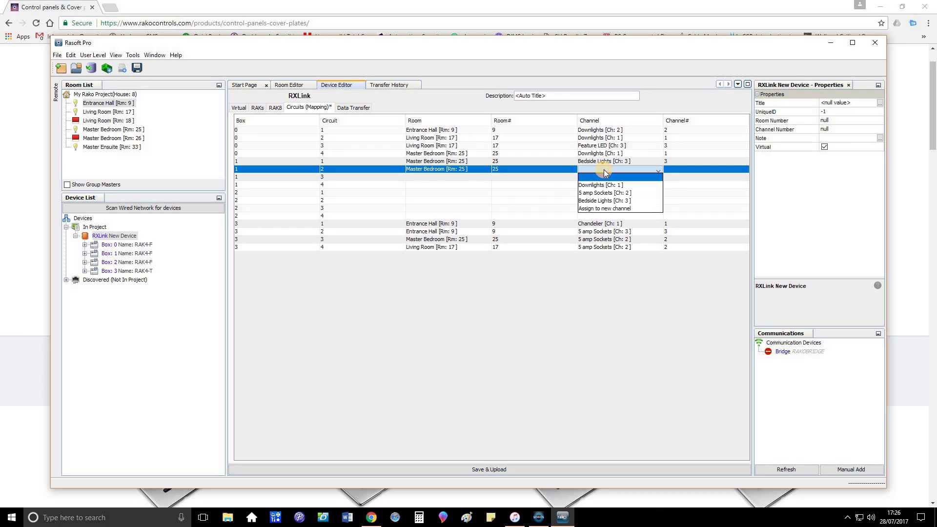
Map box 1 circuits 2 and 3 to Master Ensuite [Rm: 33] with the Downlights [Ch: 1] channel.
click(432, 169)
click(432, 169)
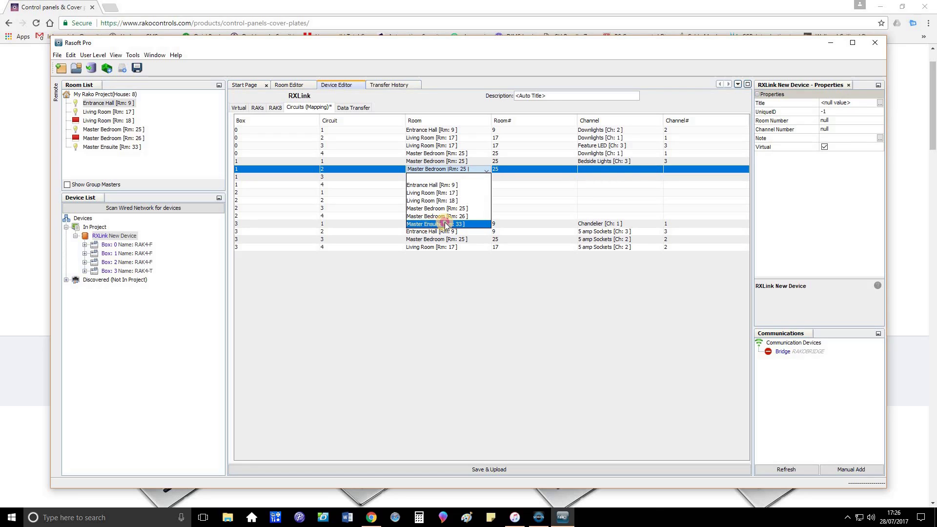
click(432, 224)
click(607, 167)
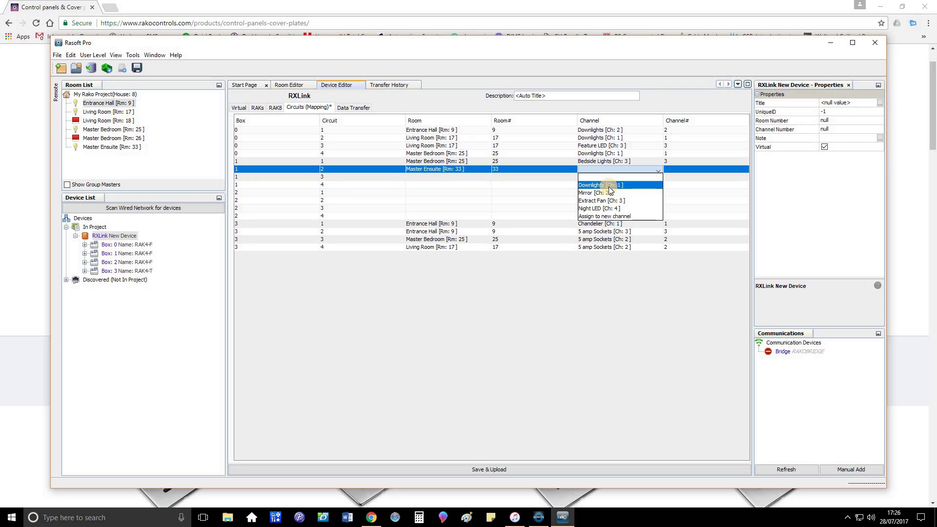
click(608, 185)
click(426, 176)
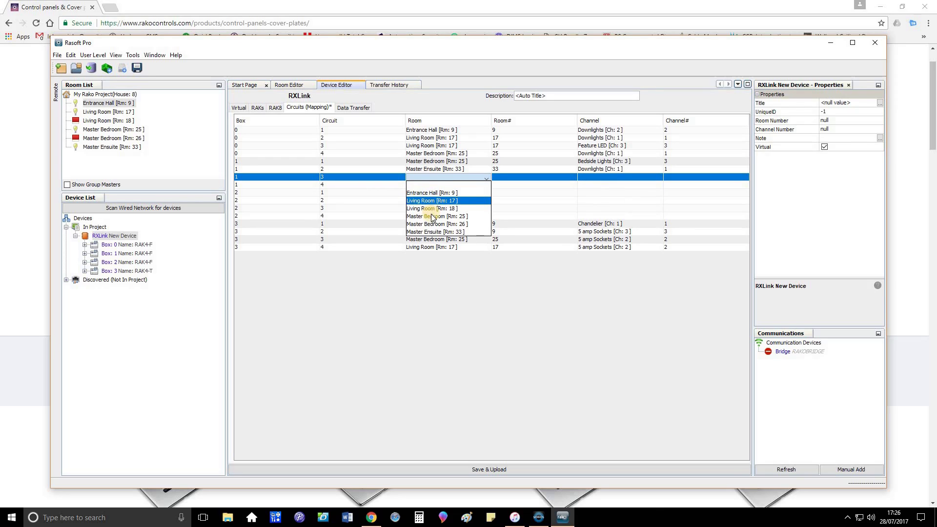
click(432, 232)
click(600, 177)
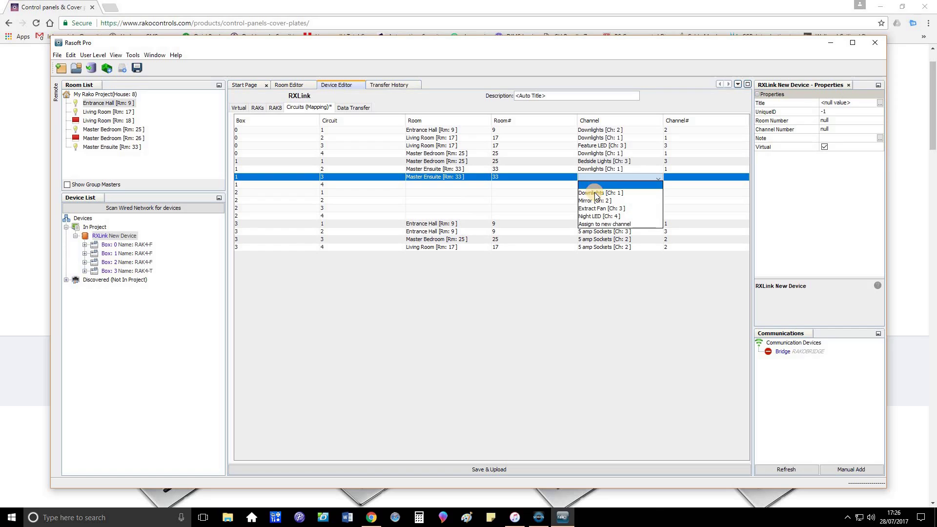
click(593, 194)
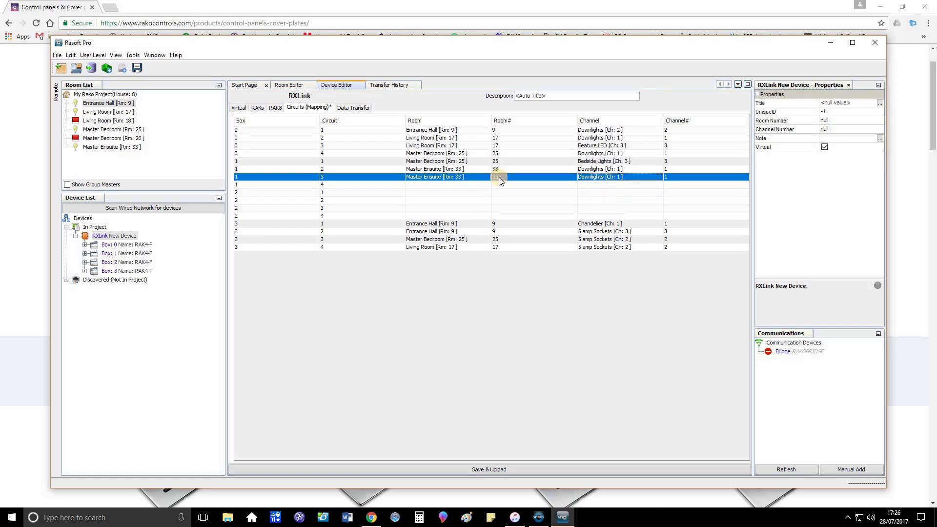
Map box 1 circuit 4 to the Master Ensuite's Extract Fan [Ch: 3] and box 2 circuit 1 to its Night LED [Ch: 4].
click(441, 184)
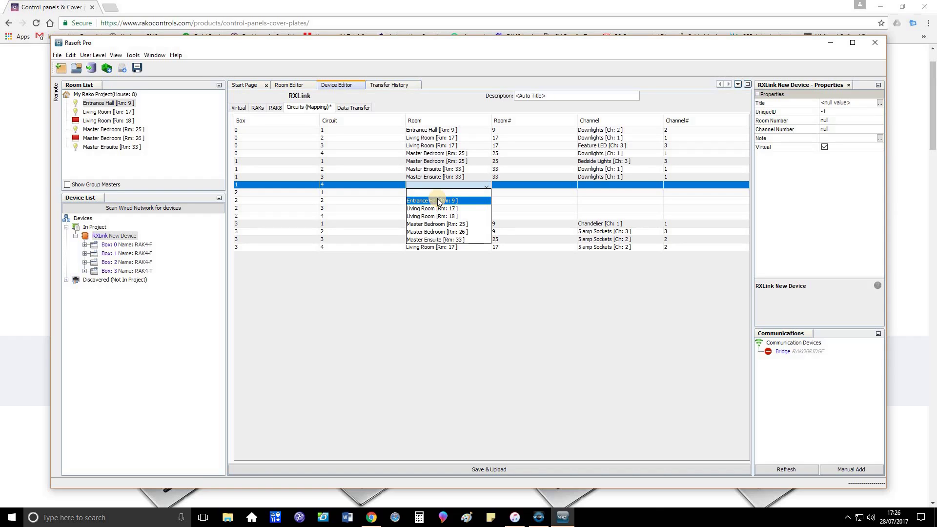
click(438, 241)
click(582, 186)
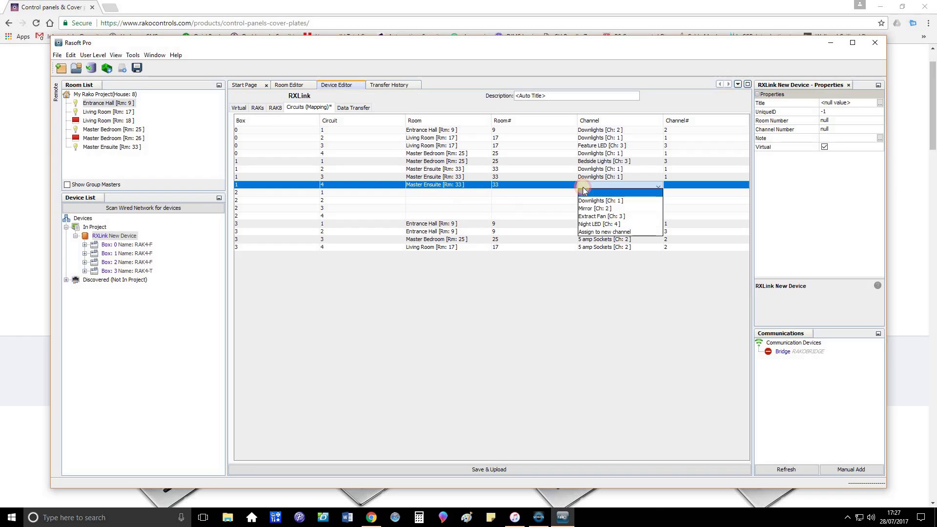
click(602, 217)
click(419, 193)
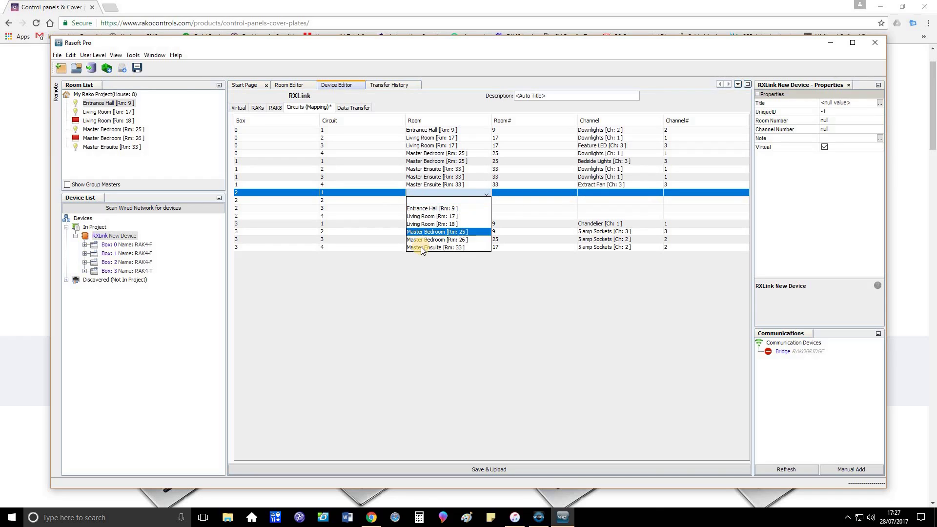
click(420, 247)
click(584, 193)
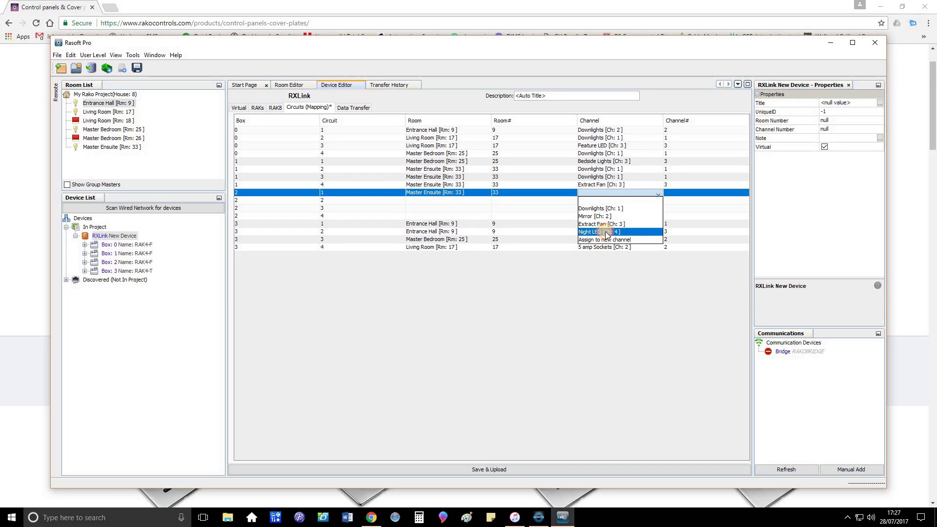
click(607, 234)
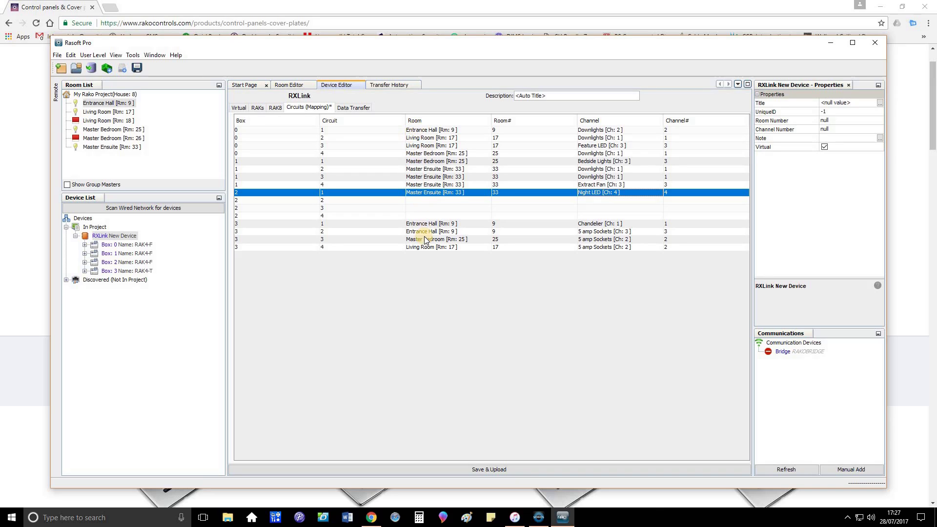
double_click(90, 102)
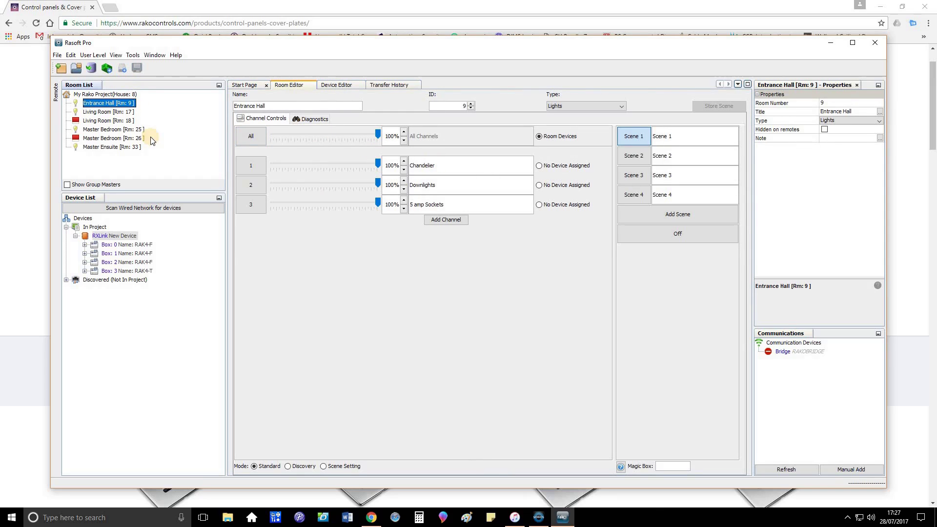
double_click(103, 236)
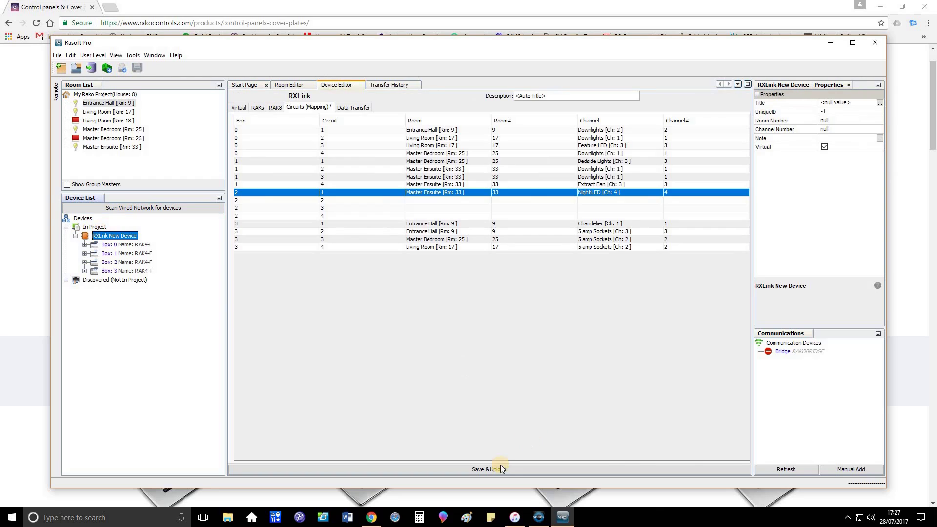
click(491, 470)
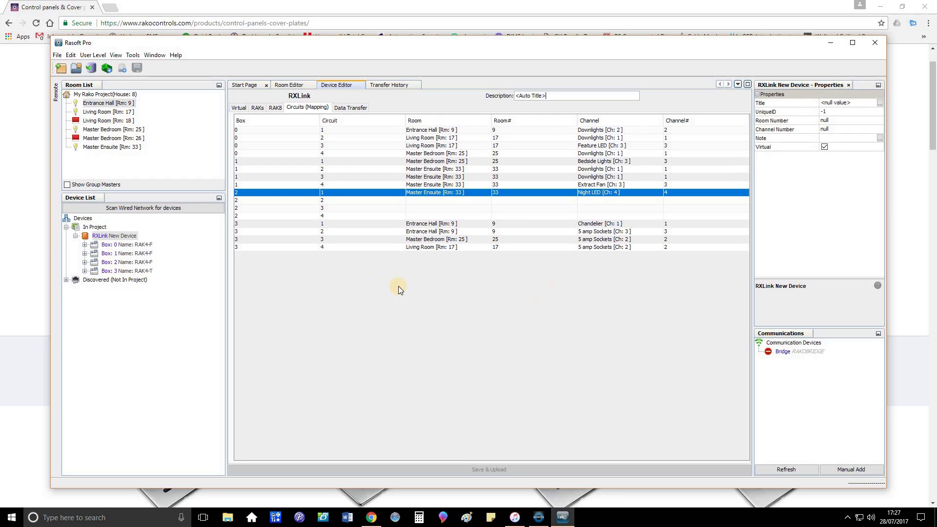
Examine the channel device assignments of Entrance Hall [Rm: 9], Living Room [Rm: 17] and the blinds room Living Room [Rm: 18].
double_click(107, 102)
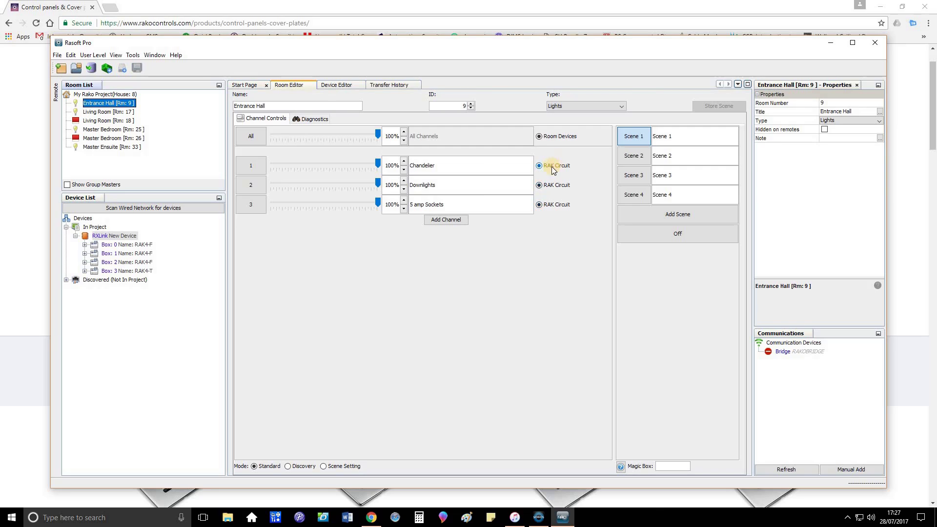
click(549, 186)
click(112, 111)
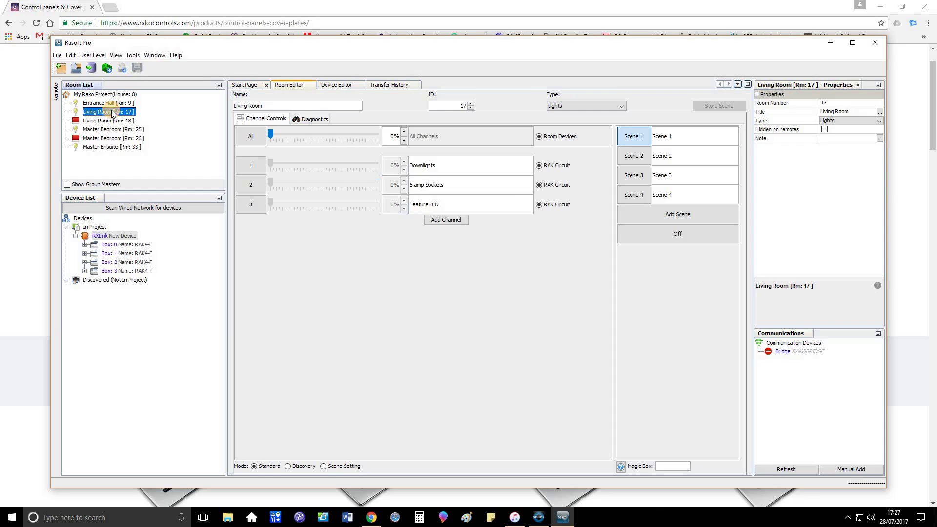
click(117, 122)
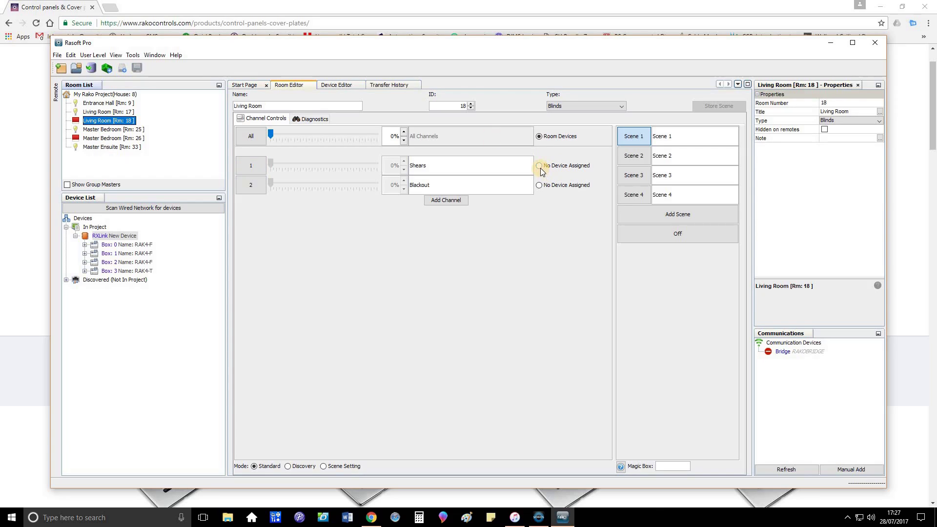
Start adding a new device to the project and limit the device types to Wireless.
double_click(114, 235)
right_click(97, 224)
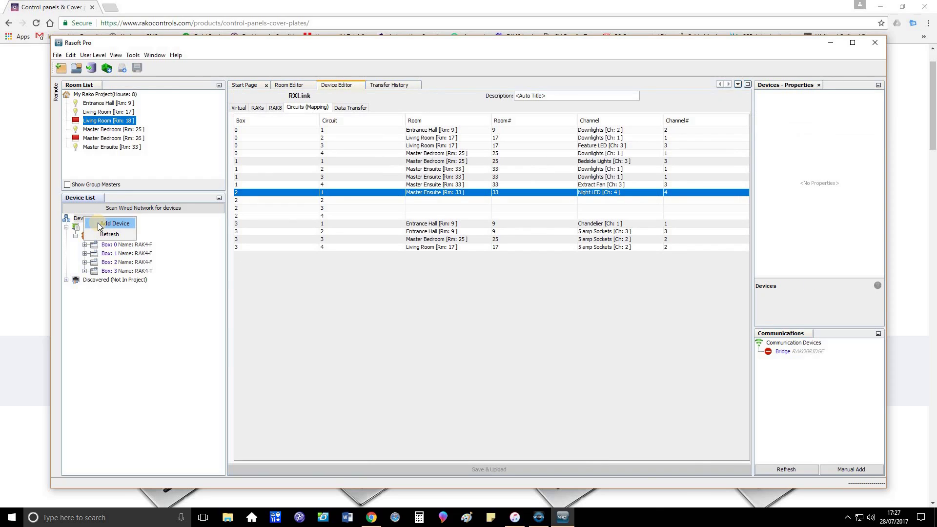
click(99, 224)
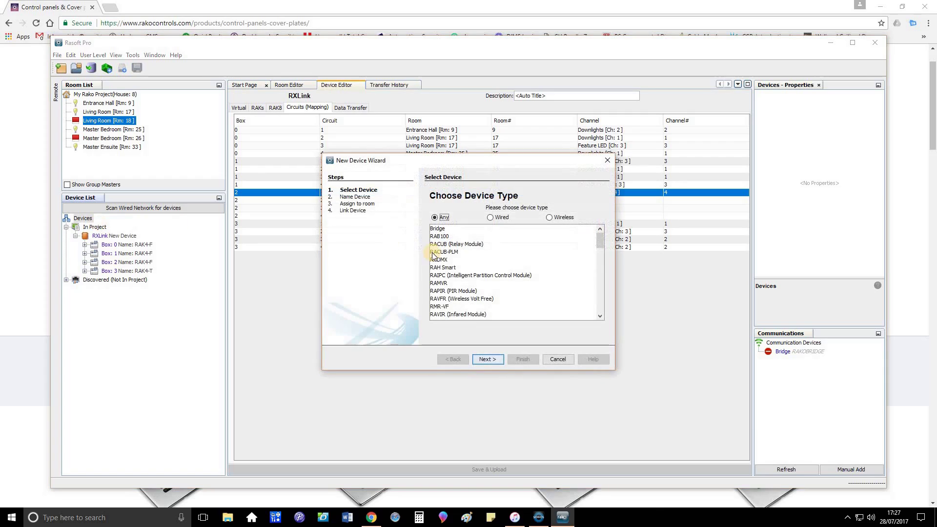
click(550, 218)
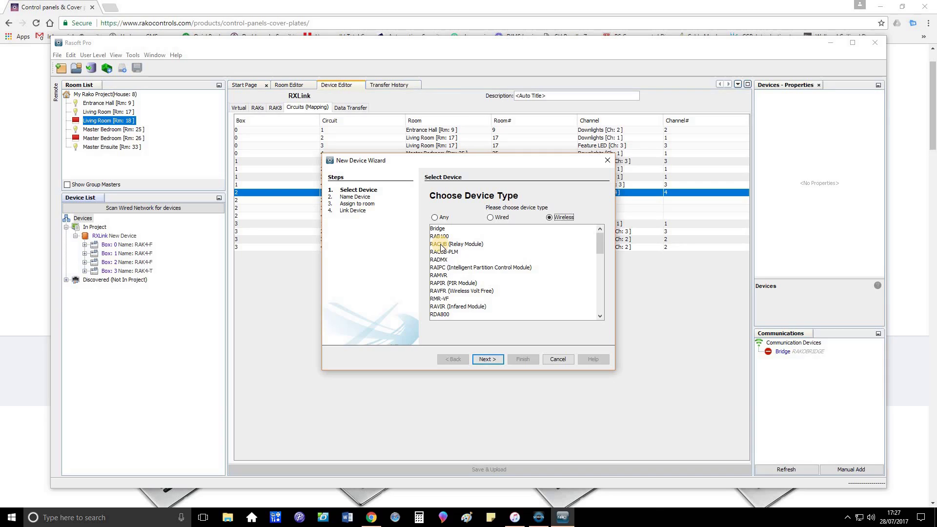
Switch to Chrome, open Control modules & Racks in Rako's Product Centre, and look through its wireless and wired module sections.
click(368, 519)
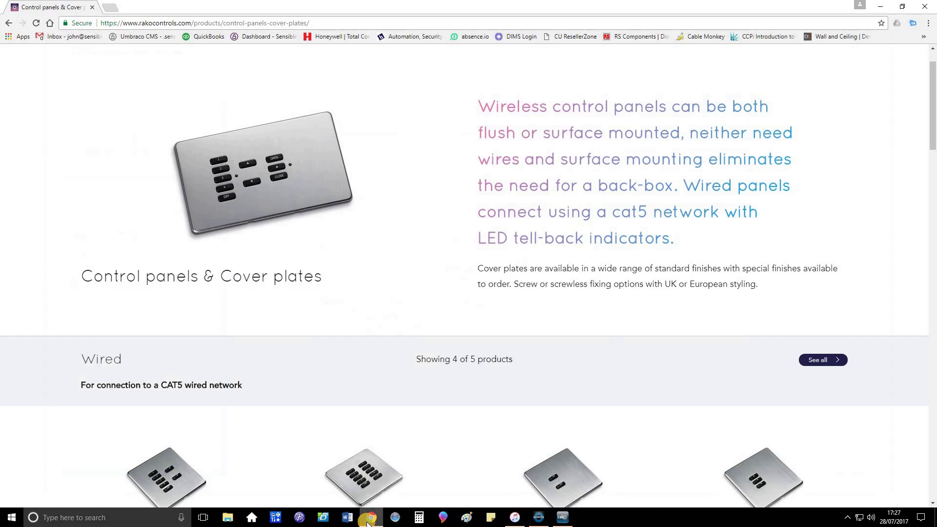
click(8, 23)
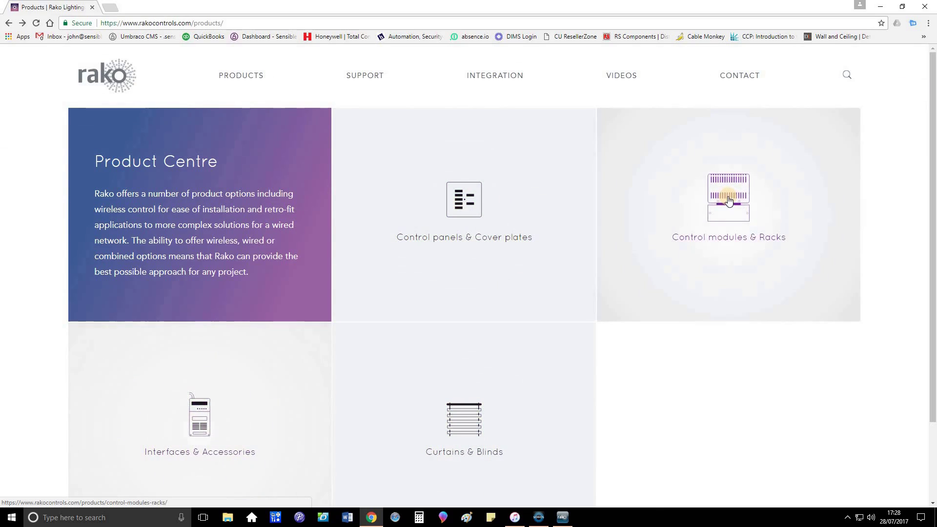
click(728, 199)
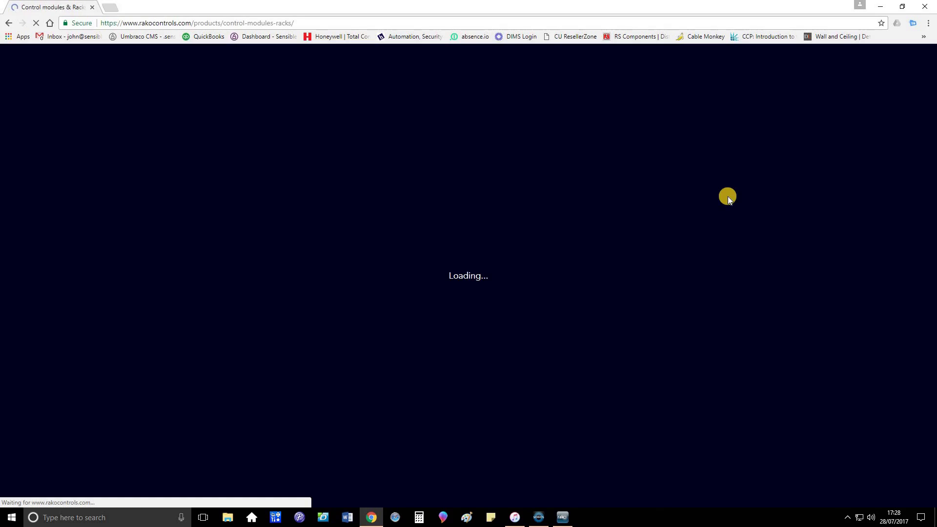
scroll(449, 265, down, 7)
scroll(447, 269, down, 7)
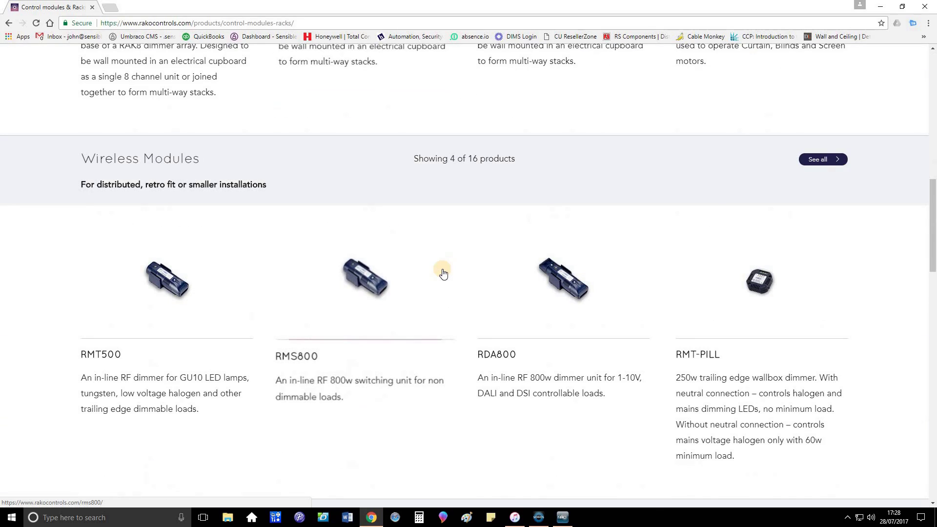
scroll(477, 279, down, 6)
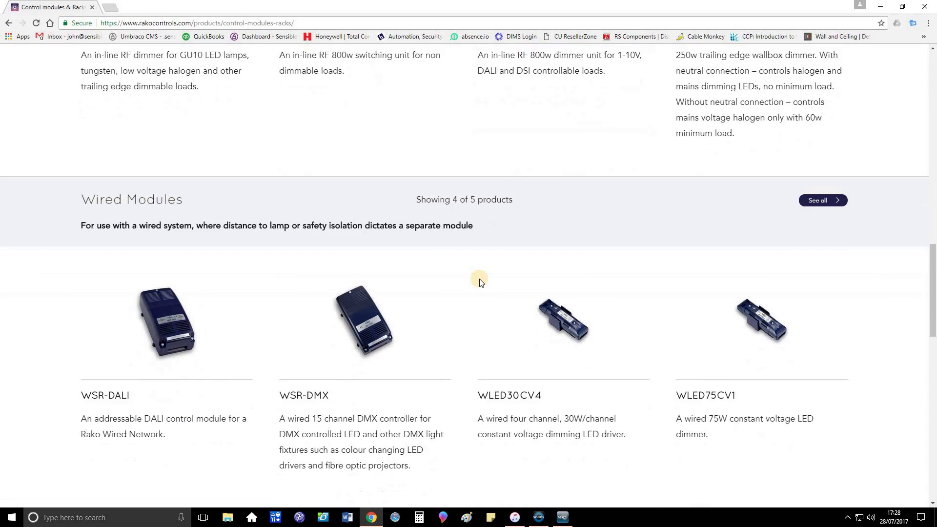
scroll(479, 281, down, 3)
scroll(479, 282, up, 4)
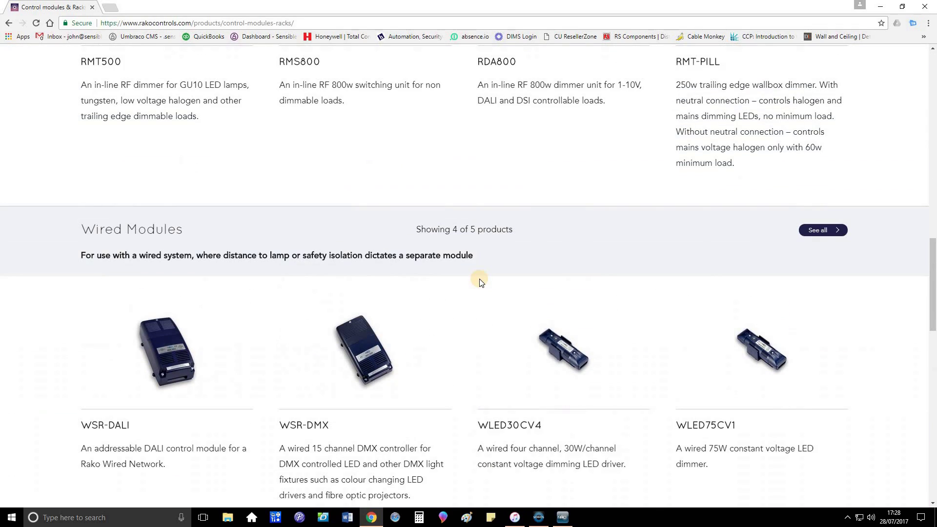
scroll(480, 280, up, 4)
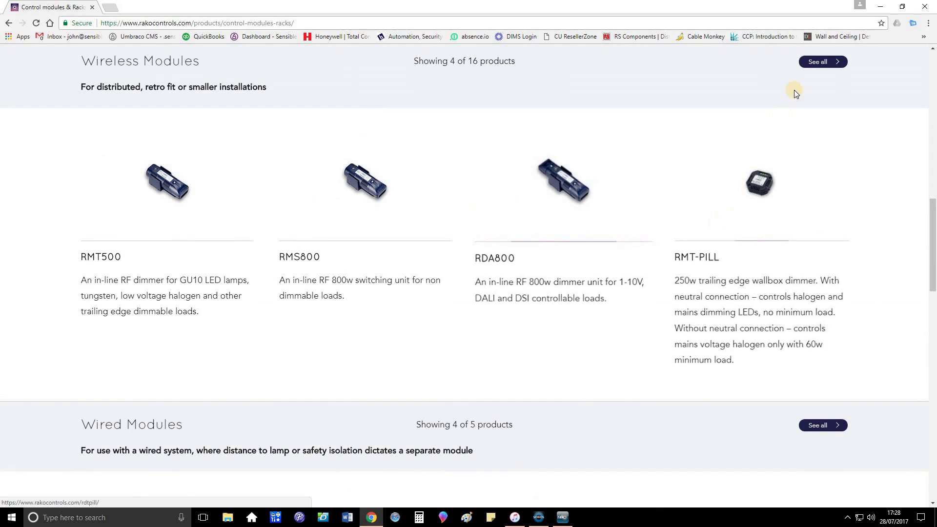
Expand the full Wireless Modules and Wired Modules product lists and look through them for the RACUB relay module.
click(820, 61)
scroll(492, 257, down, 1)
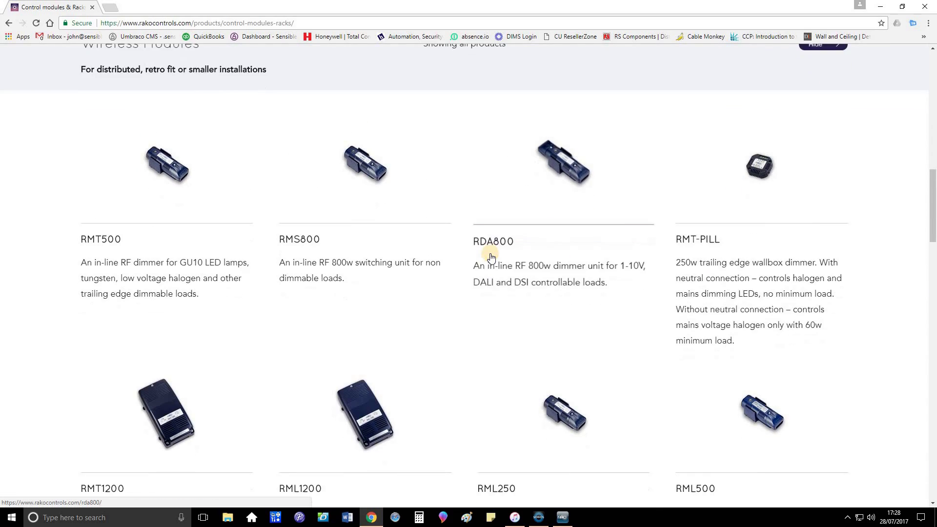
scroll(443, 254, down, 6)
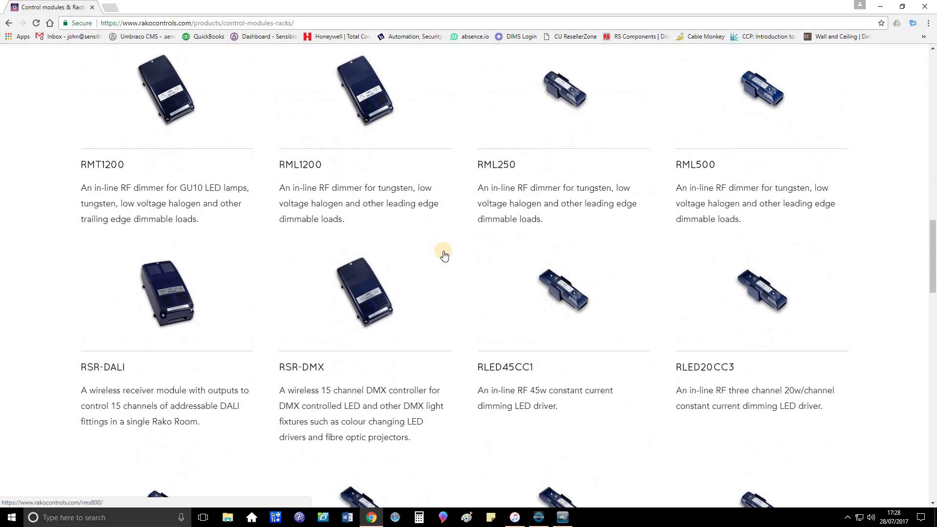
scroll(443, 256, down, 4)
scroll(444, 255, down, 2)
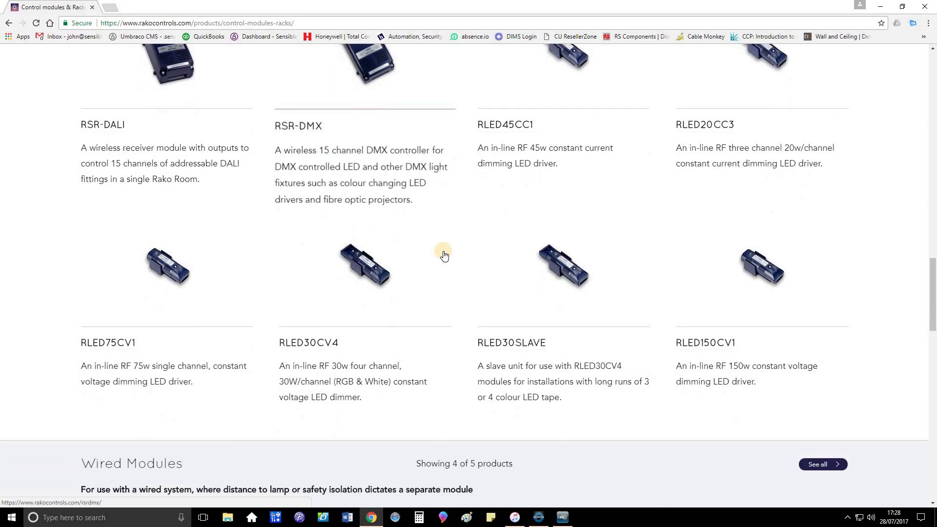
scroll(444, 255, down, 4)
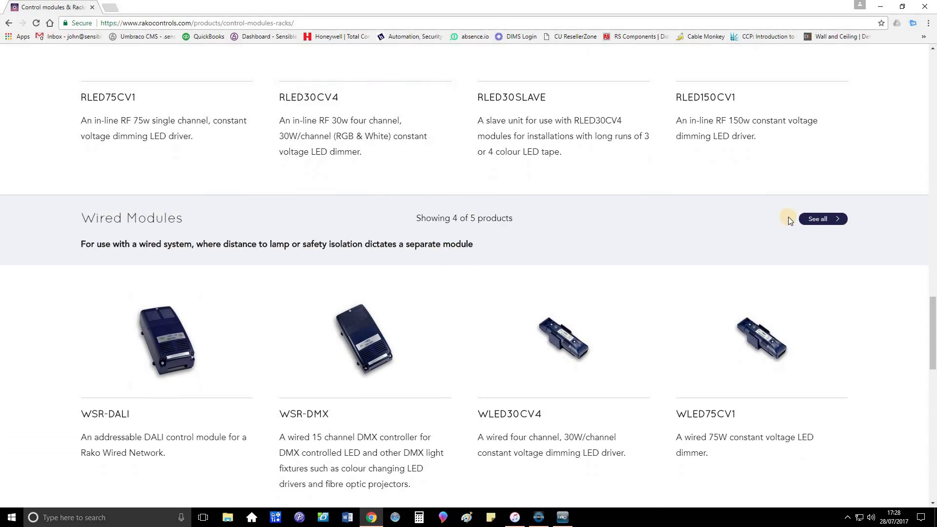
click(818, 218)
scroll(434, 219, up, 20)
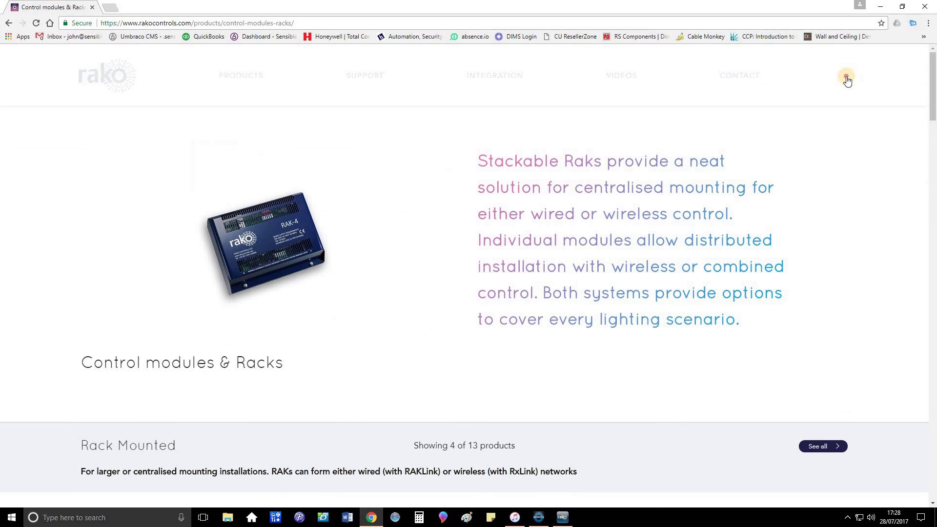
click(845, 76)
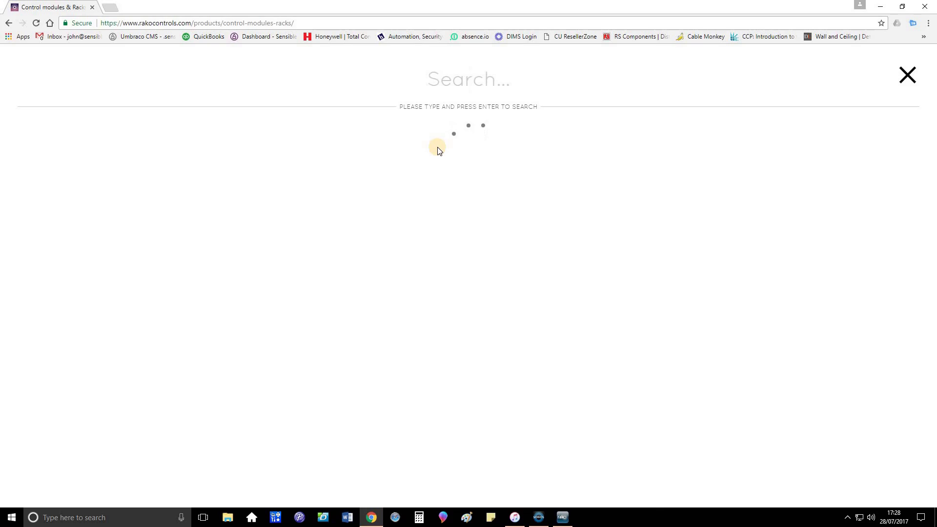
text(racub)
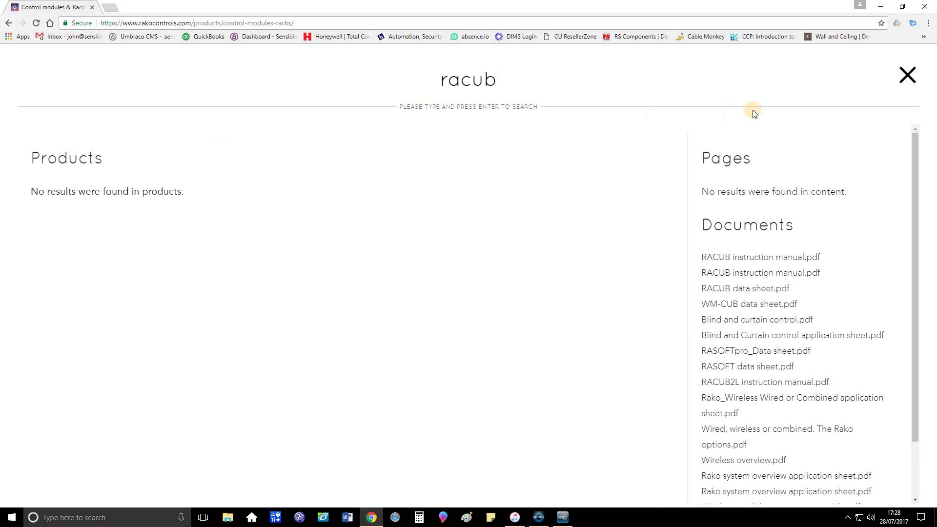
click(906, 76)
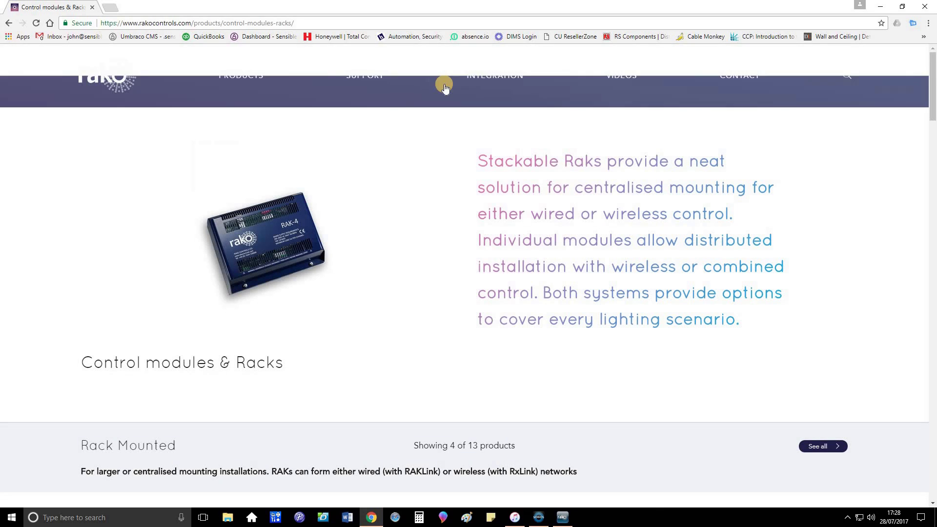
Search the Rako website for "racub" and open the RACUB data sheet PDF.
click(846, 74)
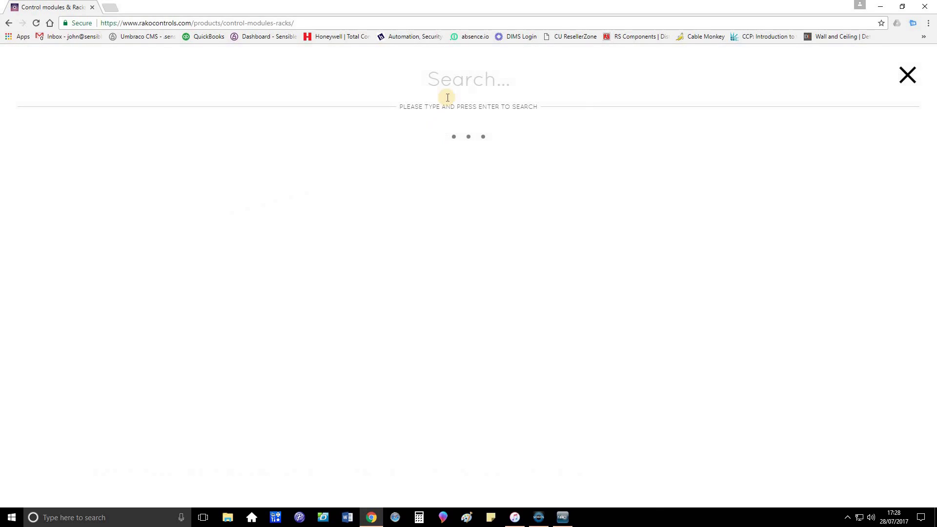
text(racu)
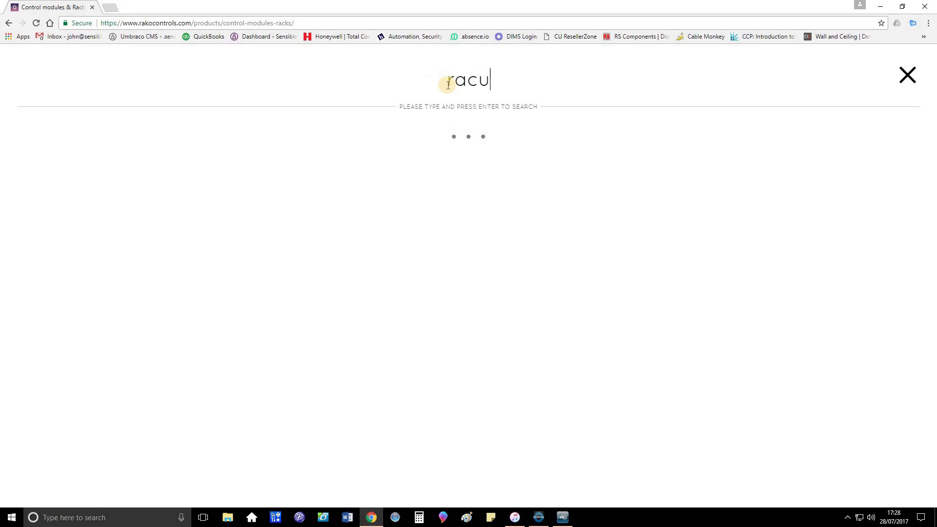
text(b)
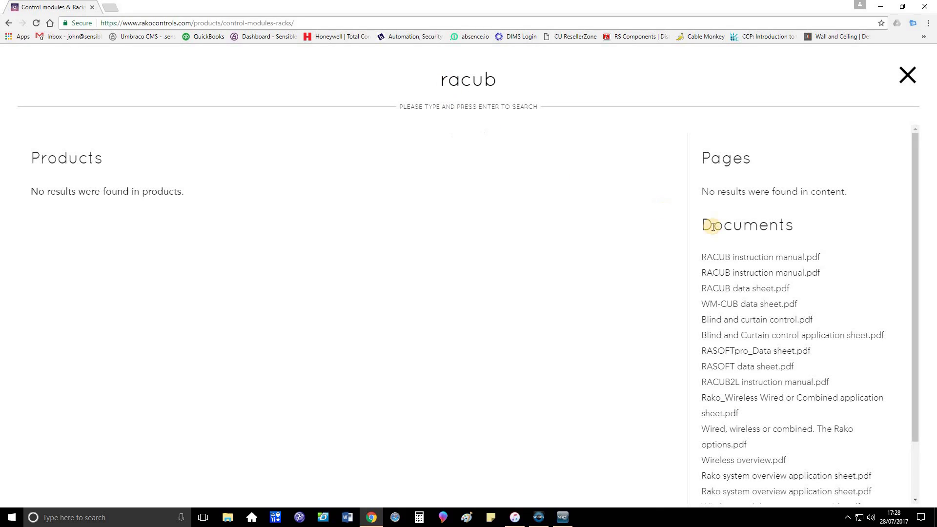
click(724, 291)
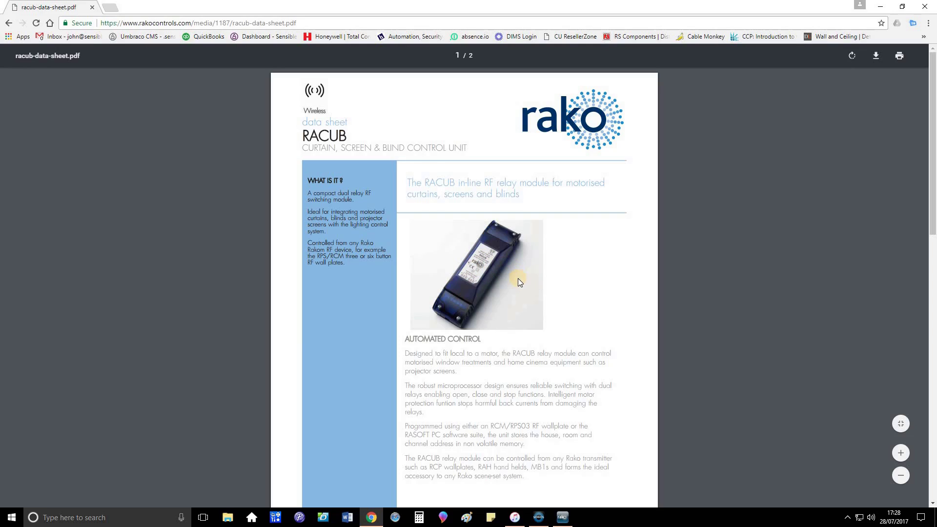
Examine the RACUB data sheet's technical data and enlarged connection details diagram on page 2.
scroll(506, 285, down, 12)
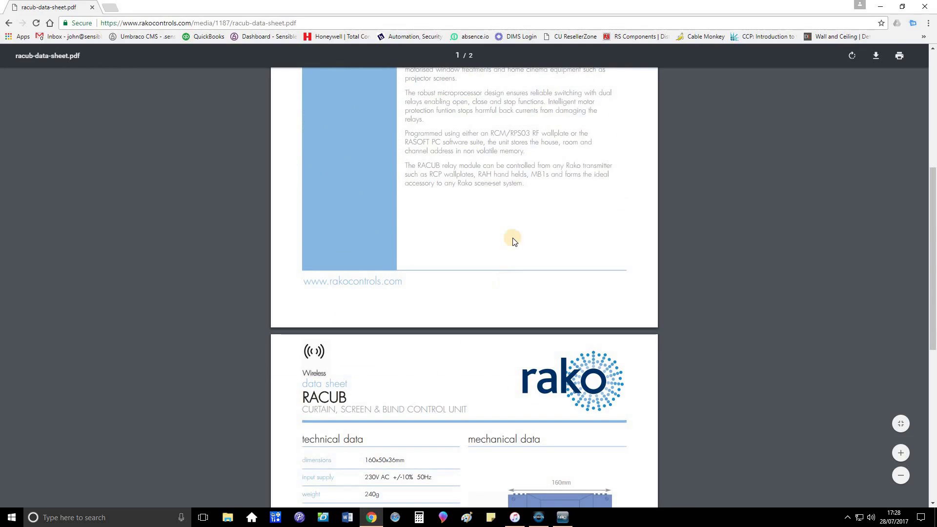
scroll(512, 239, down, 3)
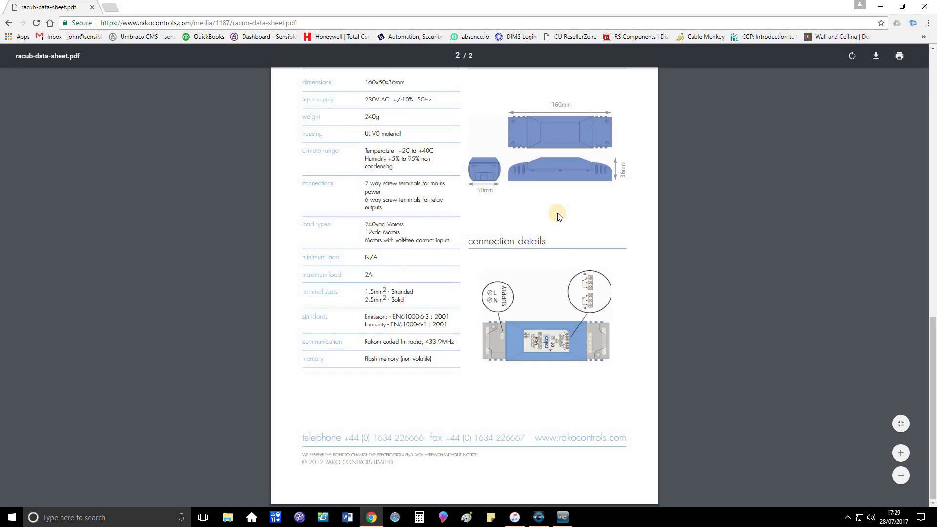
click(901, 453)
click(901, 452)
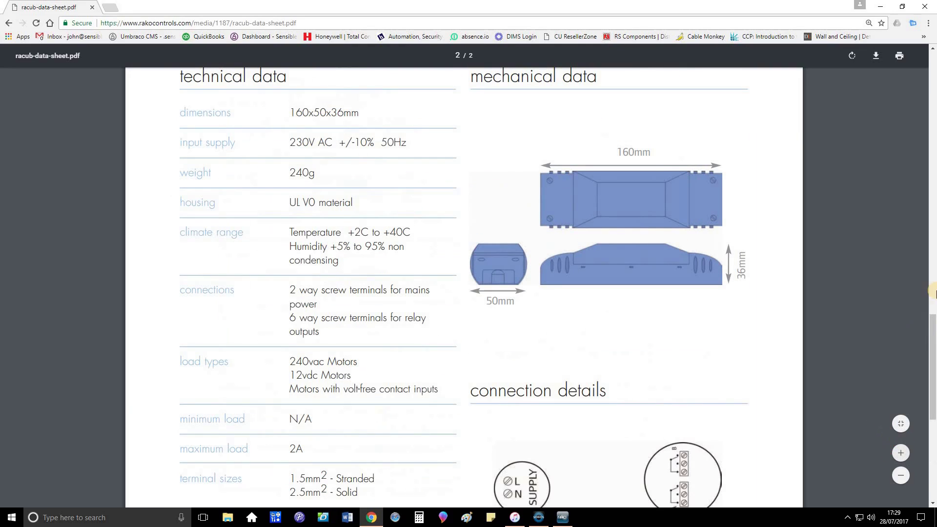
drag(932, 331, 931, 389)
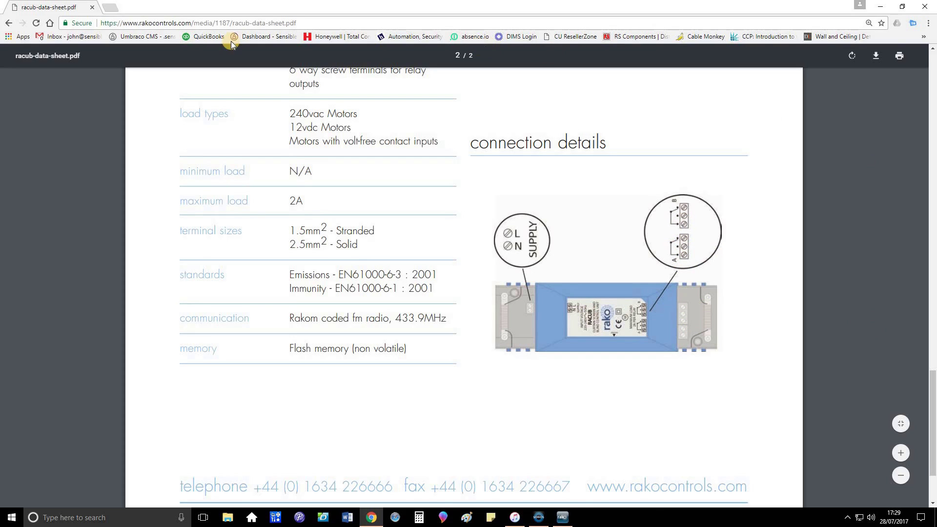
Switch back to Rasoft Pro and choose RACUB (Relay Module) as the new device's type.
mouse_move(558, 523)
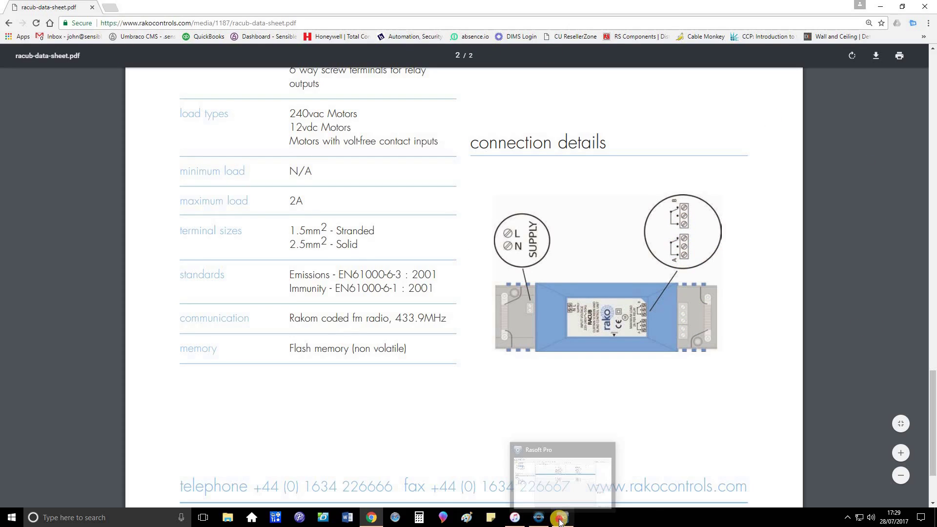
click(546, 476)
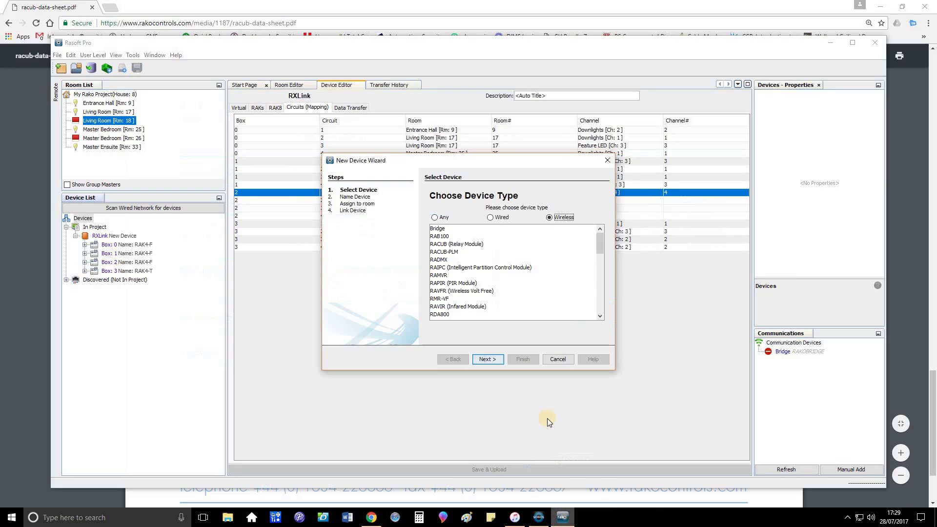
click(439, 244)
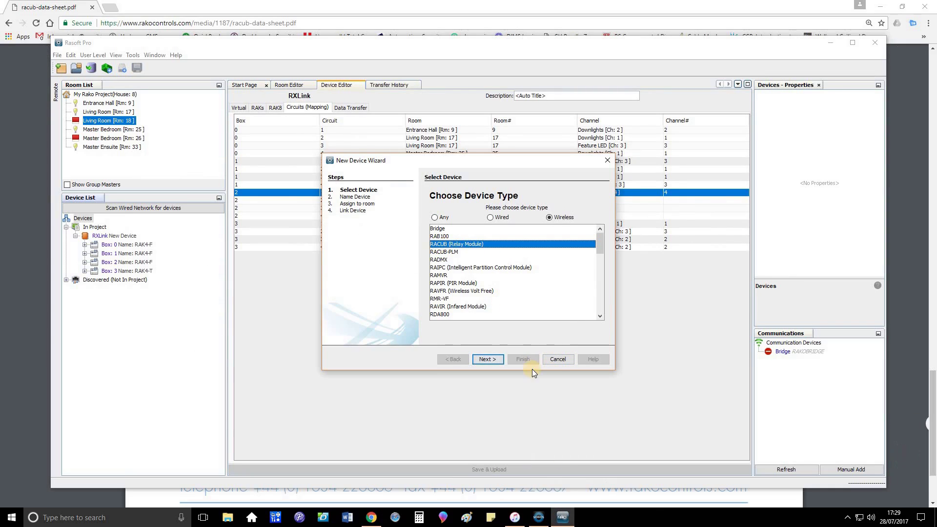
click(488, 360)
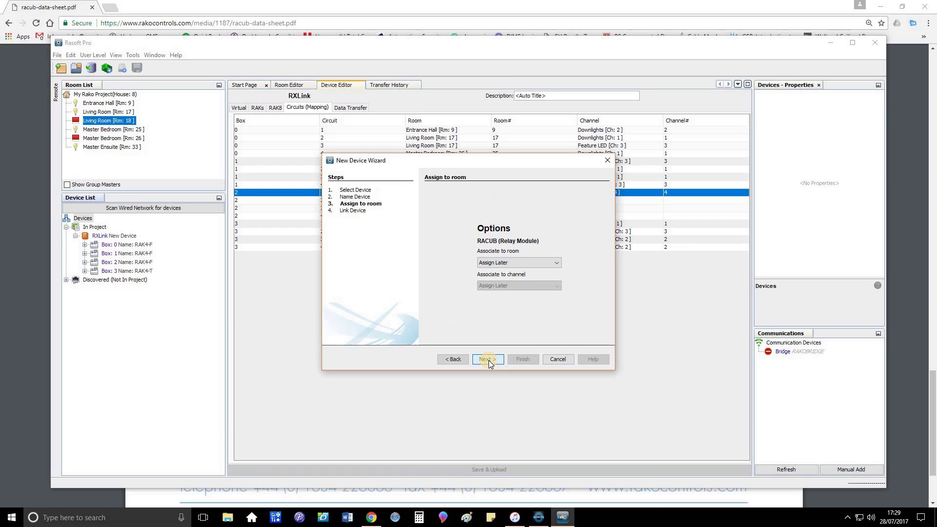
Assign the RACUB to Living Room [Rm: 18], channel Shears [Ch: 1], and add it as a virtual device without connecting to the bridge.
click(556, 263)
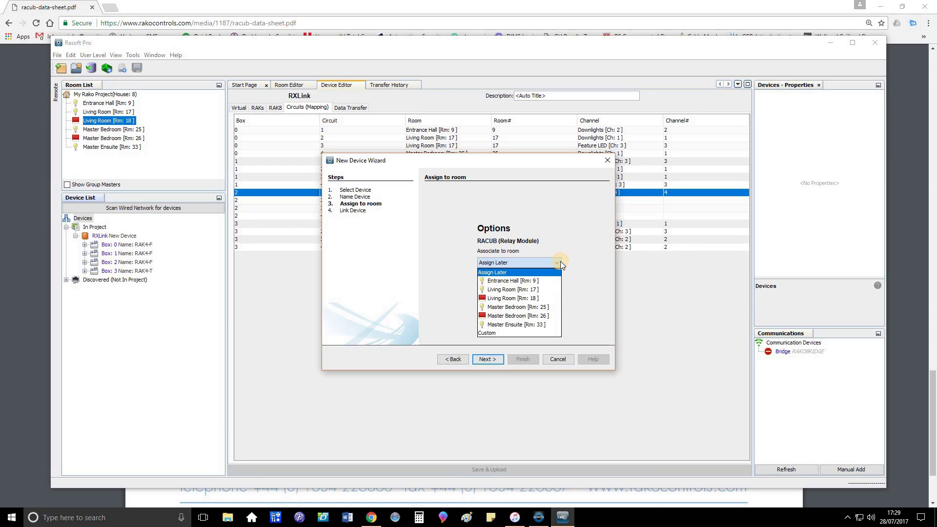
click(506, 297)
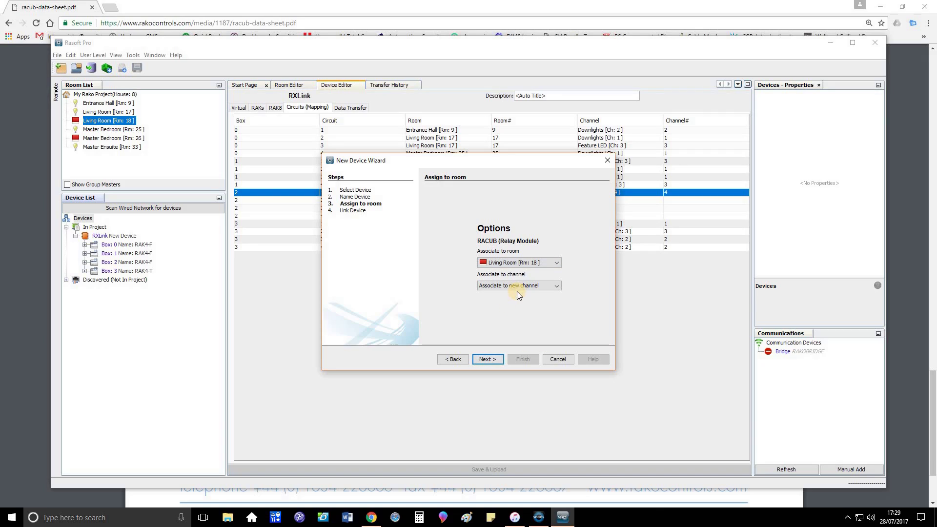
click(514, 286)
click(512, 297)
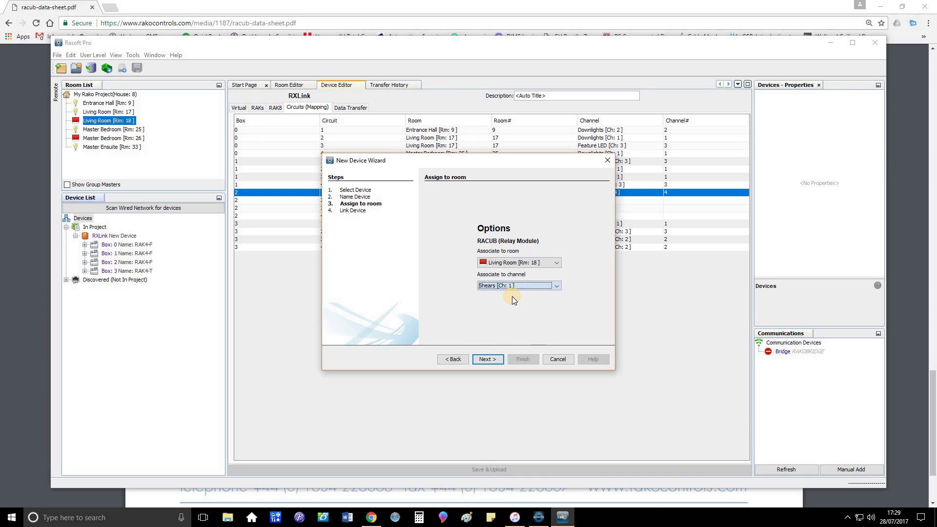
click(493, 359)
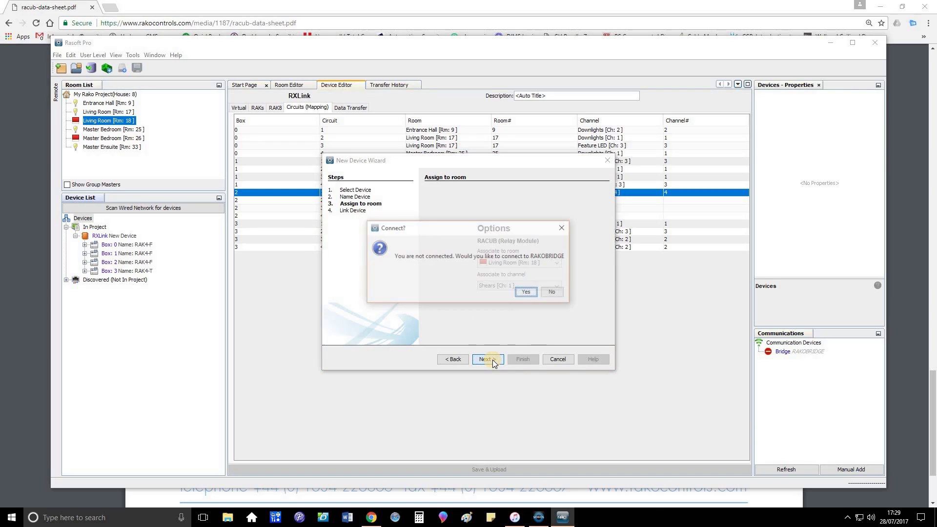
click(553, 293)
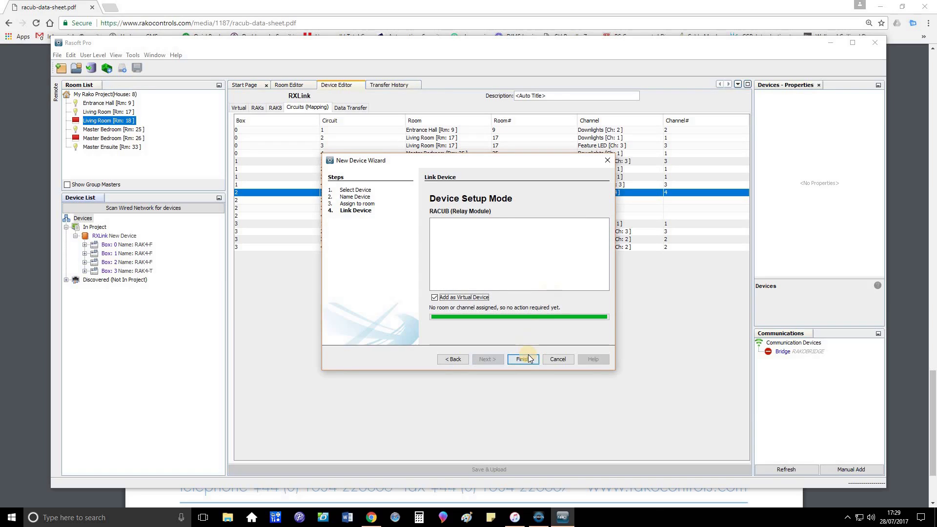
click(523, 359)
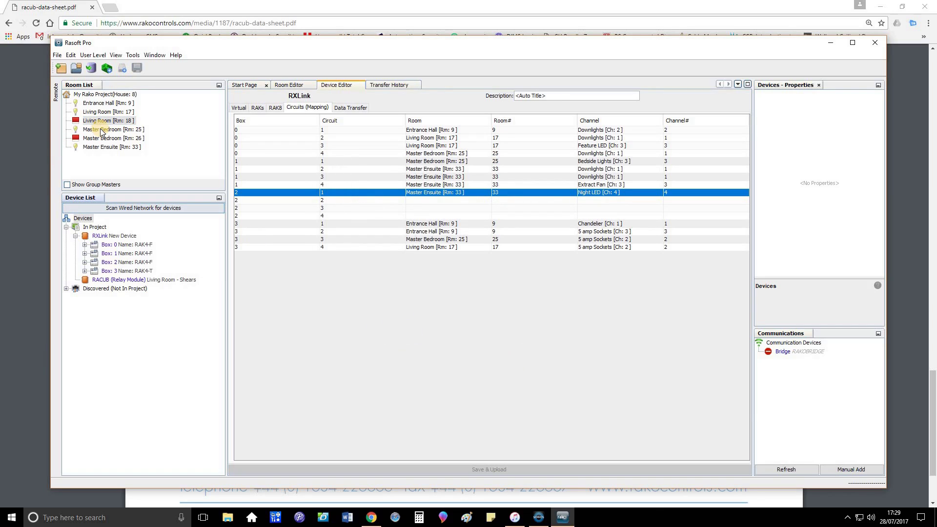
Start adding another device to the project and choose the wireless RACUB (Relay Module) type.
right_click(90, 219)
click(112, 225)
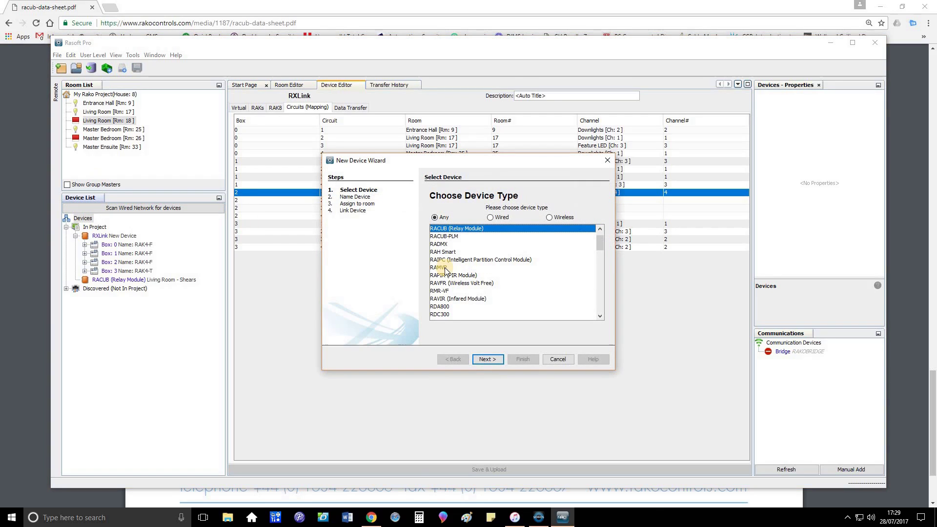
click(549, 218)
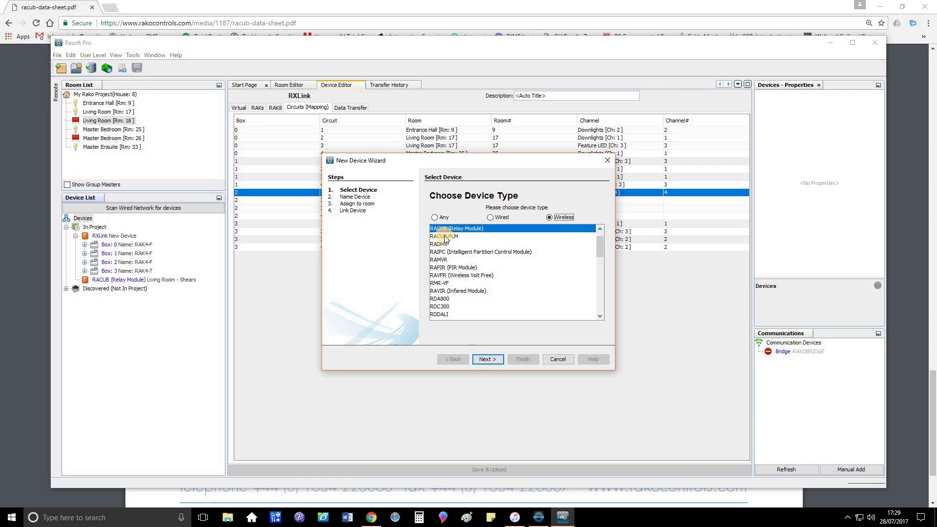
click(488, 359)
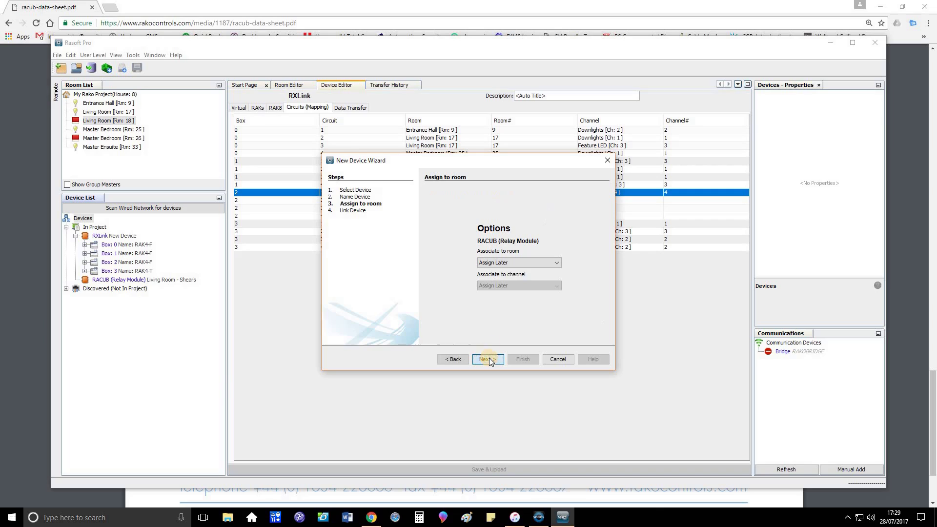
Assign the RACUB to Living Room [Rm: 18], channel Blackout [Ch: 2], and add it as a virtual device without connecting to the bridge.
click(518, 262)
click(514, 297)
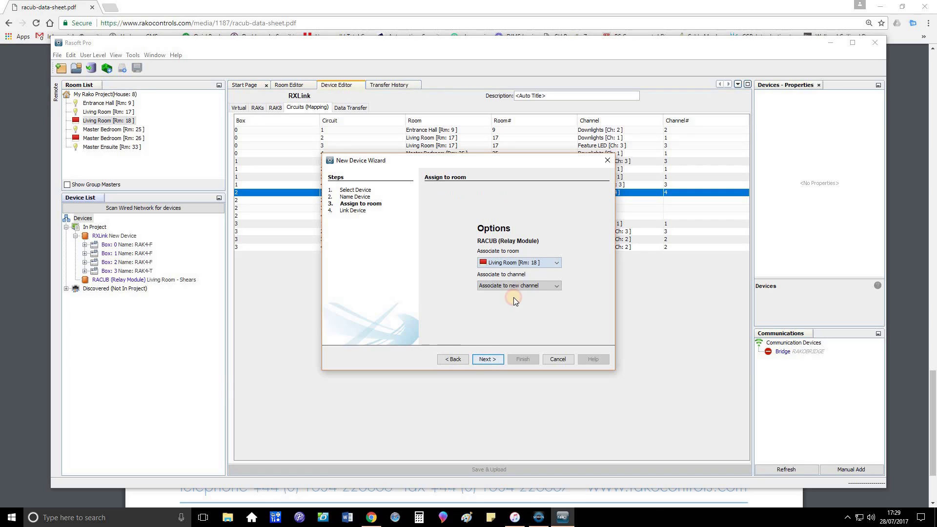
click(533, 286)
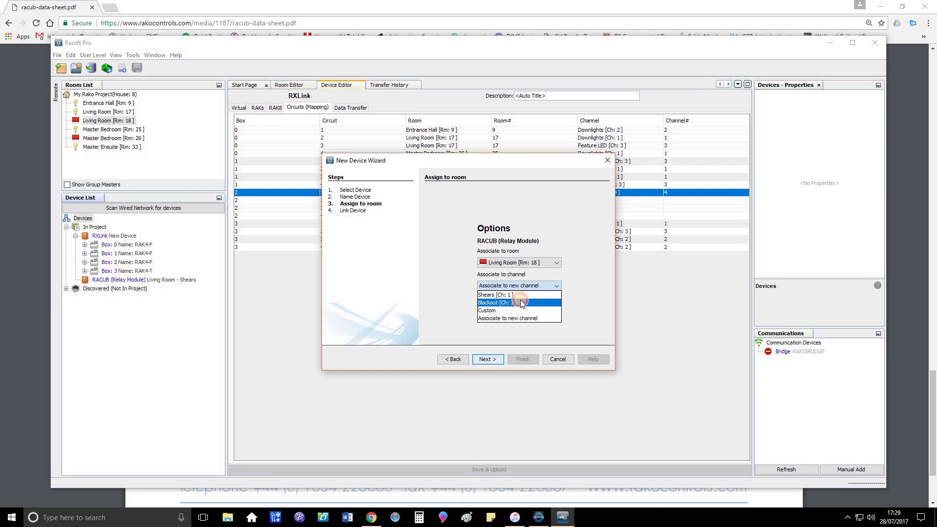
click(520, 301)
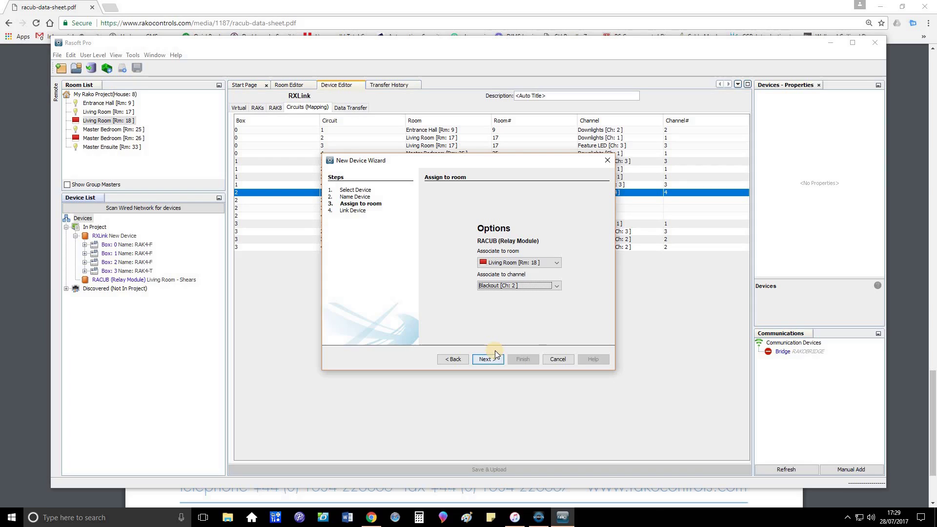
click(484, 361)
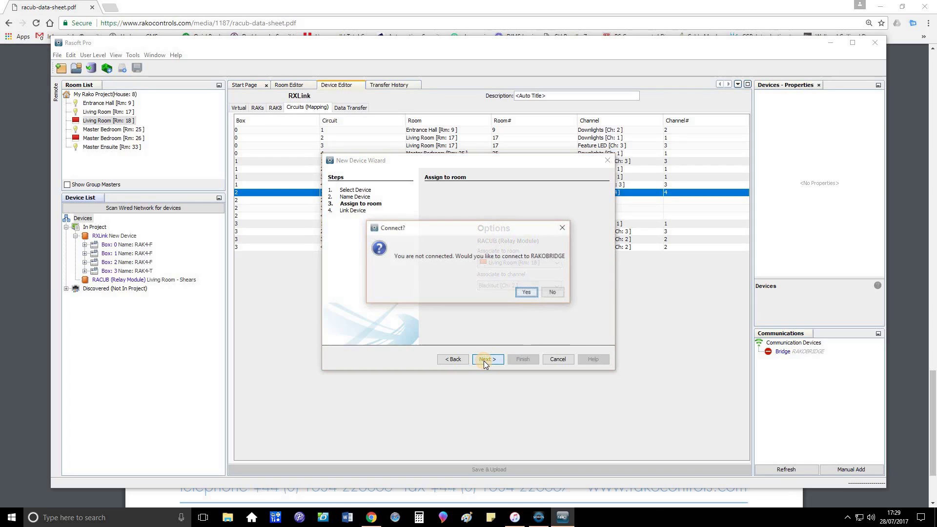
click(553, 292)
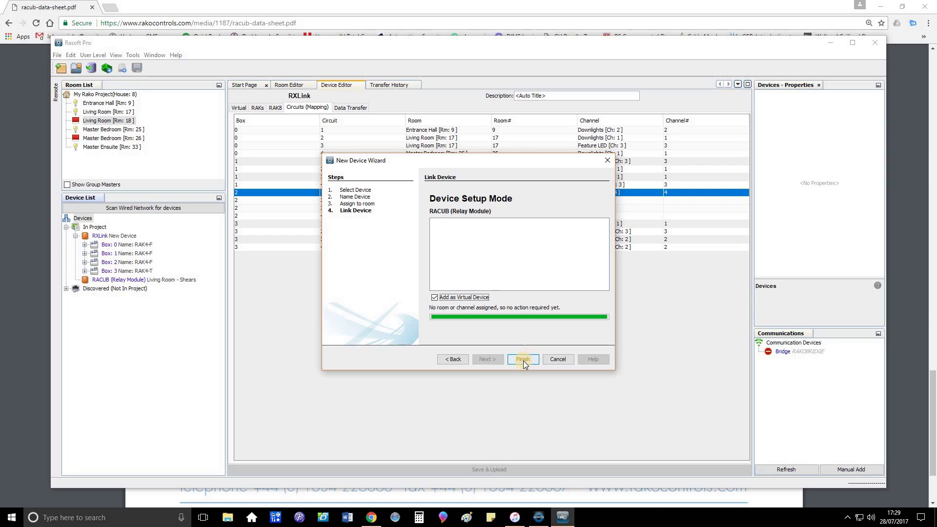
click(522, 359)
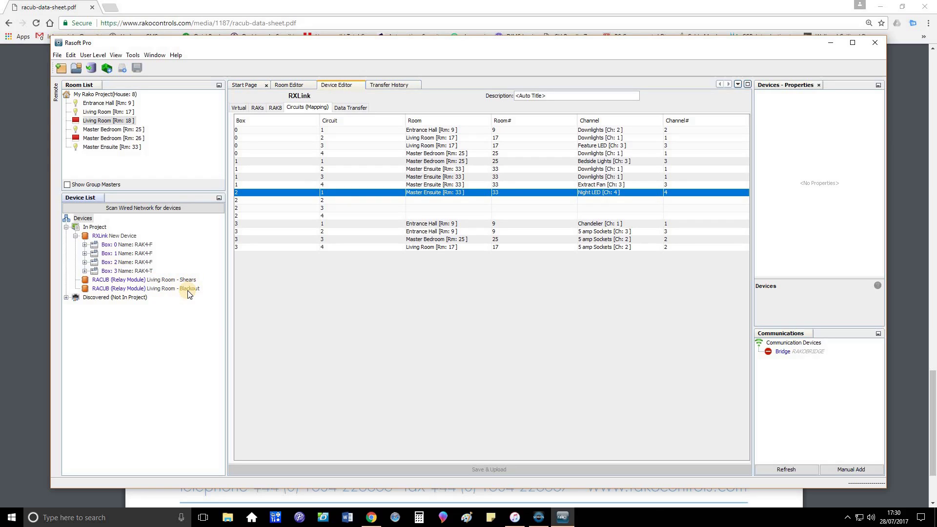
right_click(82, 218)
click(109, 224)
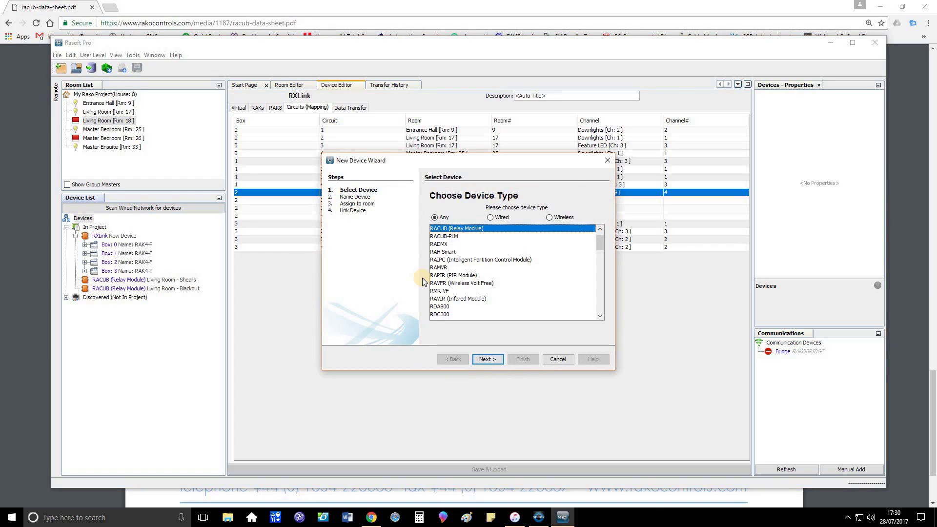
click(558, 359)
Add a RACUB (Relay Module) for Master Bedroom [Rm: 26], channel Blackout [Ch: 1], as a virtual device without connecting to the bridge.
click(114, 138)
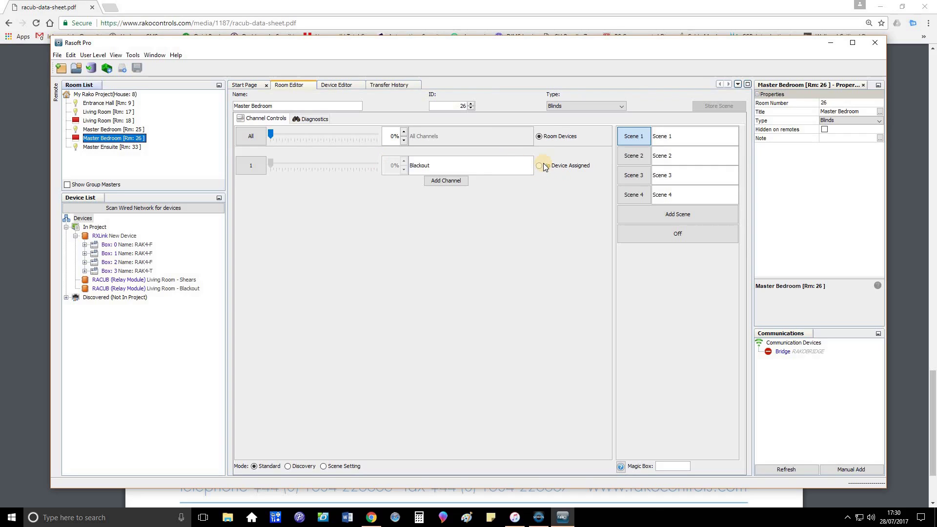
click(540, 169)
click(571, 174)
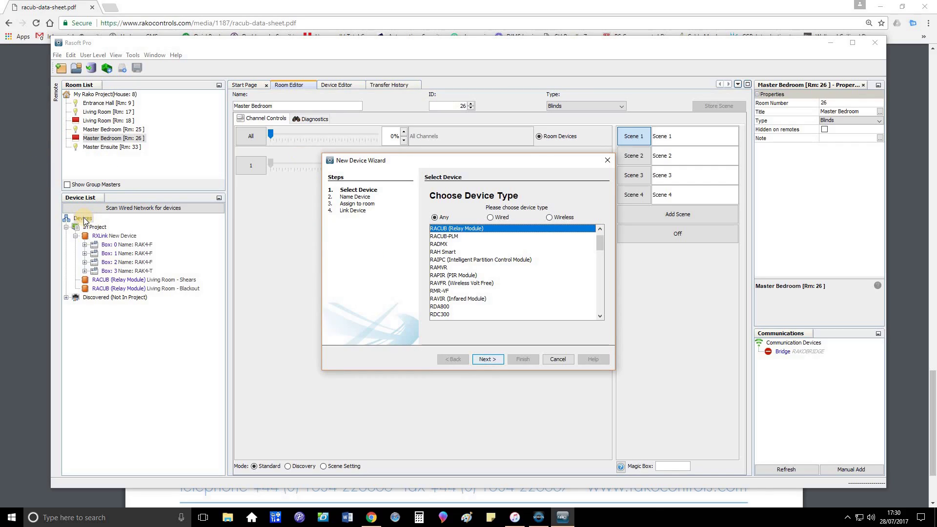
click(487, 359)
click(526, 288)
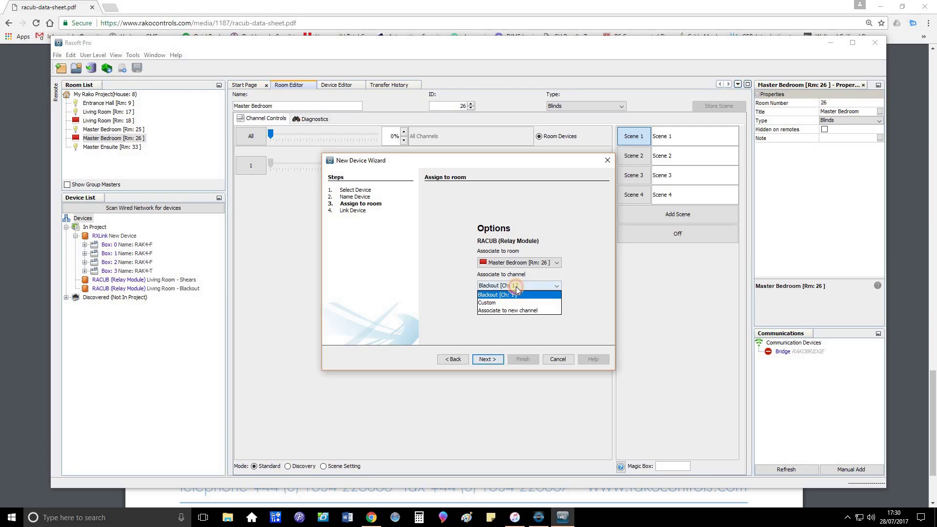
click(510, 294)
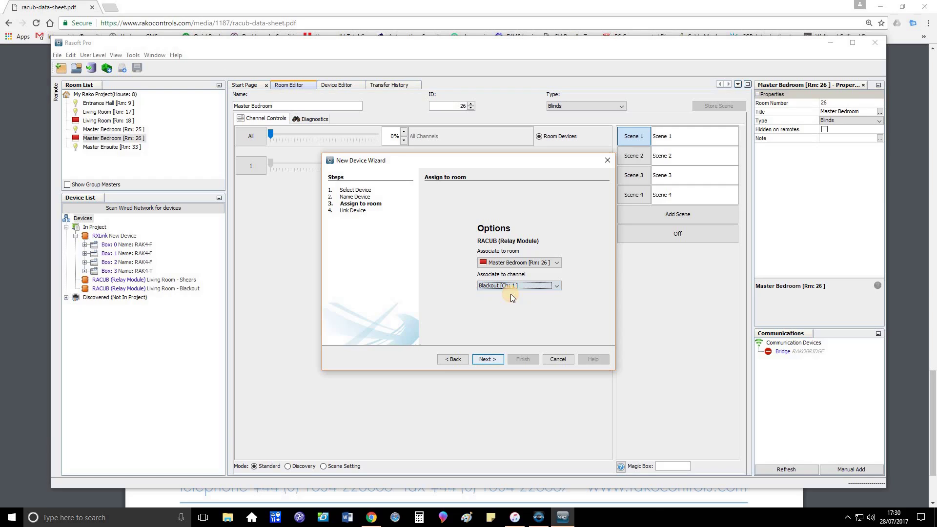
click(487, 360)
click(552, 292)
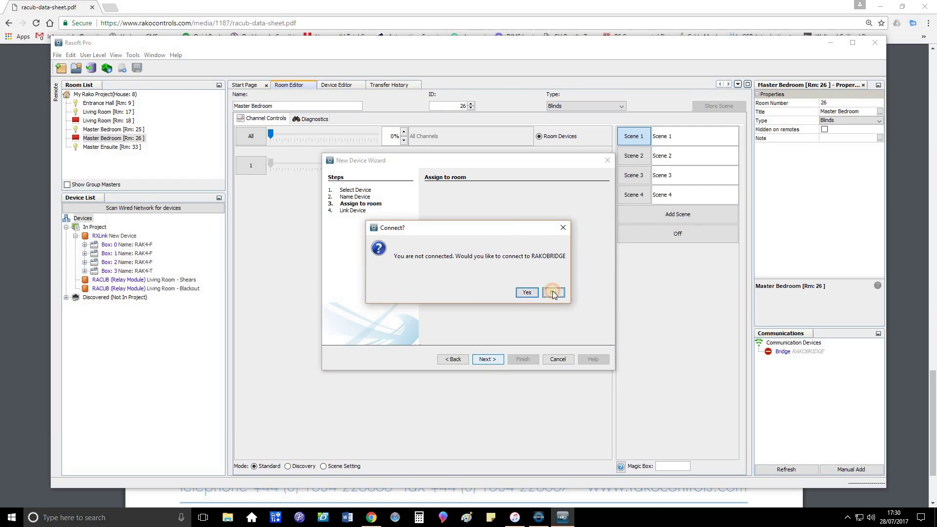
click(524, 359)
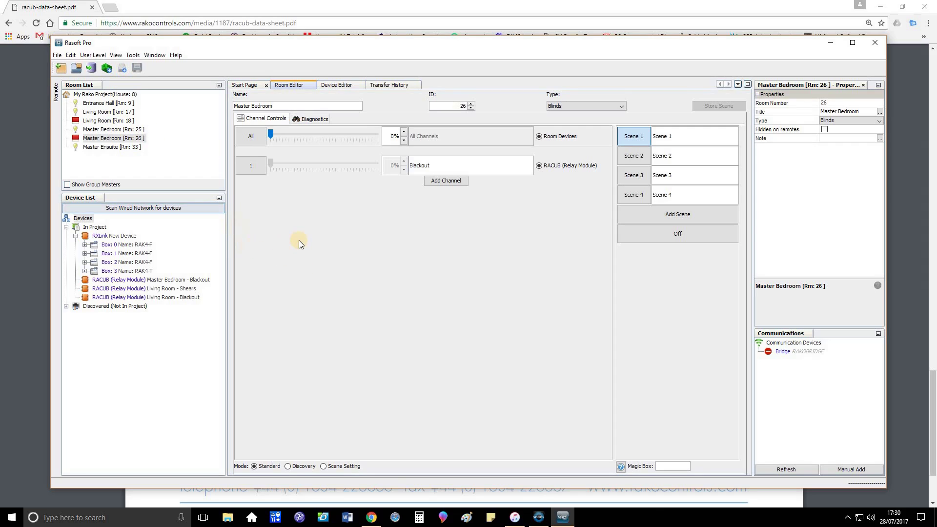
Open the Entrance Hall [Rm: 9] room and try its Scene 1 and Off controls without connecting to the bridge.
click(100, 104)
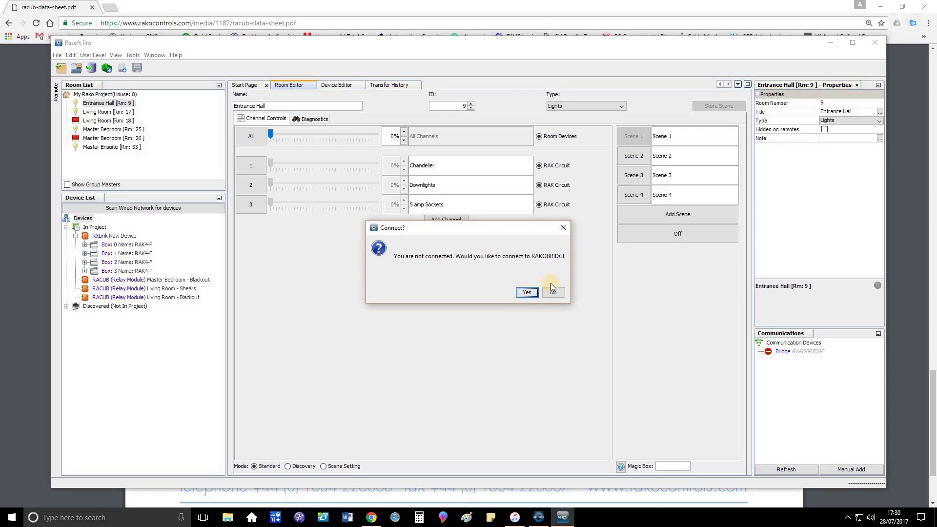
click(552, 293)
click(633, 137)
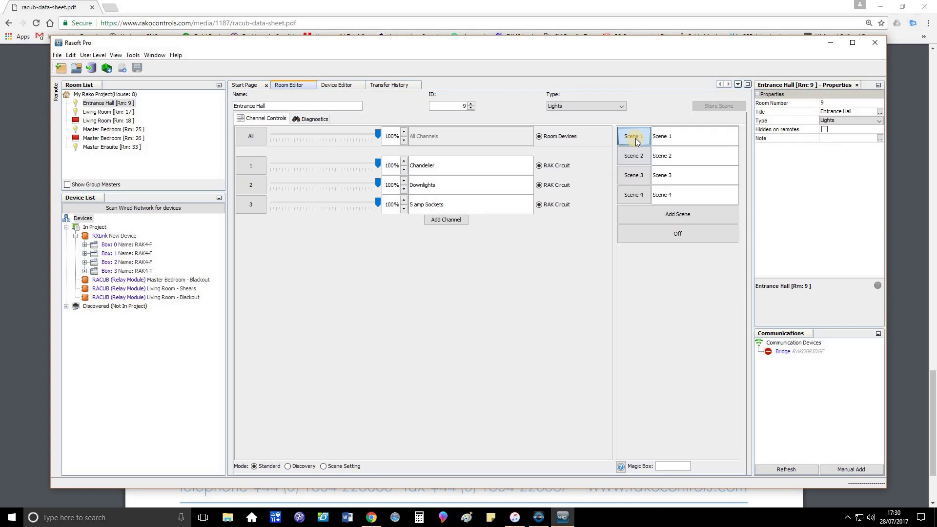
click(631, 137)
click(674, 234)
Switch to the Rako website and open the wired WCM-070 product page under Control panels & Cover plates.
click(561, 517)
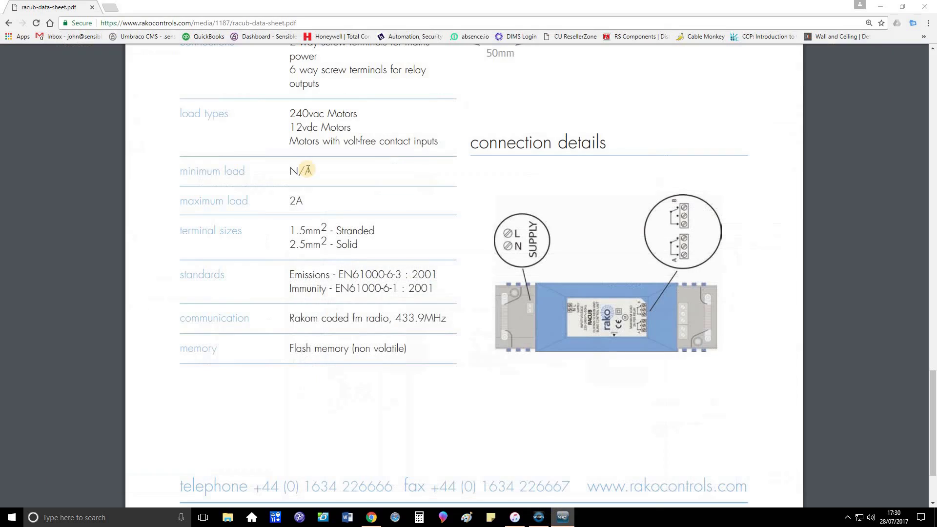
click(7, 23)
click(8, 23)
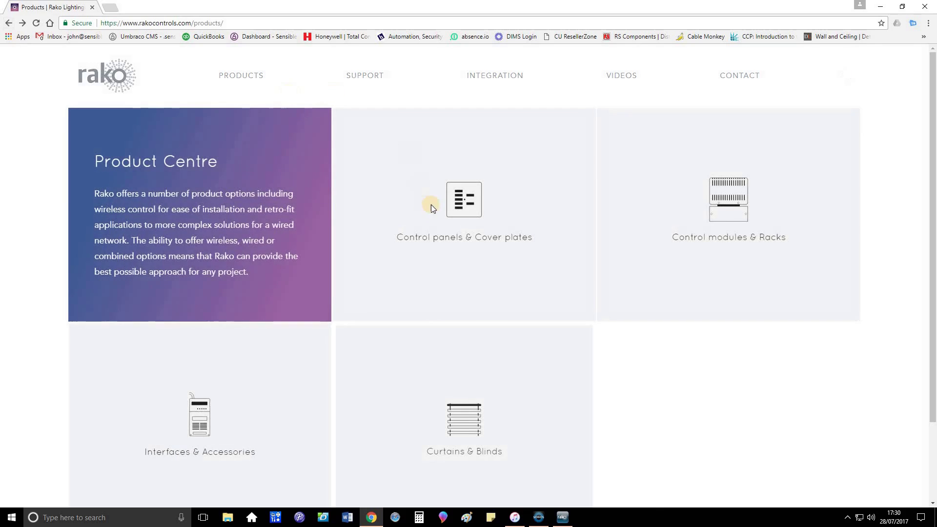
mouse_move(455, 206)
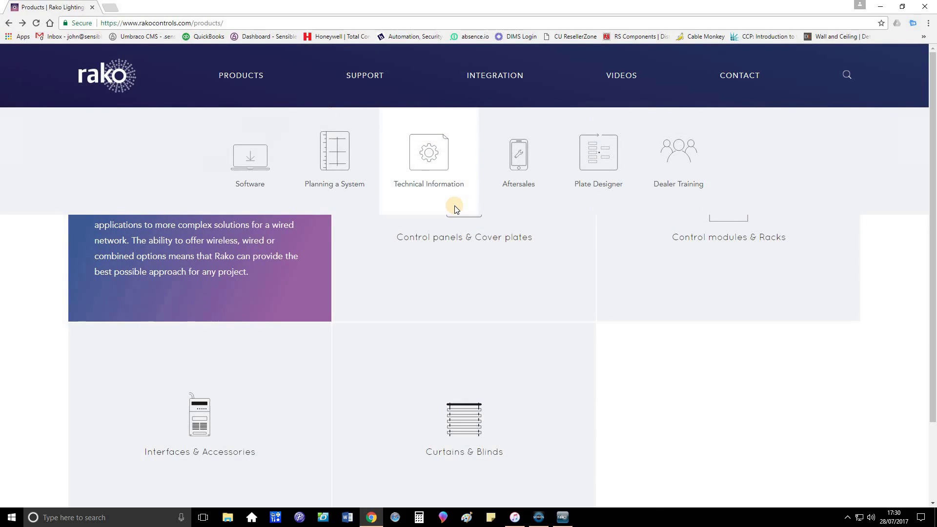
click(456, 209)
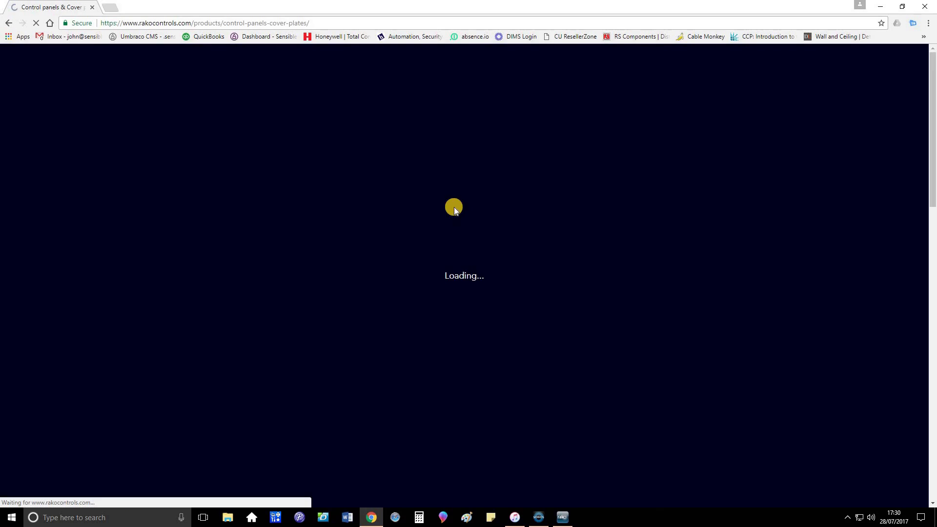
scroll(199, 224, down, 7)
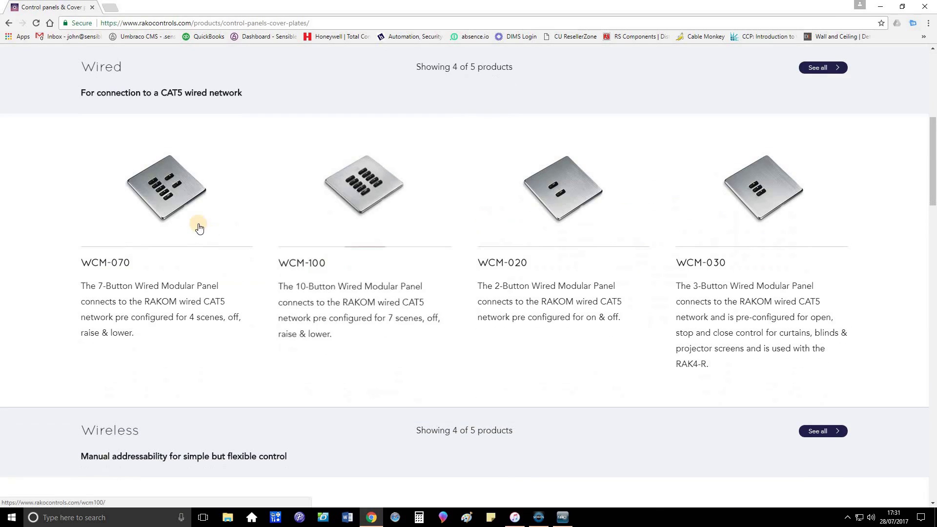
click(162, 181)
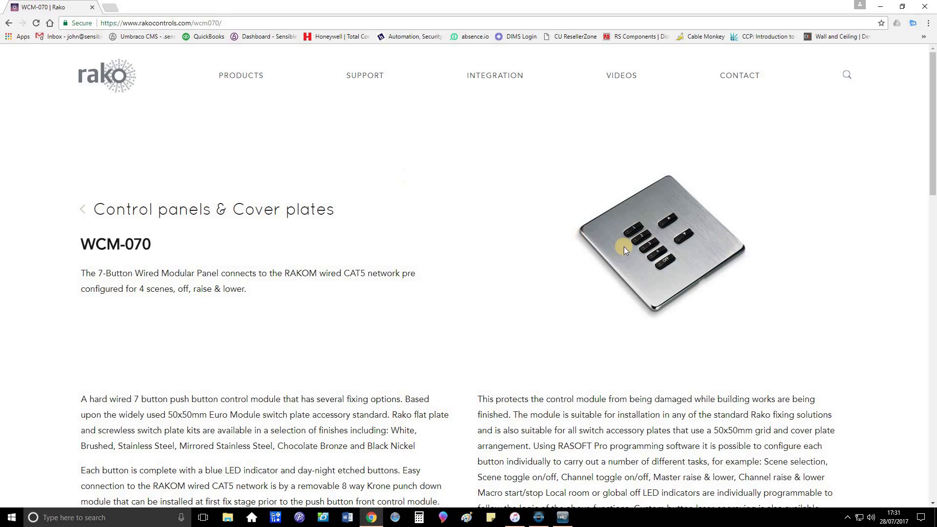
Return to Rasoft Pro and select Scene 1 for the Entrance Hall, declining the bridge connection.
click(562, 519)
click(561, 518)
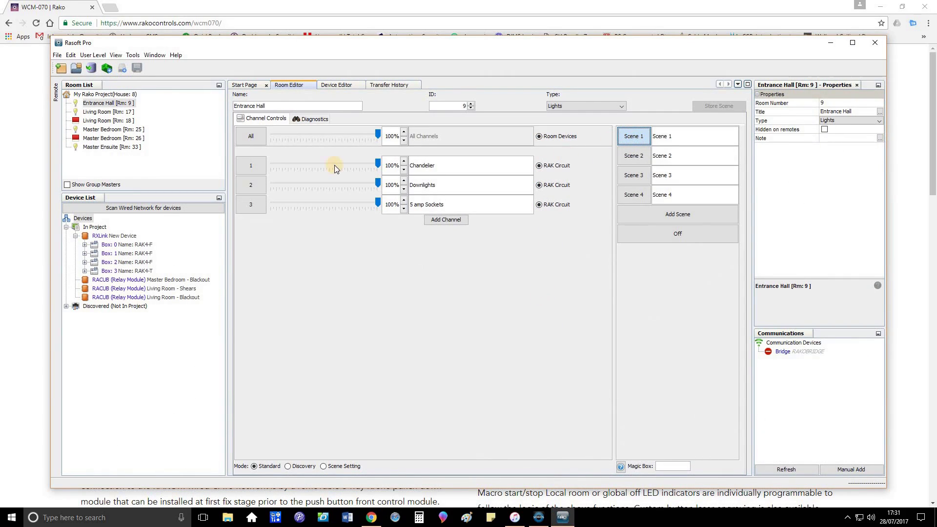
click(633, 138)
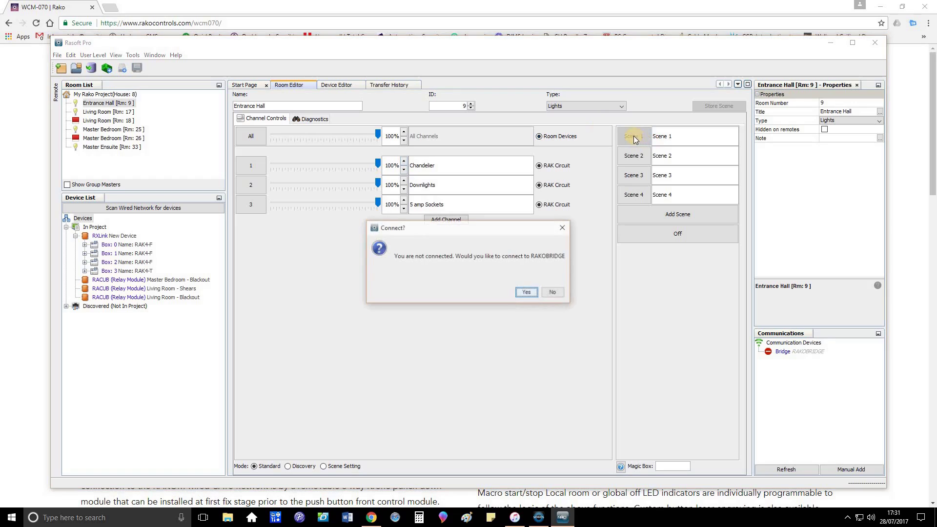
click(552, 292)
click(633, 137)
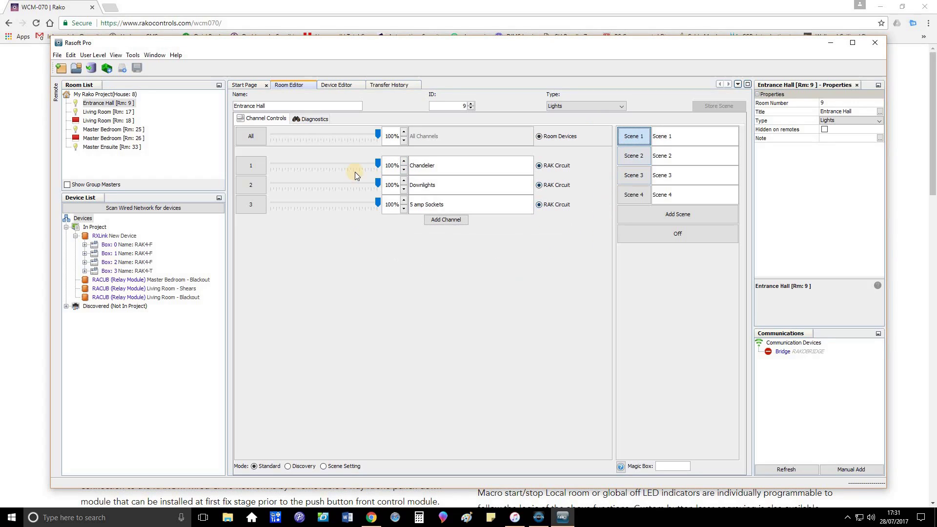
Lower the Entrance Hall levels in Scene 1 to 80% for Chandelier, 33% for Downlights and 63% for 5 amp Sockets.
click(293, 165)
click(344, 166)
click(255, 165)
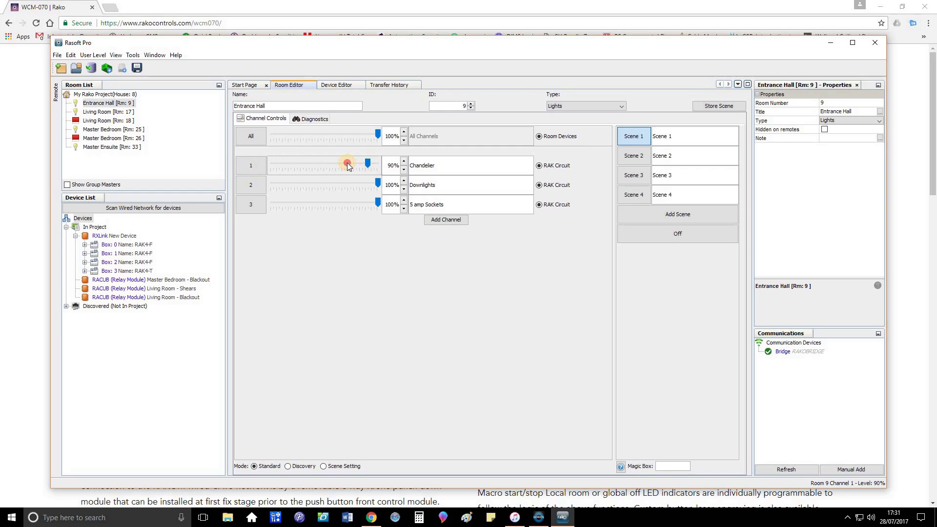
click(305, 166)
drag(379, 184, 306, 183)
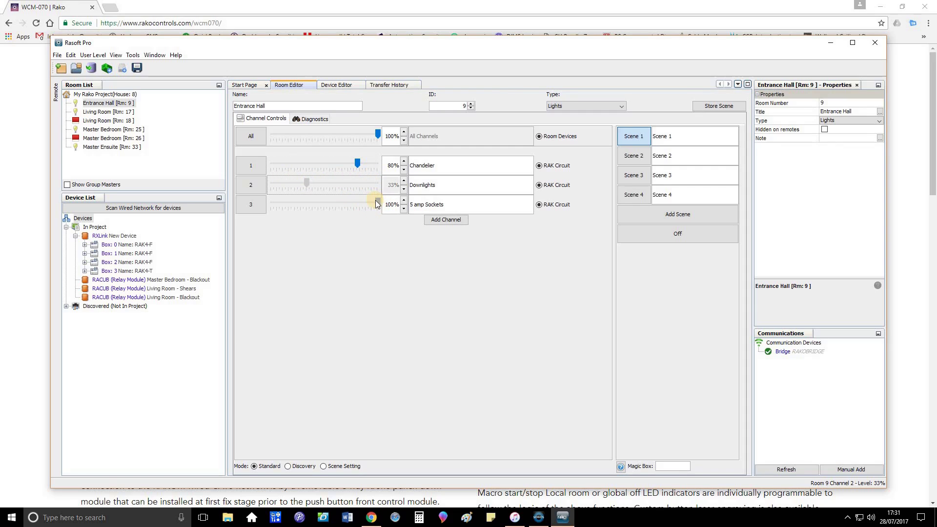
drag(375, 204, 338, 204)
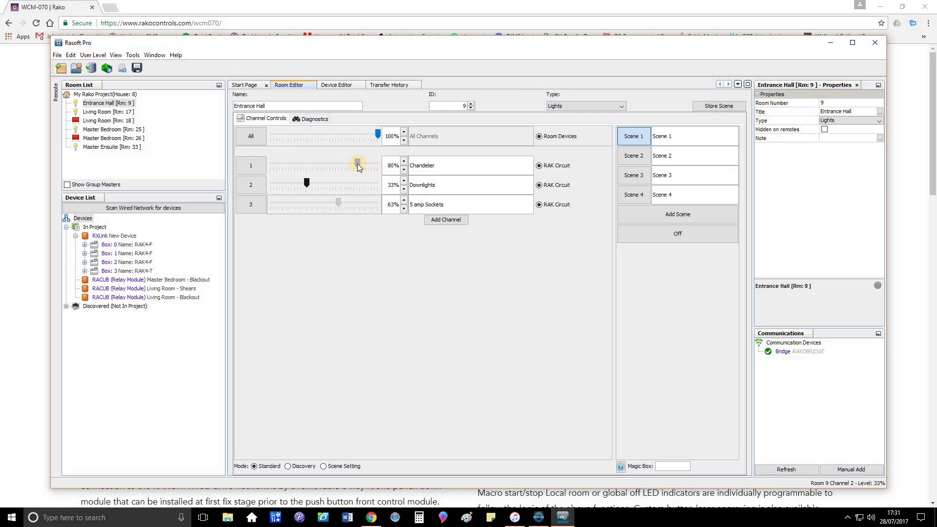
Raise Chandelier, Downlights and 5 amp Sockets to 100% in the Entrance Hall's Scene 1 and store the levels.
drag(357, 163, 378, 163)
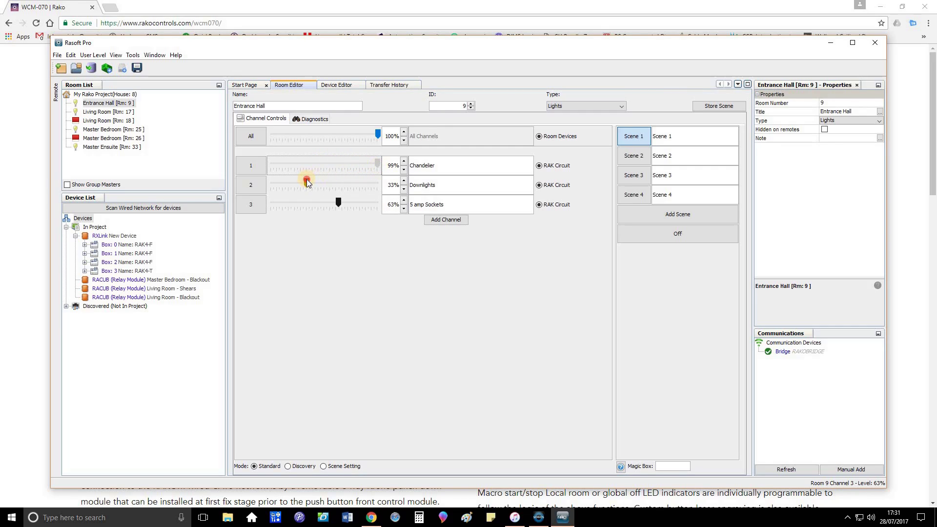
drag(307, 182, 379, 186)
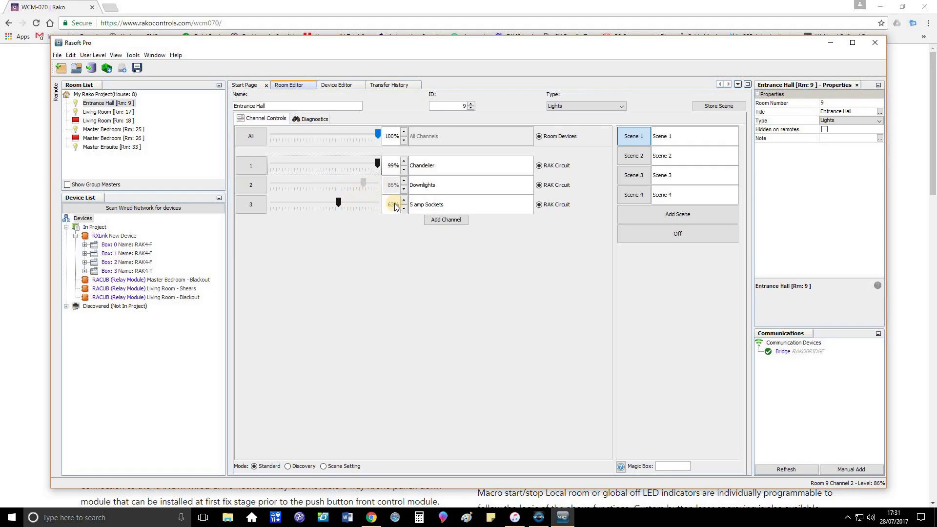
double_click(389, 186)
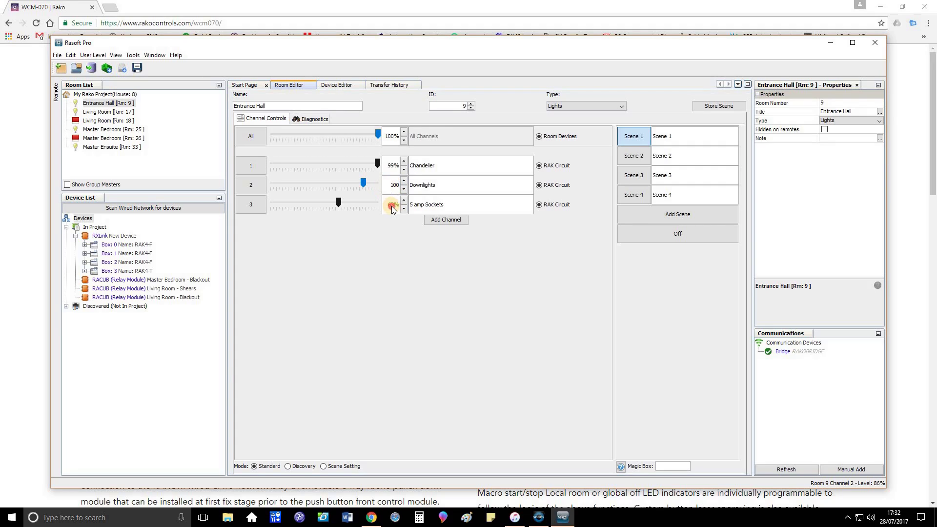
key(Return)
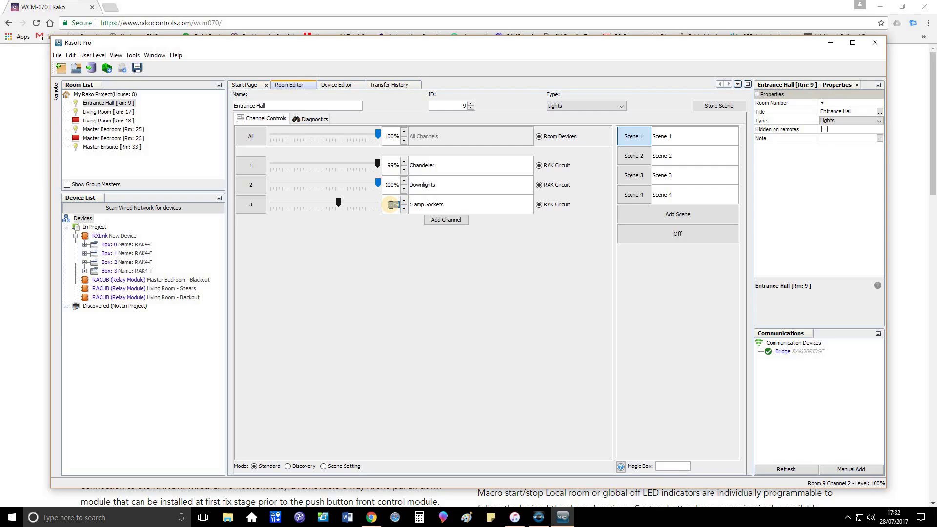
key(Return)
double_click(389, 167)
text(100)
click(698, 109)
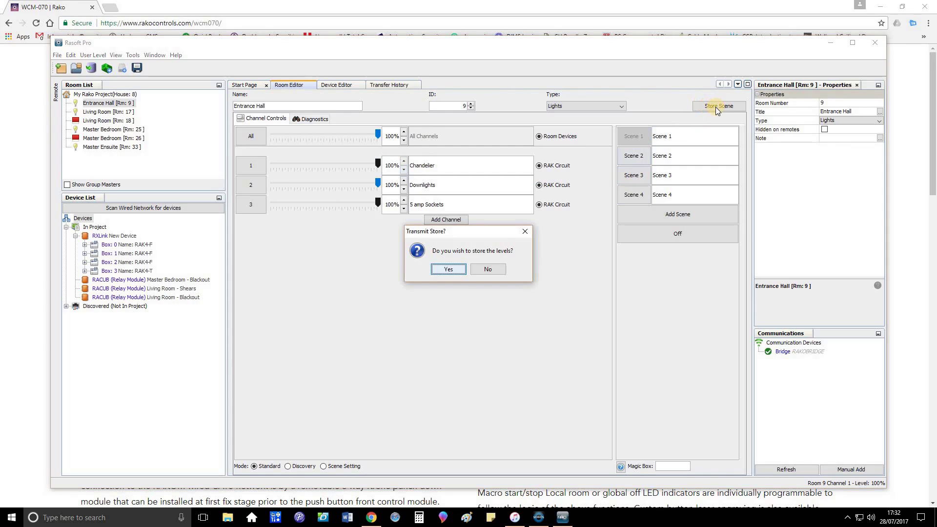
click(448, 270)
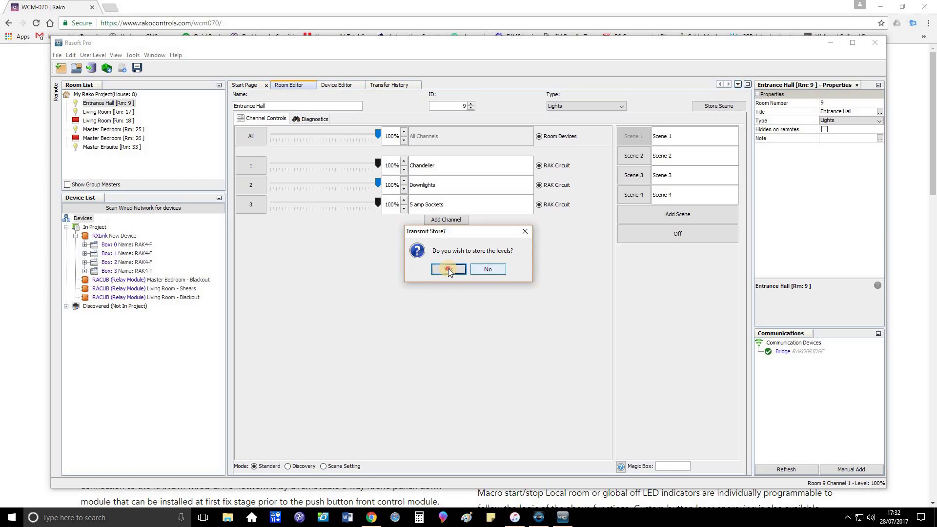
Set the Entrance Hall's Scene 2 to 99% Chandelier, 0% Downlights and 50% 5 amp Sockets, and store it.
click(623, 160)
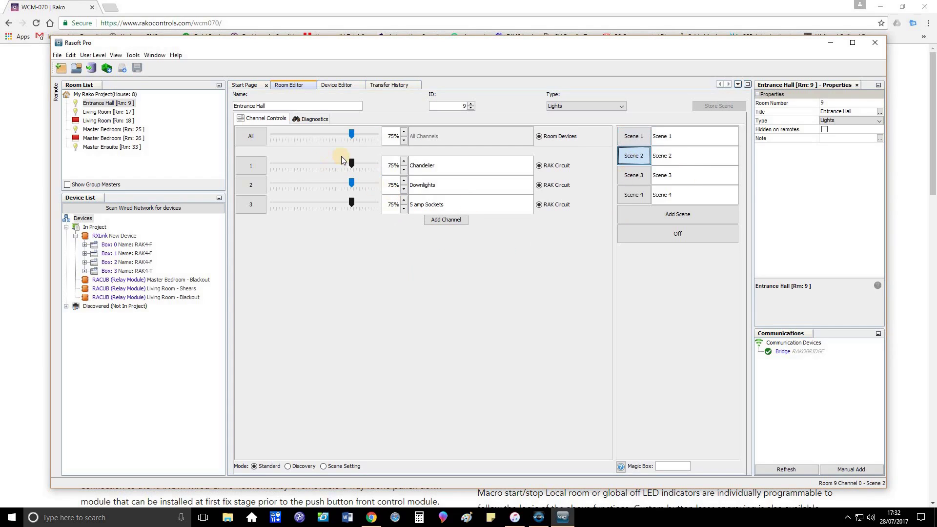
drag(352, 166, 271, 182)
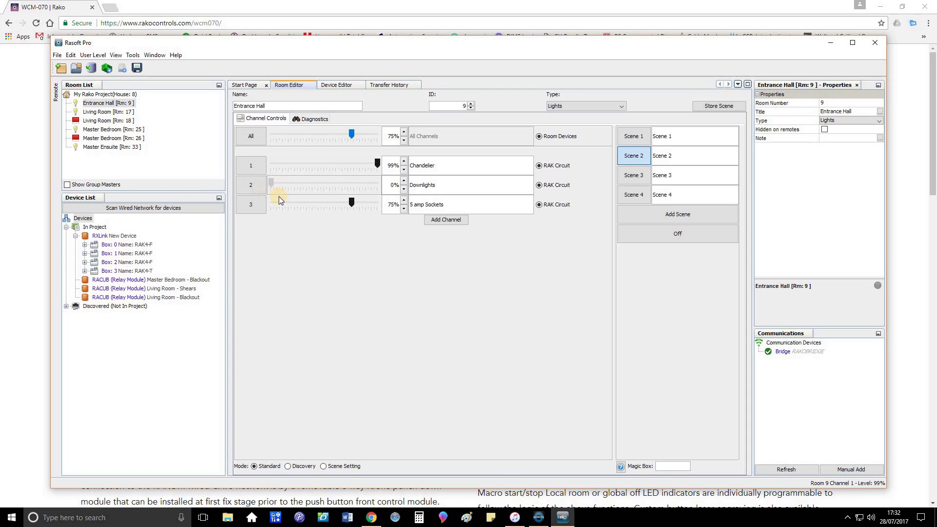
mouse_move(358, 203)
mouse_down()
mouse_move(321, 200)
mouse_move(344, 204)
mouse_up()
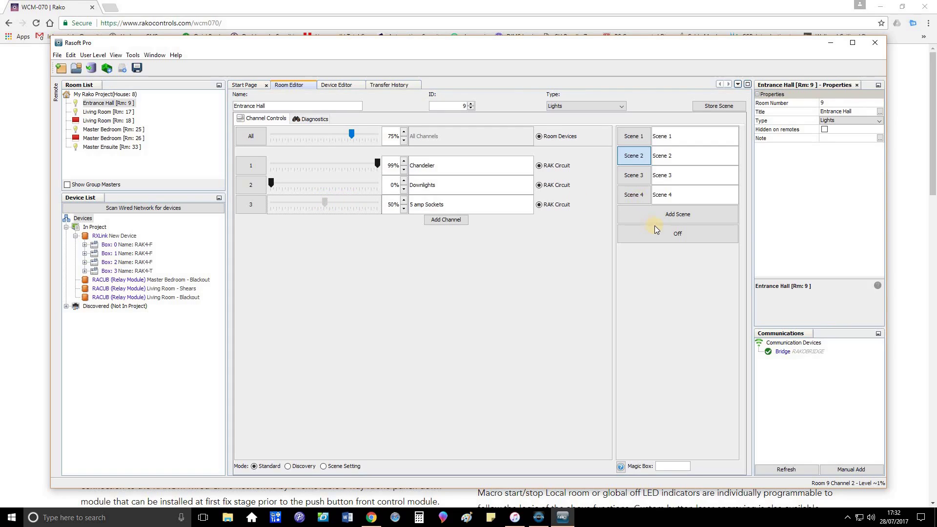
click(712, 109)
Lower the Chandelier to 0% in the Entrance Hall's Scene 3 and store the scene.
click(635, 180)
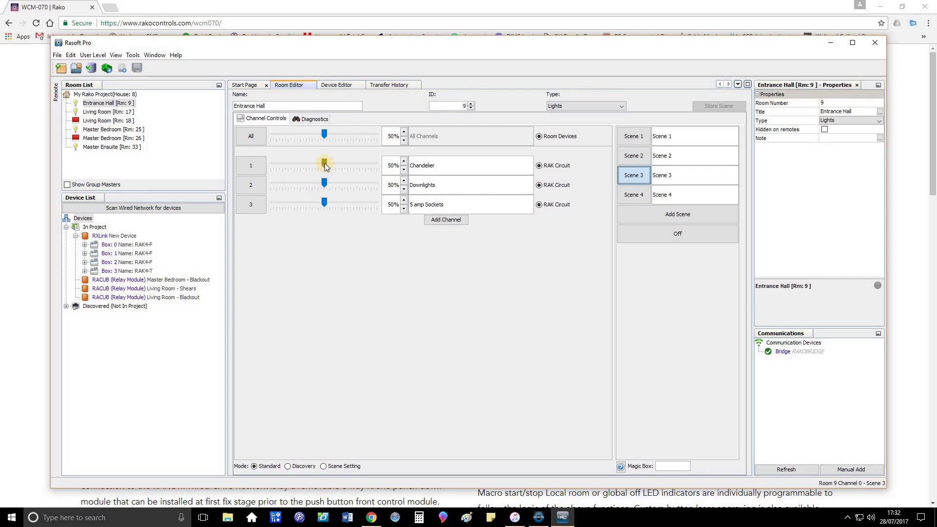
drag(324, 163, 270, 174)
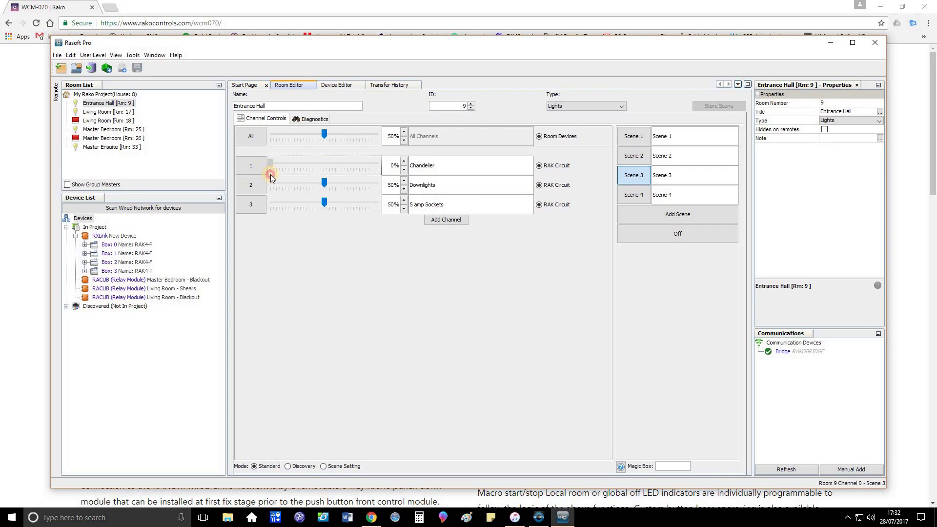
click(324, 183)
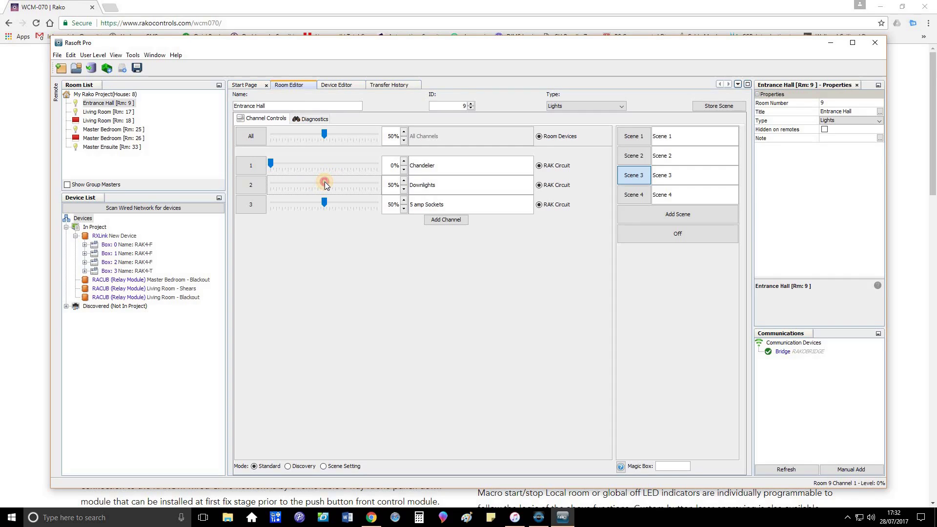
click(708, 109)
Lower the Chandelier and Downlights to 0% in the Entrance Hall's Scene 4 and store the scene.
click(633, 194)
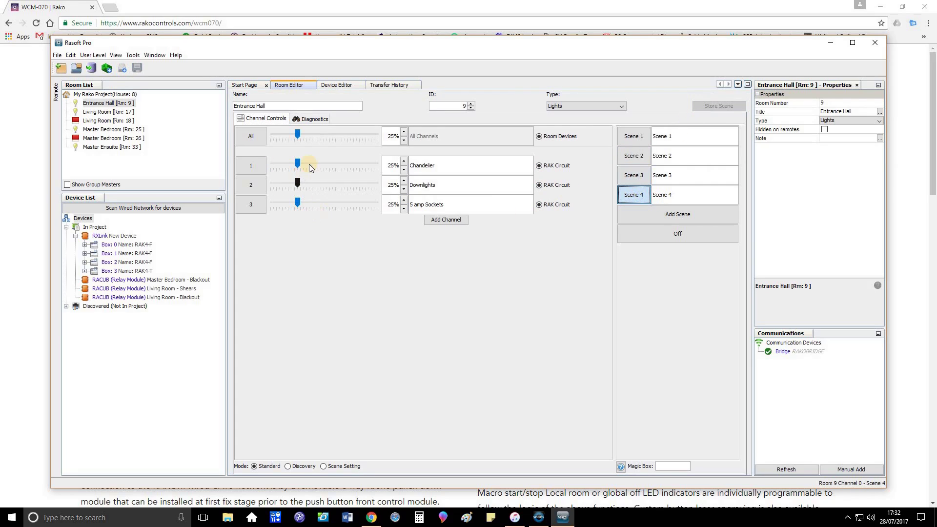
drag(299, 162, 266, 187)
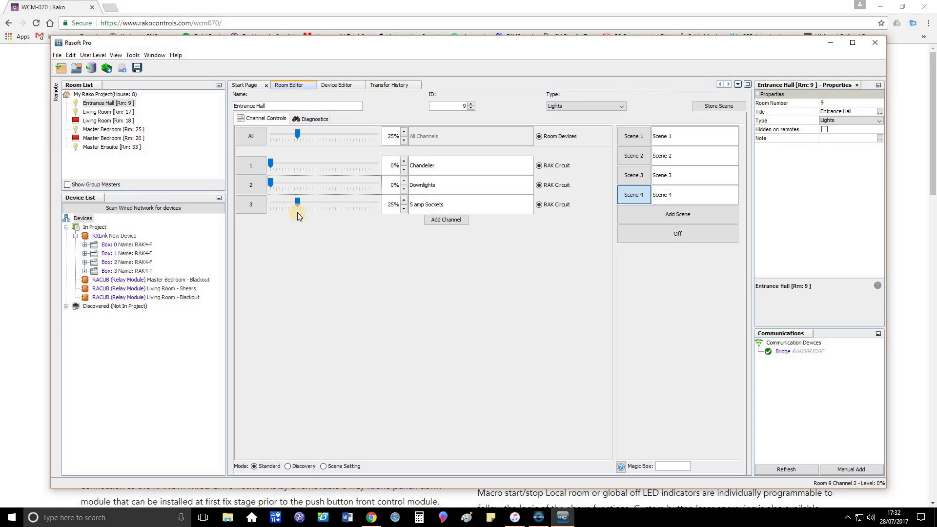
click(713, 106)
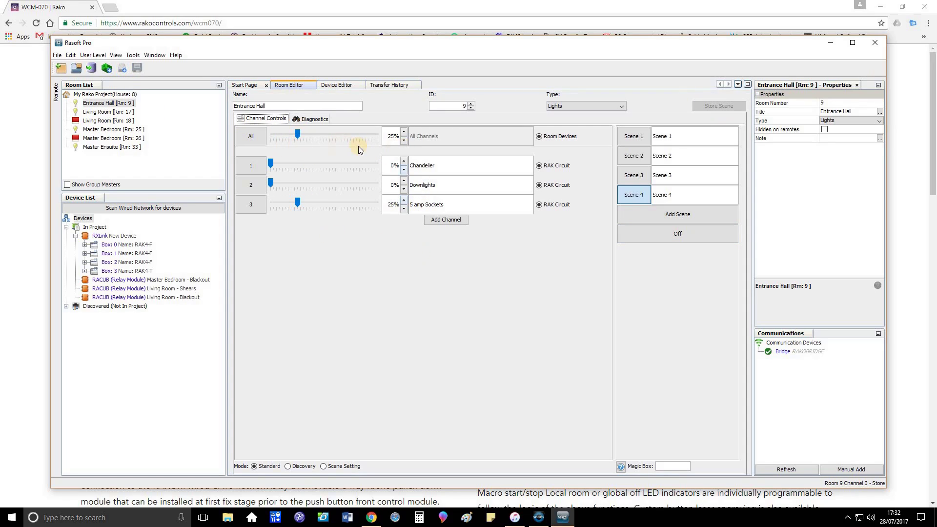
Review the channels of the Living Room, Master Bedroom and Entrance Hall, and the circuits mapped to Box 0 of the RXLink.
click(105, 112)
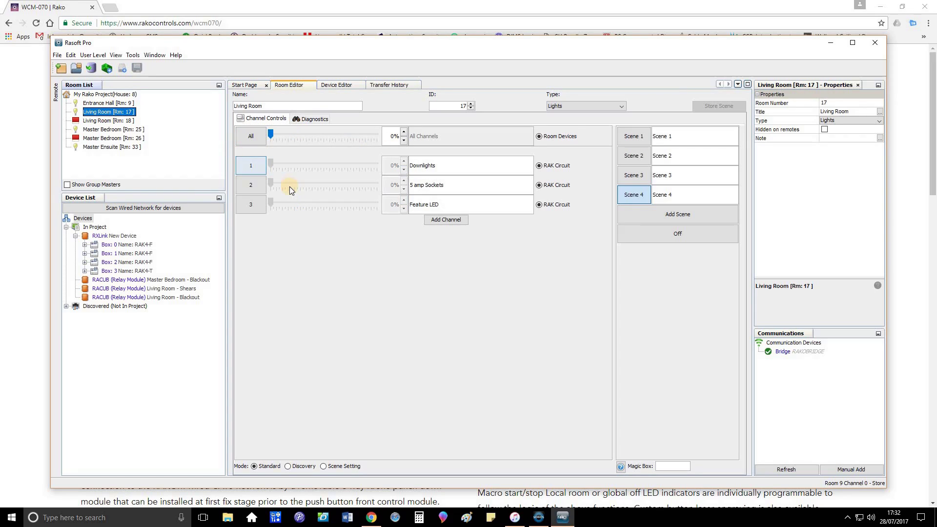
click(100, 121)
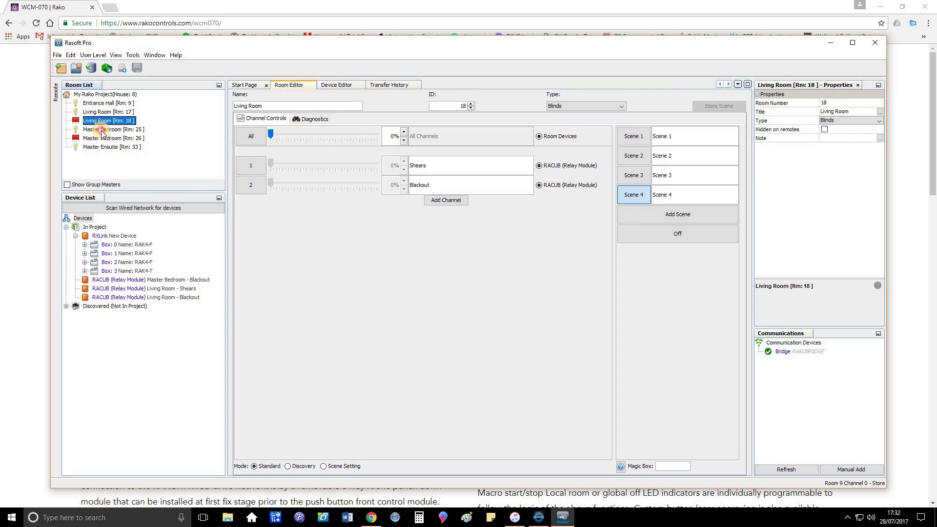
click(102, 130)
click(103, 139)
click(103, 130)
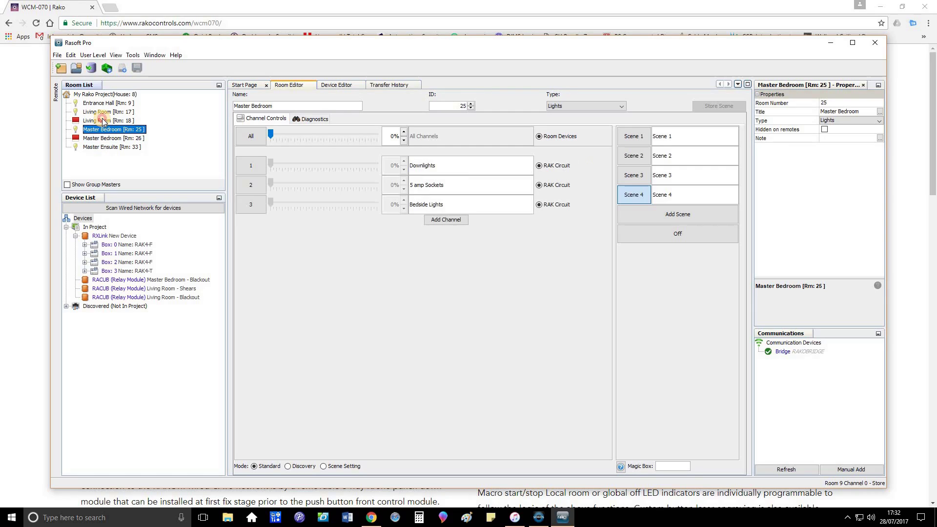
click(102, 121)
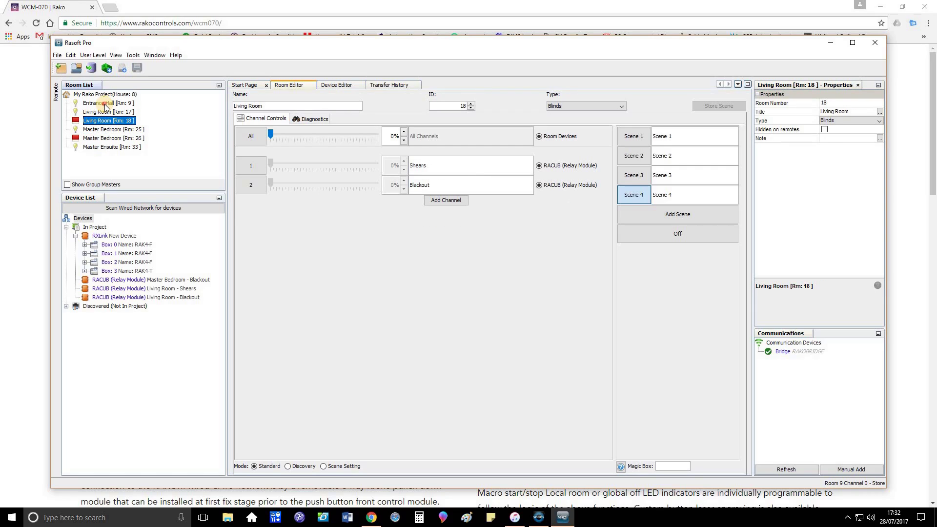
click(102, 104)
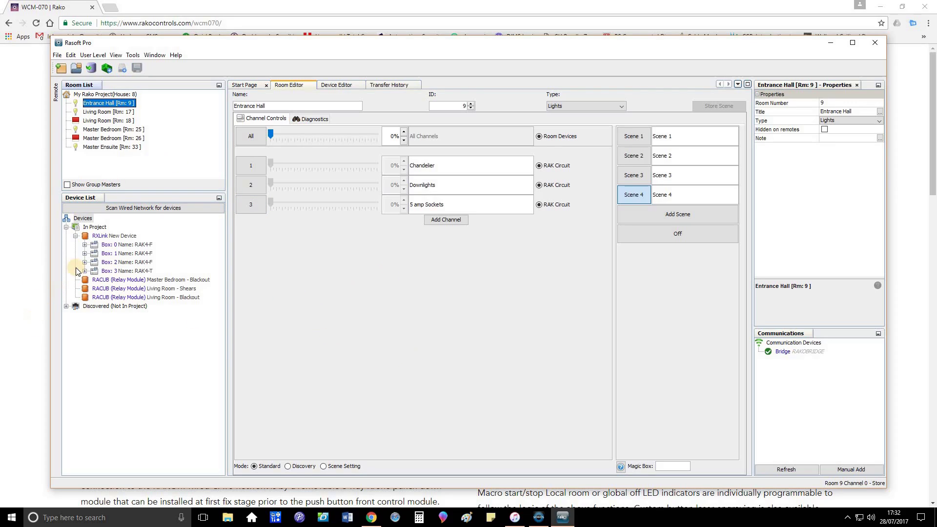
click(84, 244)
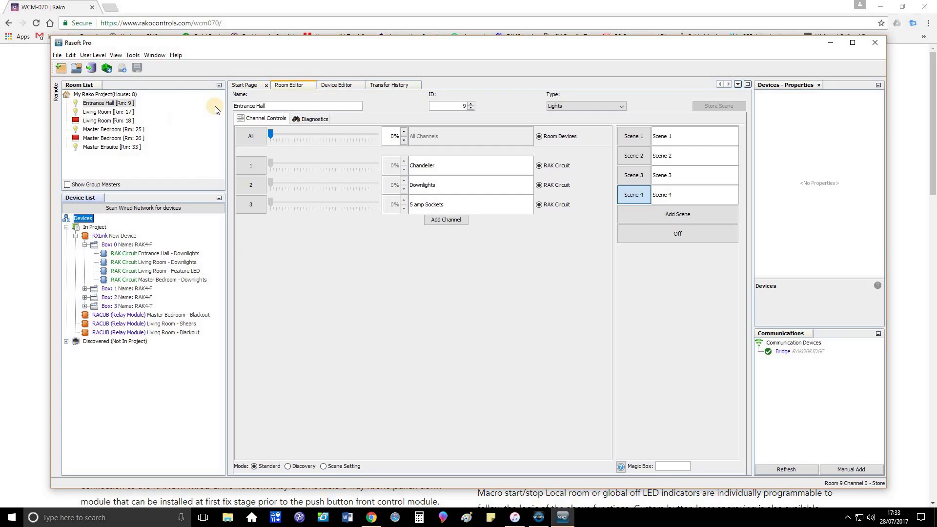
Switch to the Rako website and open the Interfaces & Accessories product category.
click(830, 43)
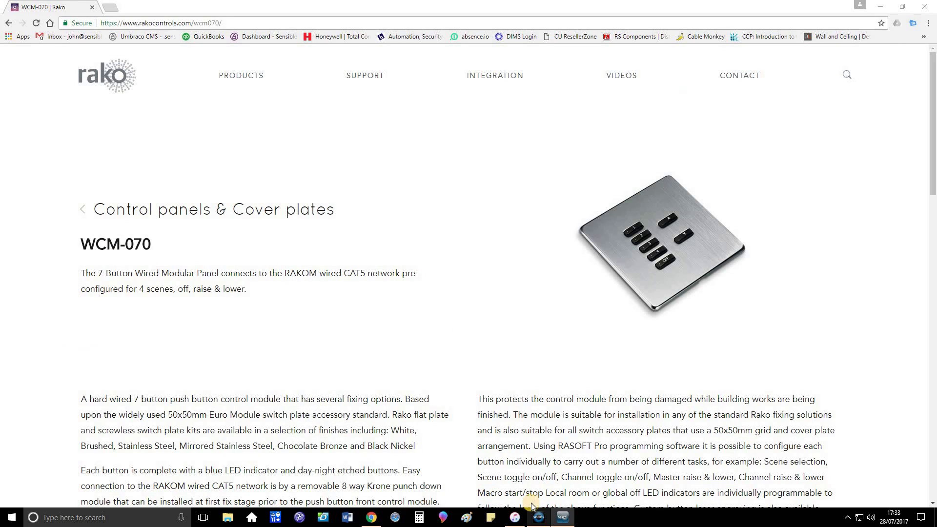
click(238, 77)
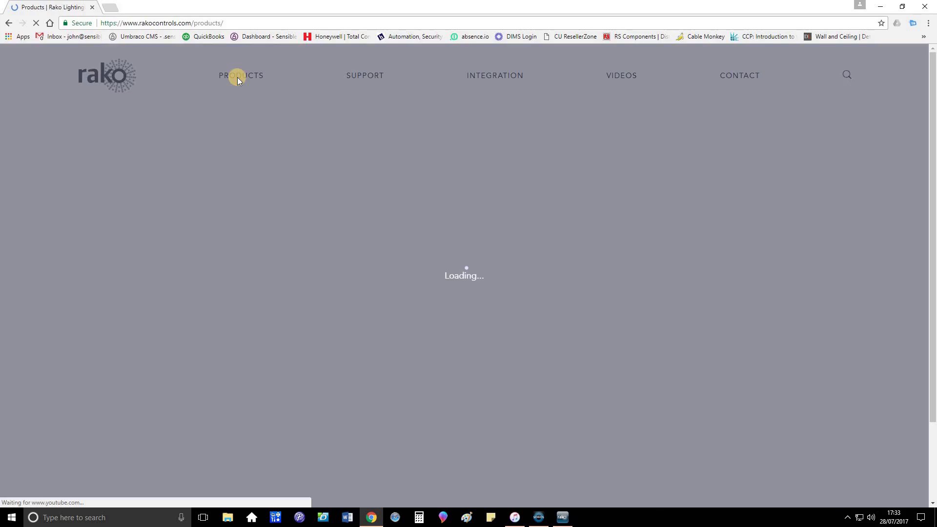
scroll(464, 201, down, 2)
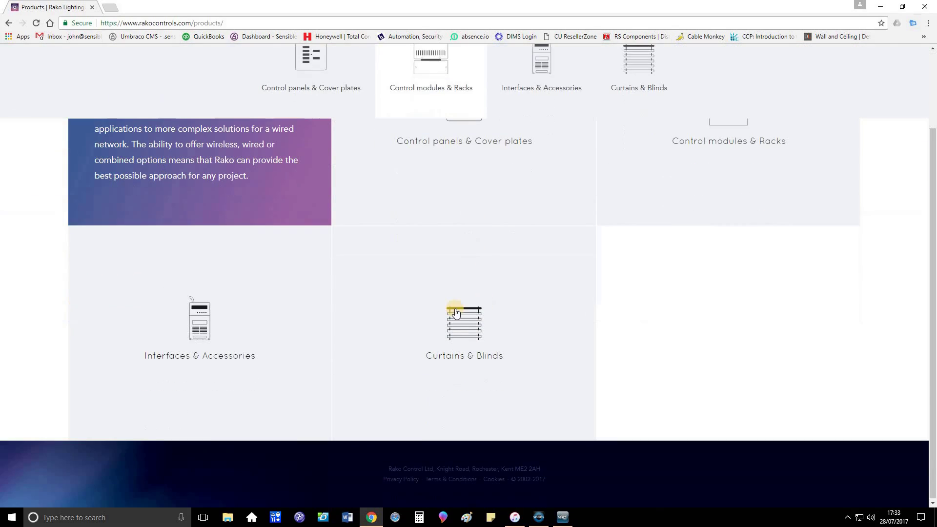
click(195, 315)
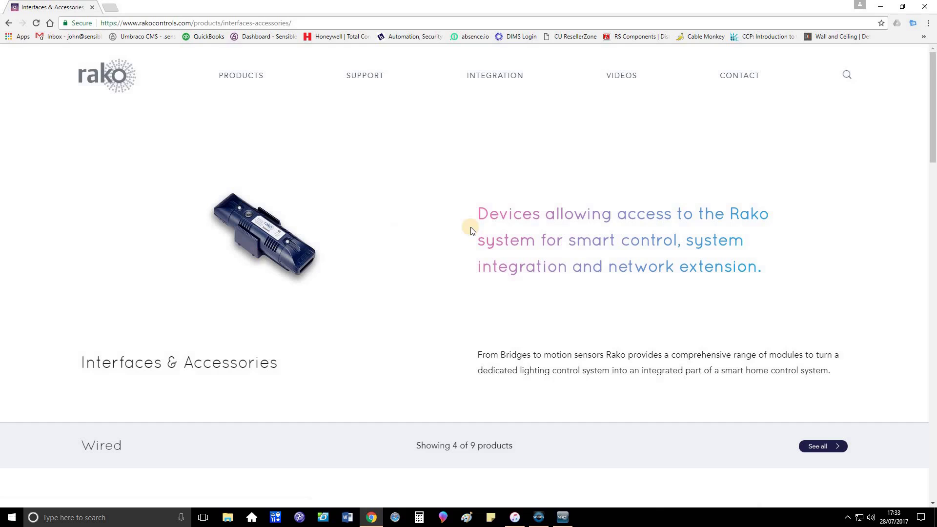
Examine the wired and wireless bridges and interfaces on the Interfaces & Accessories page, and minimise the browser.
scroll(420, 181, down, 5)
scroll(421, 182, down, 3)
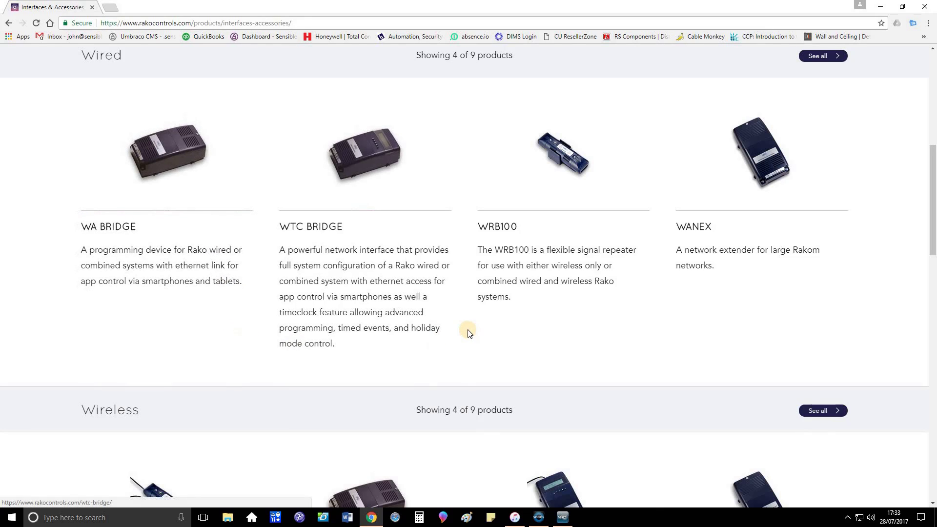
scroll(468, 330, down, 3)
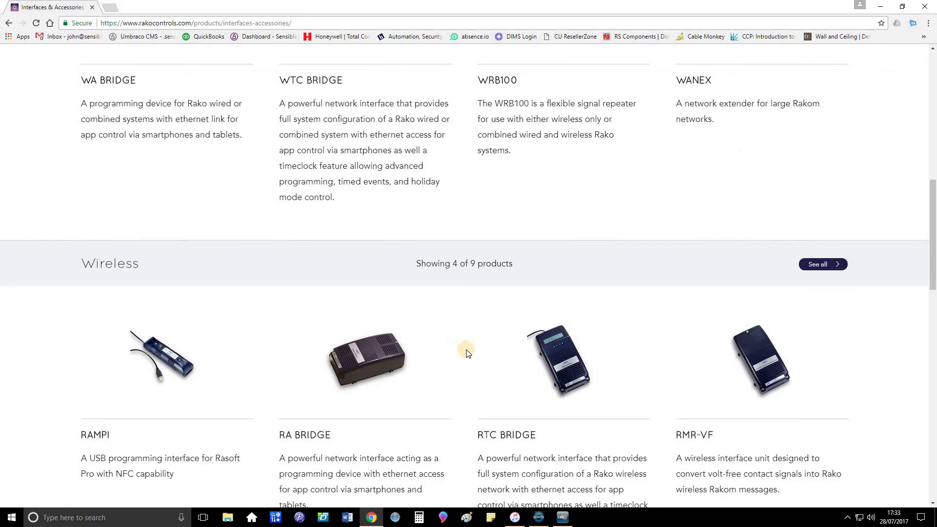
scroll(465, 346, down, 2)
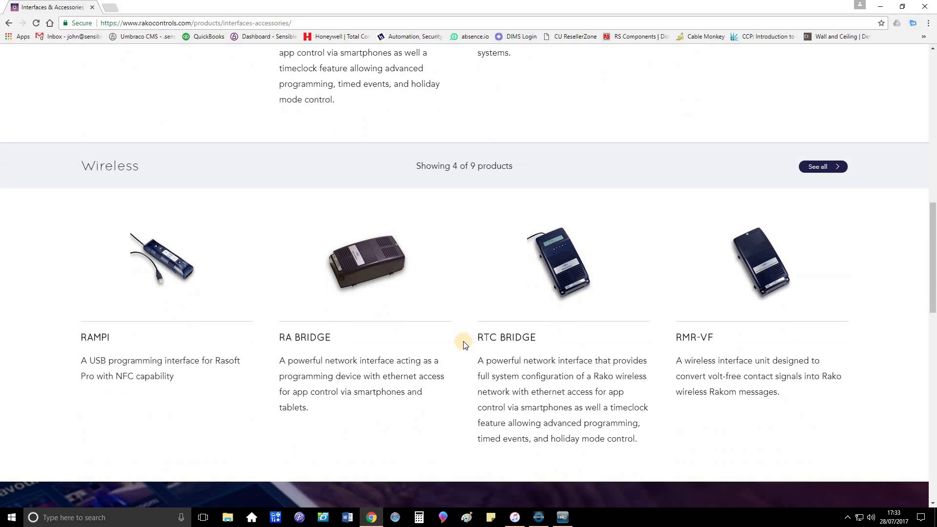
scroll(463, 342, down, 2)
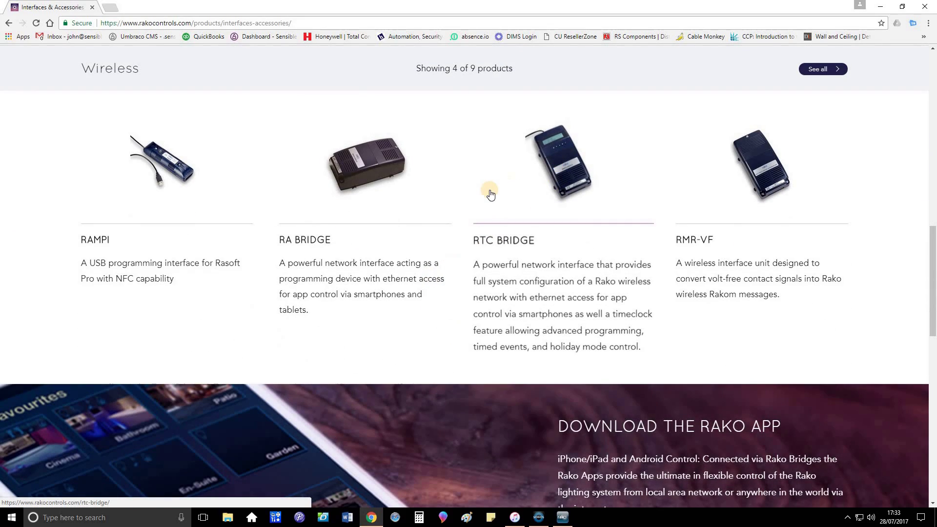
scroll(449, 278, down, 5)
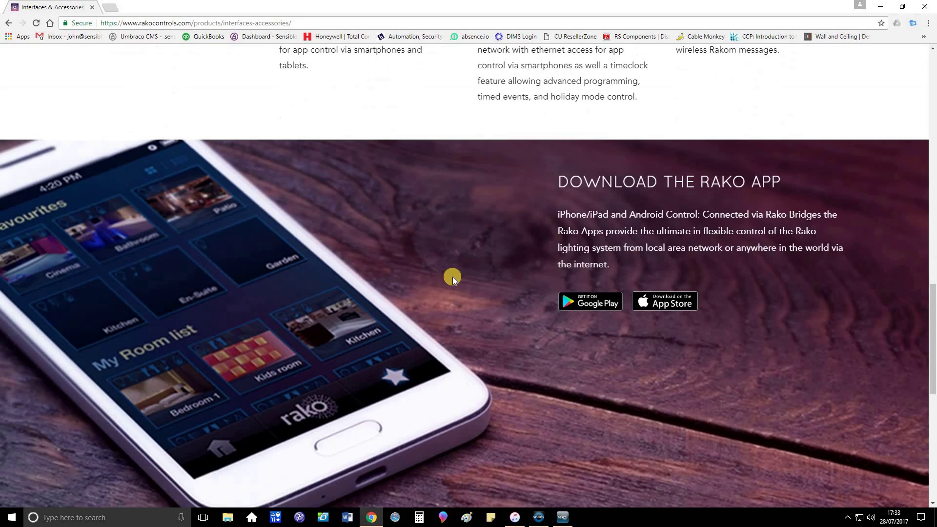
scroll(452, 278, up, 6)
scroll(453, 280, up, 12)
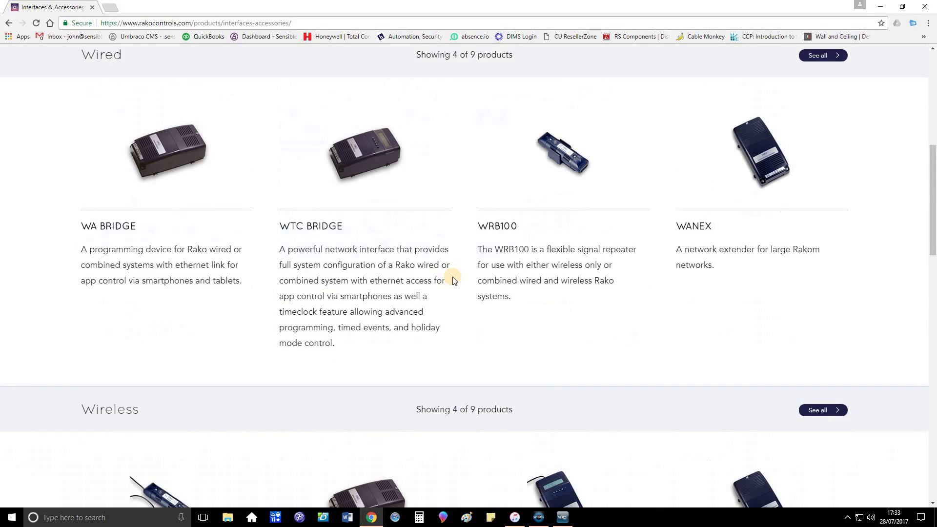
scroll(452, 281, up, 2)
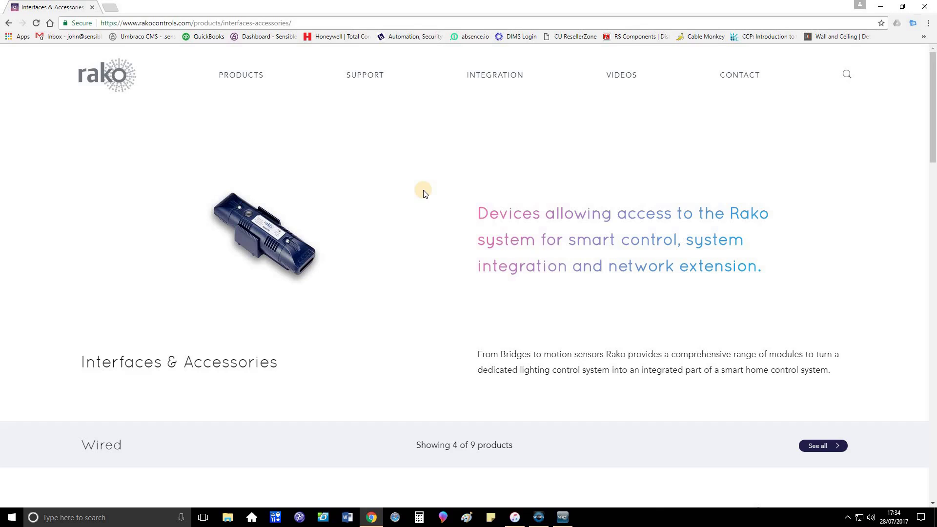
mouse_move(233, 77)
click(882, 7)
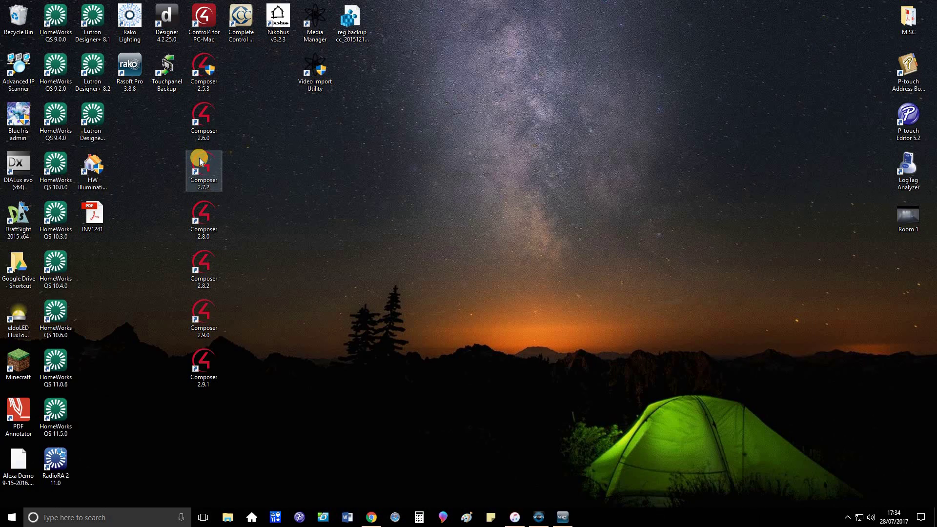